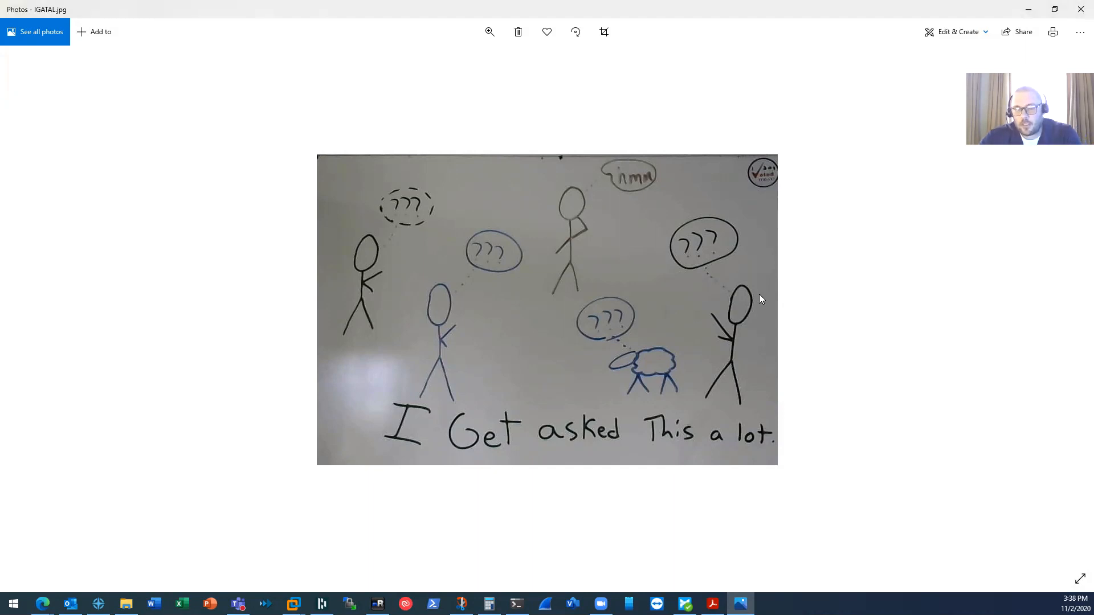
- Advance to the next whiteboard photo and minimize the Photos viewer
key(Right)
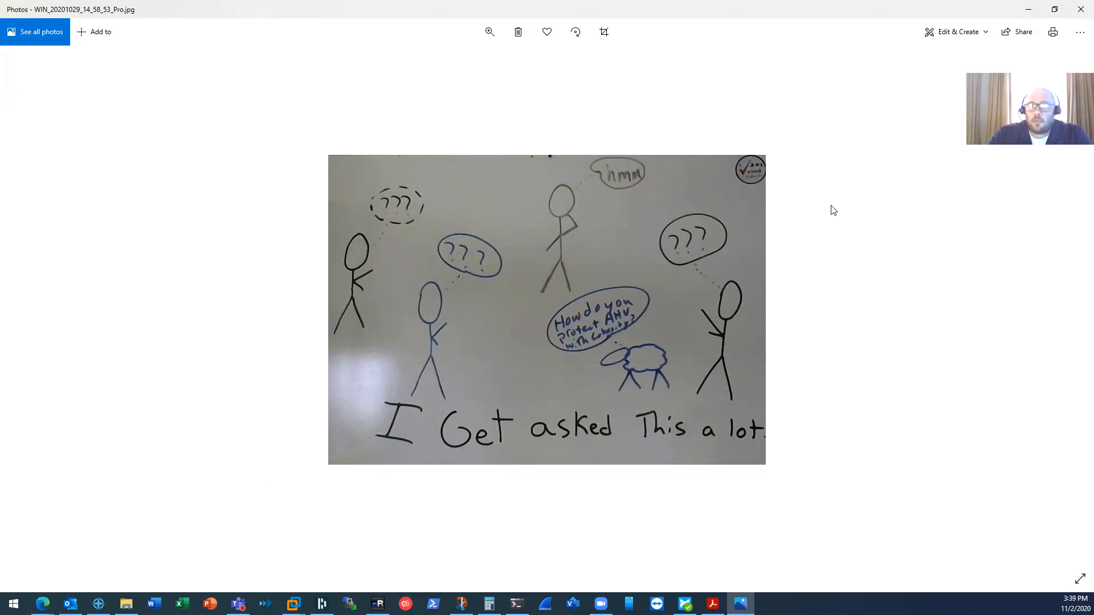
click(1029, 10)
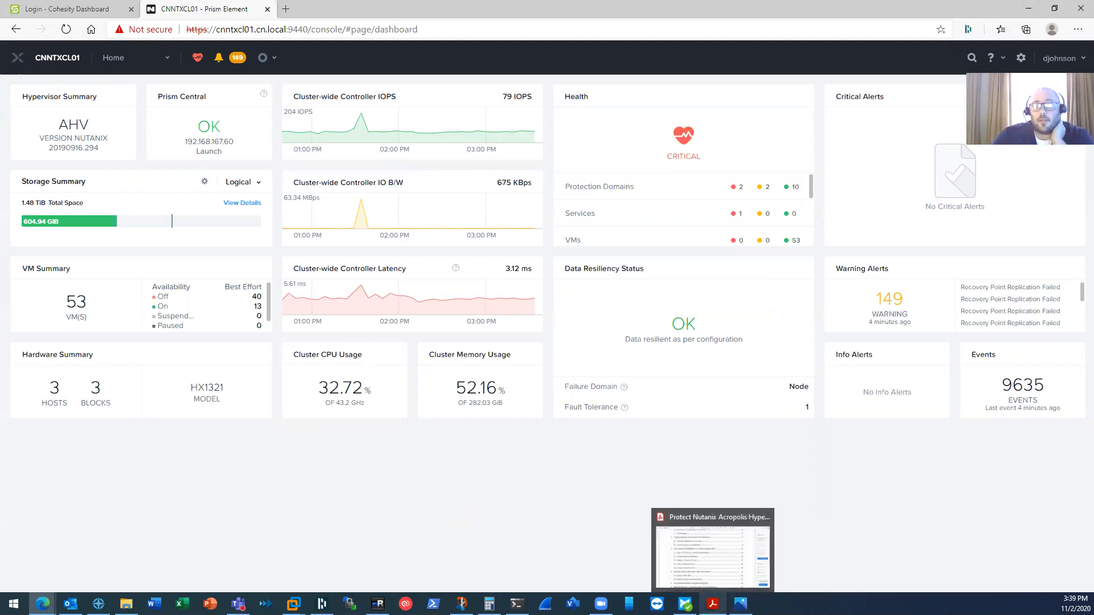
- Glance at the Cohesity guide PDF, then open Prism's Settings page and scroll its sidebar
click(713, 605)
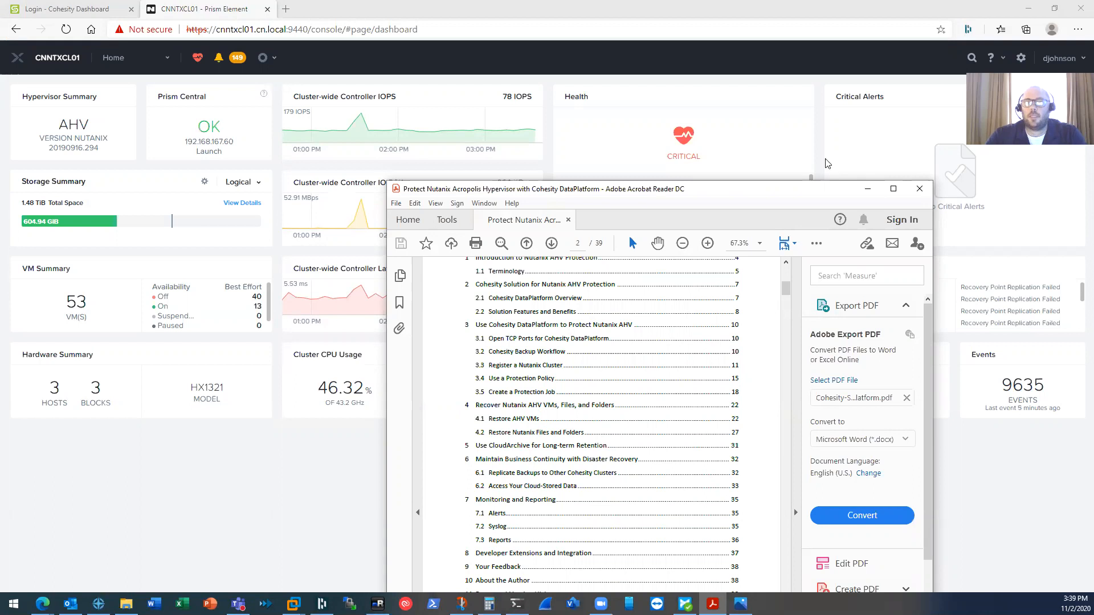
click(868, 189)
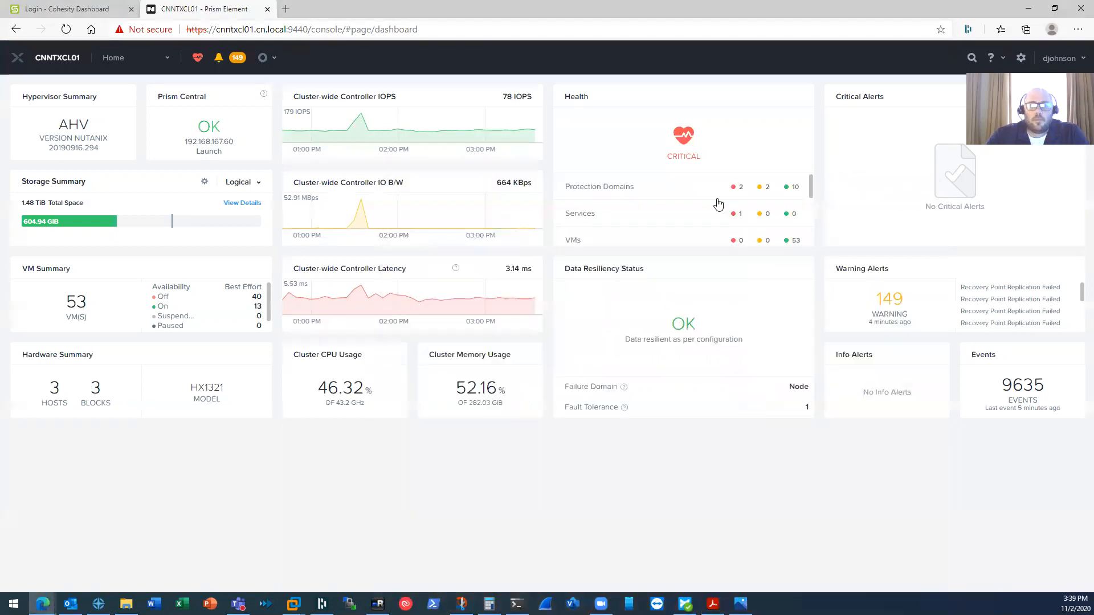
click(167, 57)
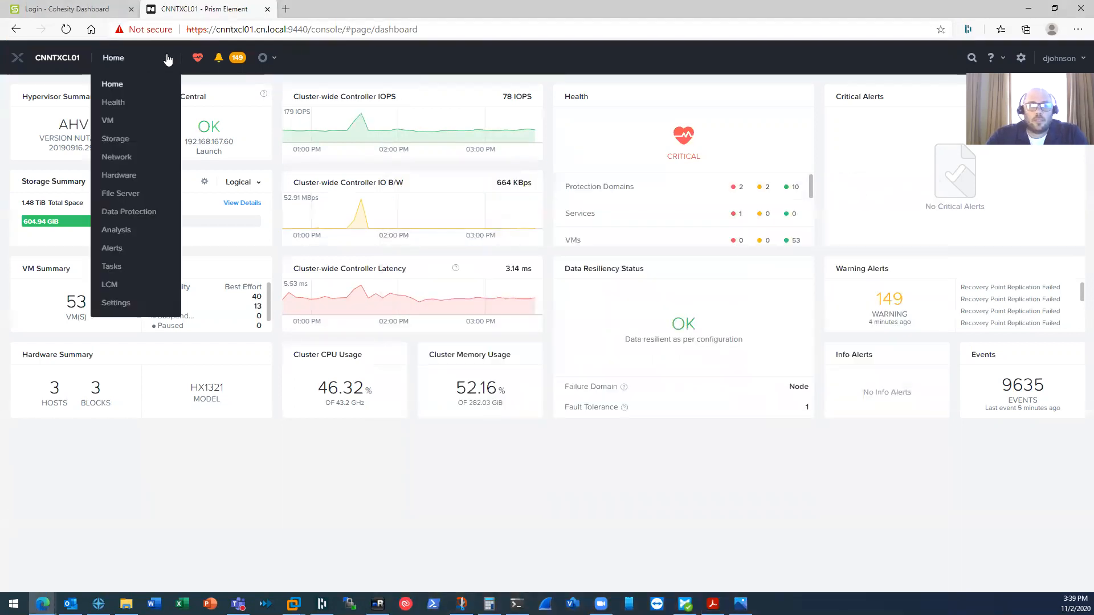
click(114, 303)
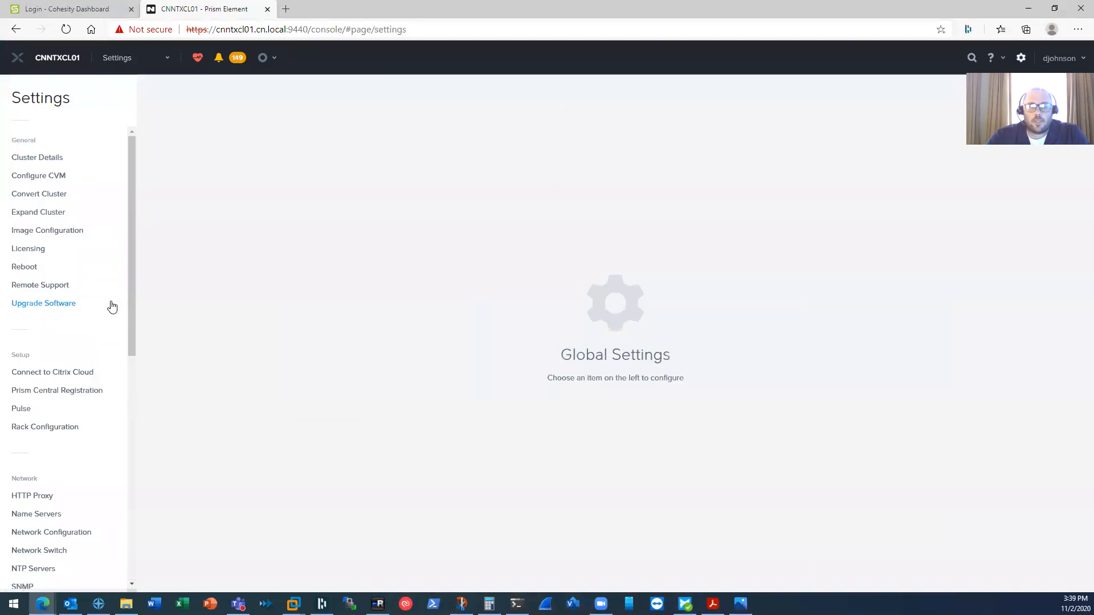
drag(133, 282, 131, 232)
- Sign out of Prism and sign back in as admin with the account password
click(1076, 61)
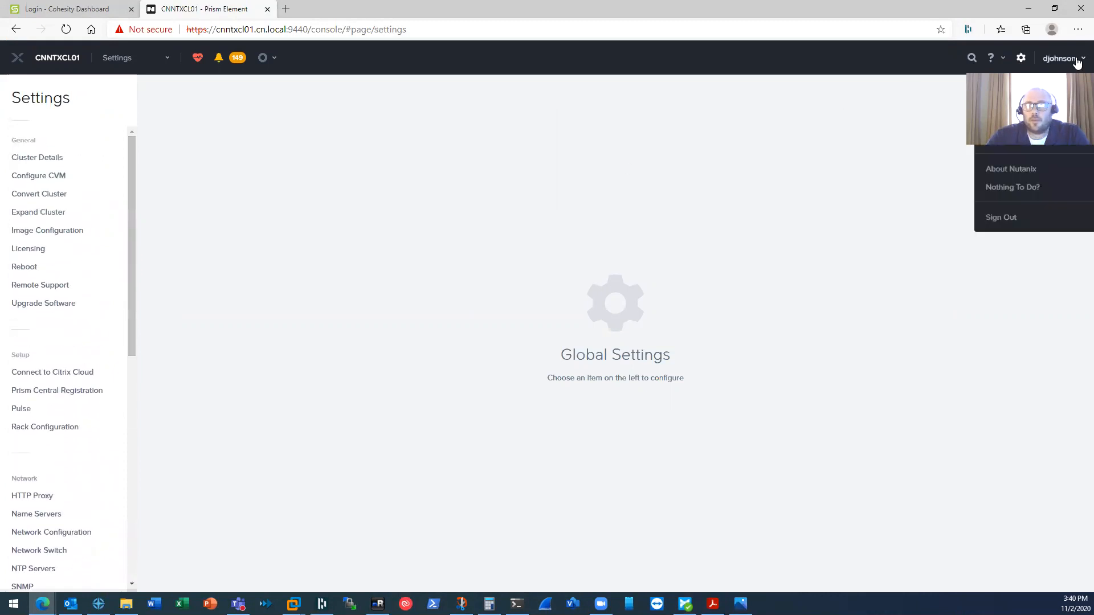
click(995, 221)
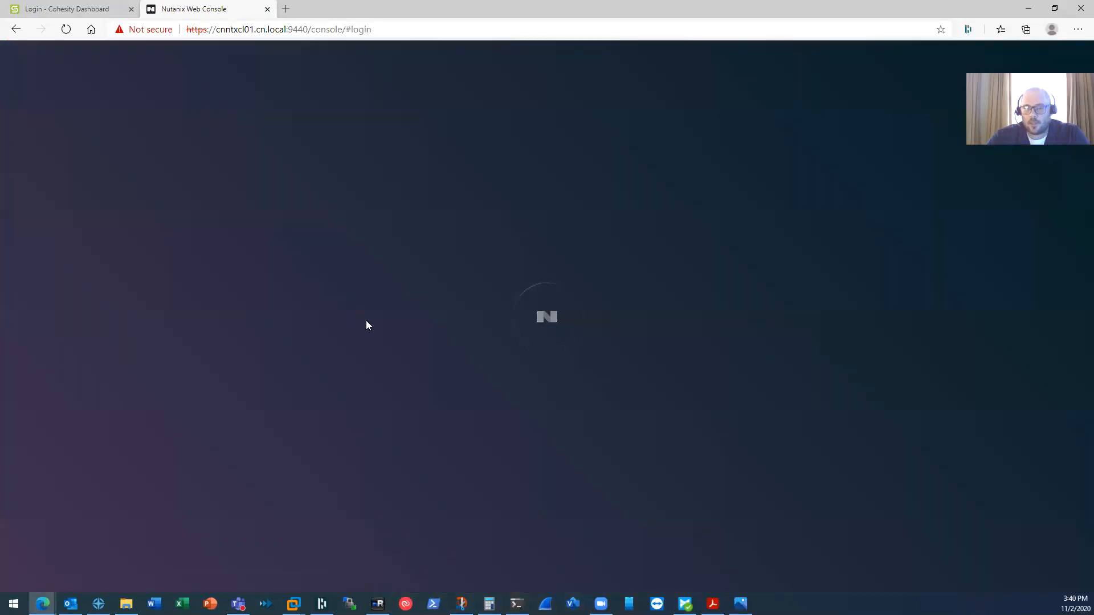
text(admin)
key(Tab)
text(Nut)
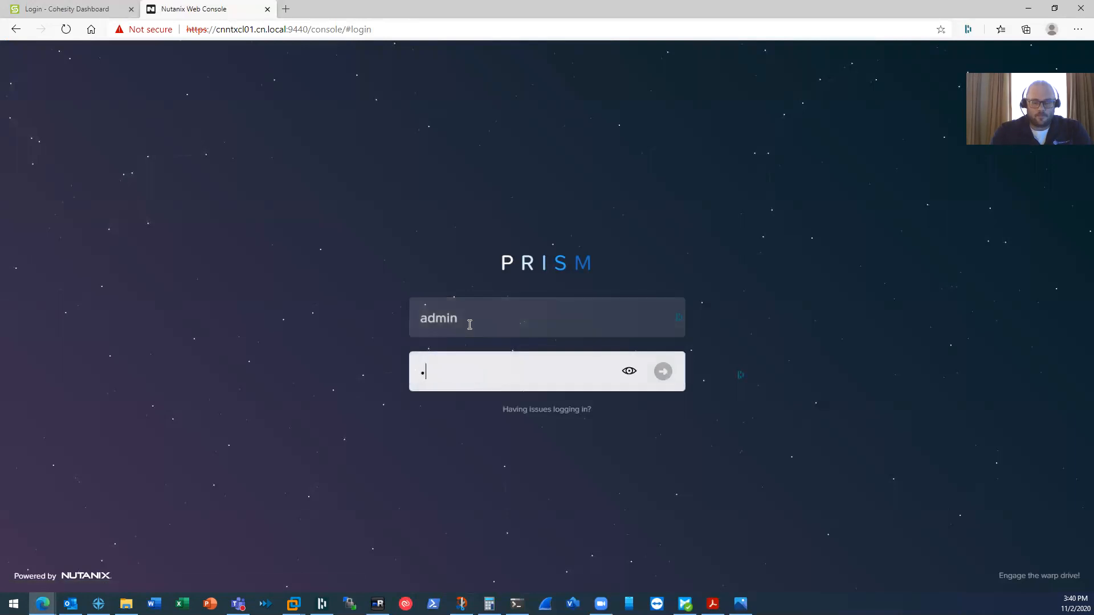
text(••••••••••)
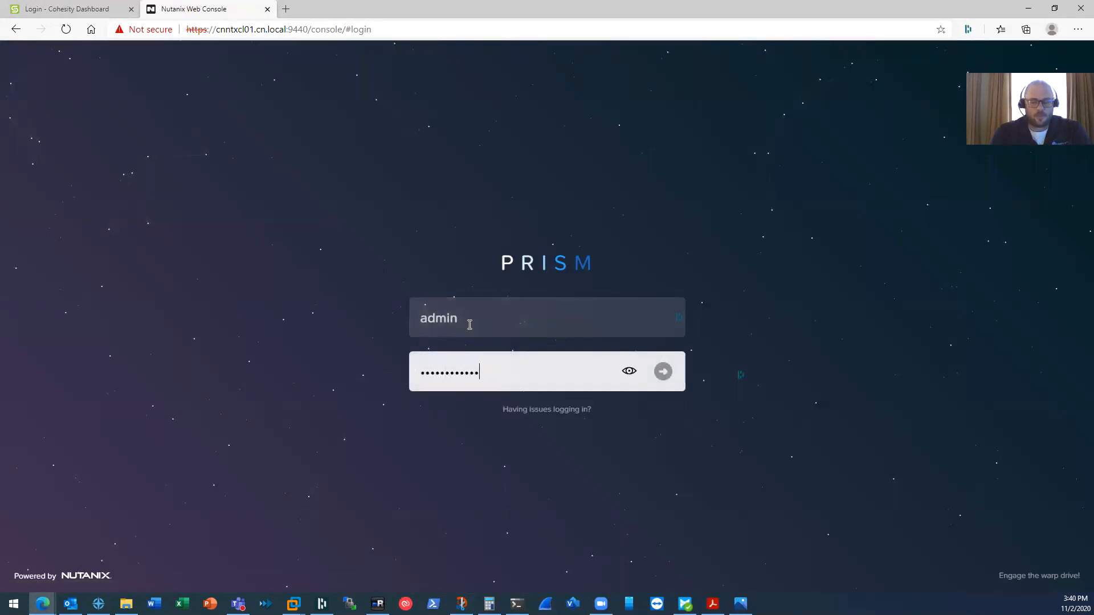
key(Return)
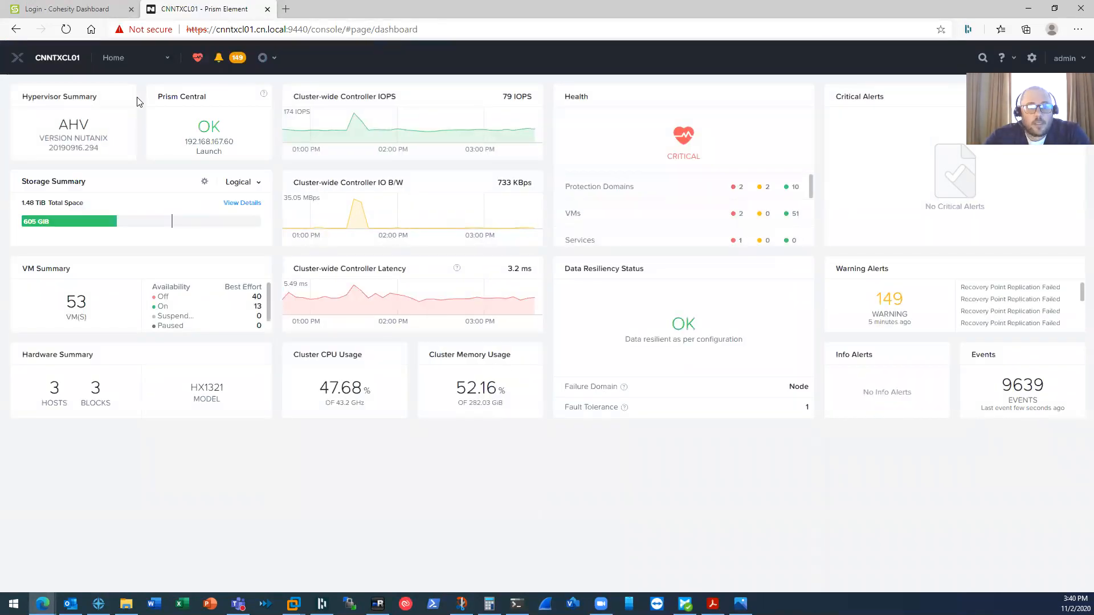
- In Prism Settings, step through Authentication and Local User Management to Role Mapping
click(134, 63)
click(128, 305)
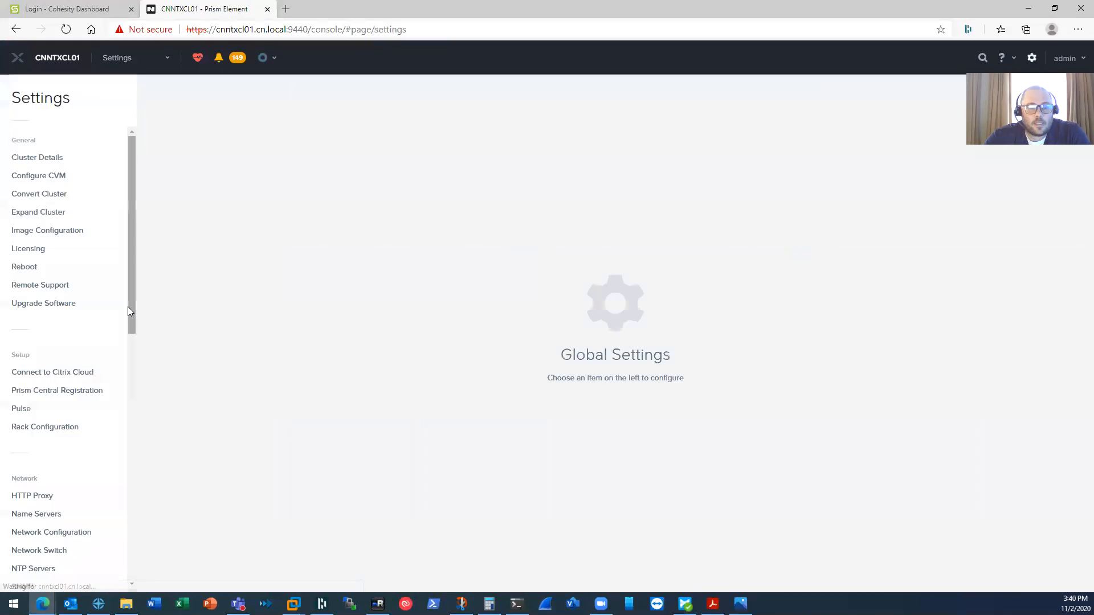
scroll(114, 329, down, 7)
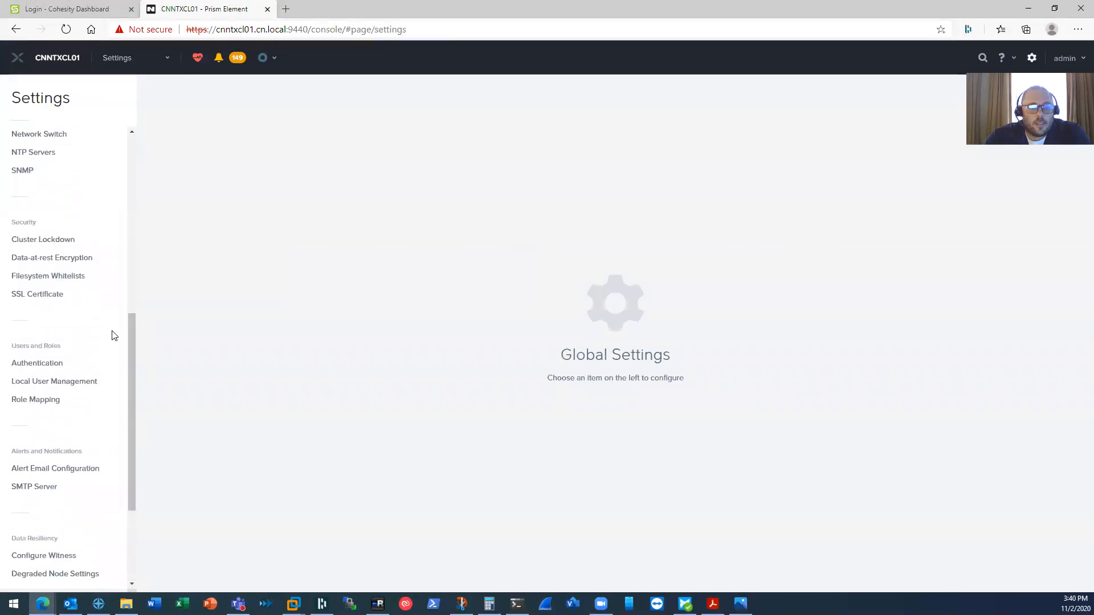
click(56, 366)
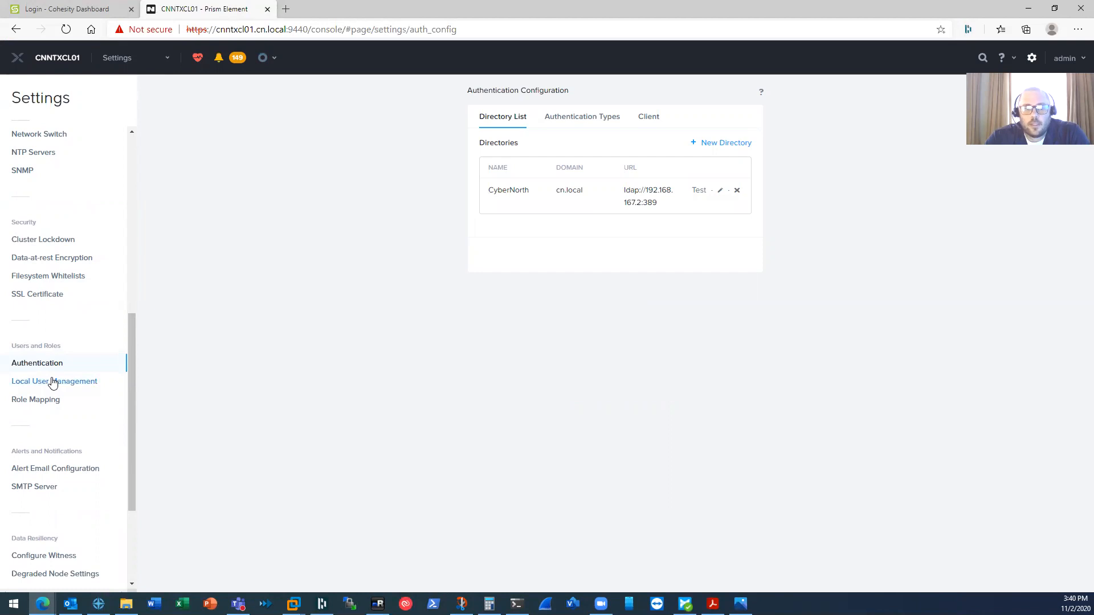
click(53, 381)
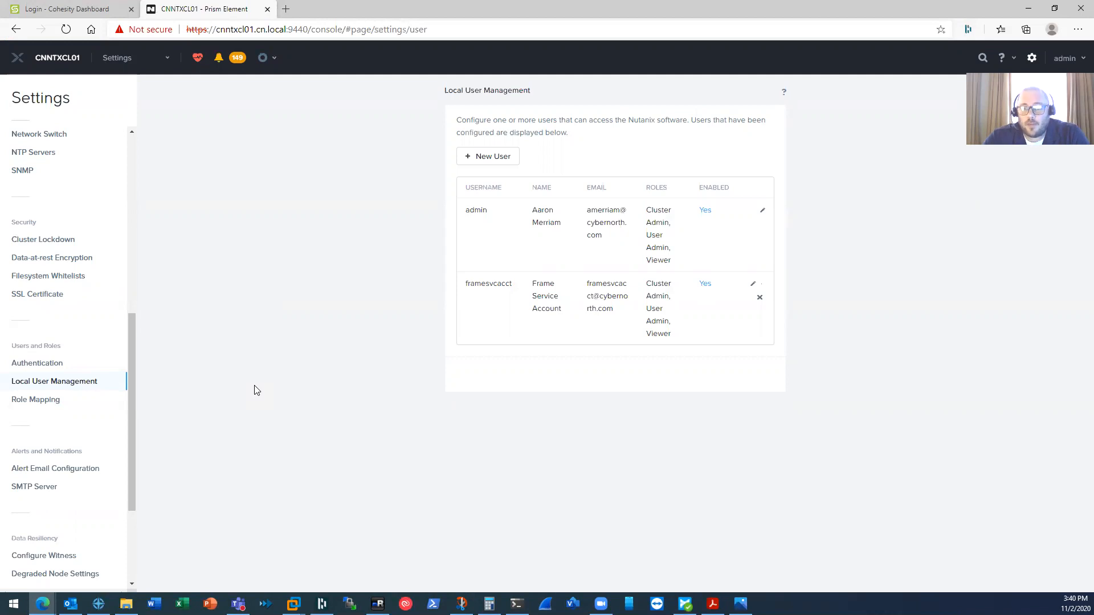
click(51, 404)
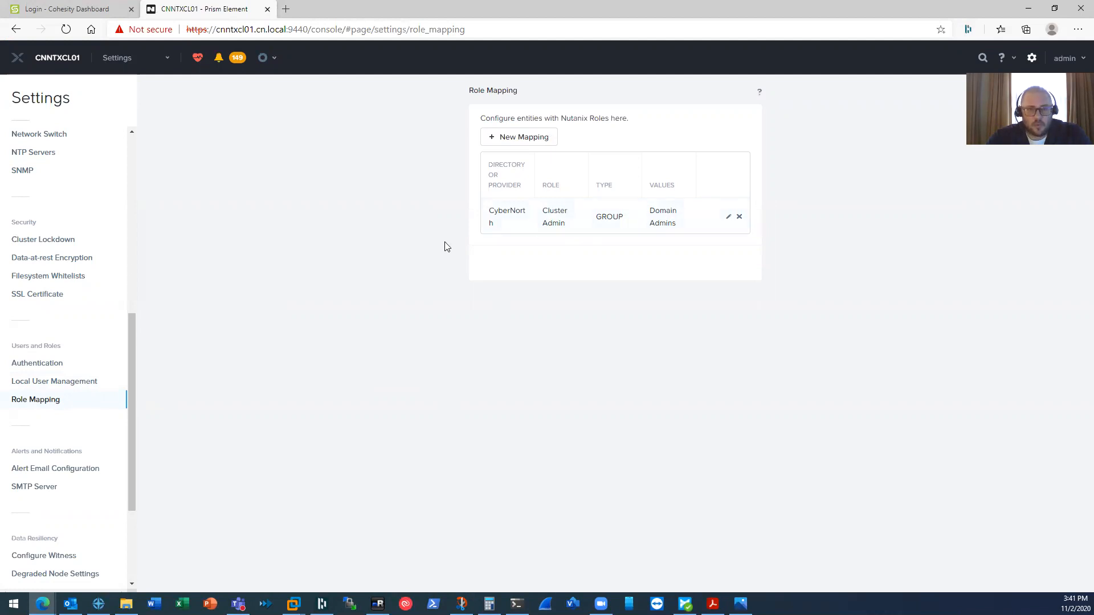
click(70, 63)
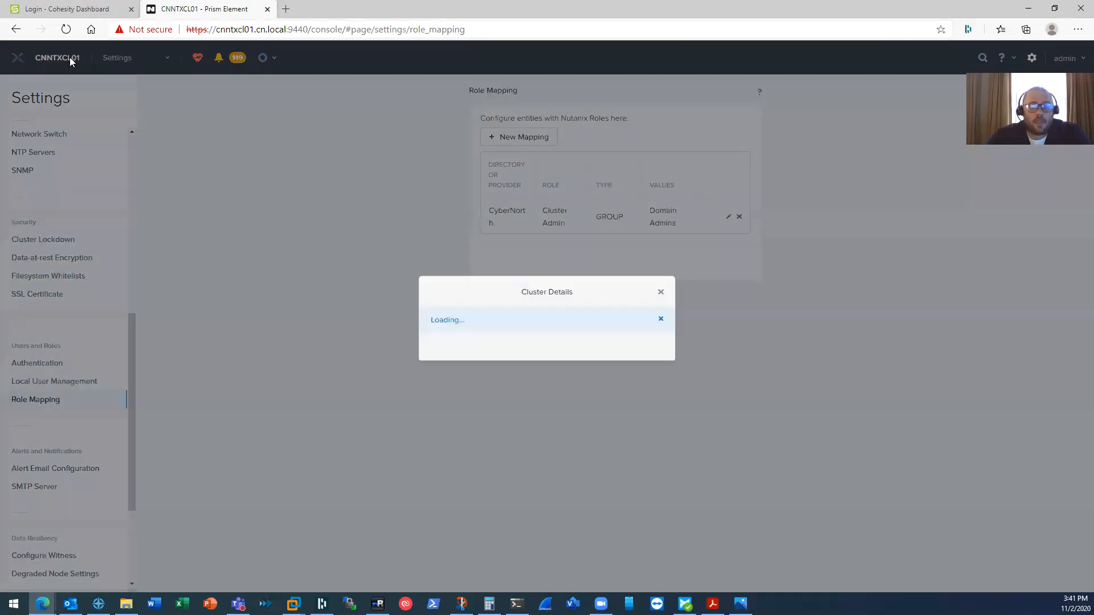
scroll(540, 350, down, 1)
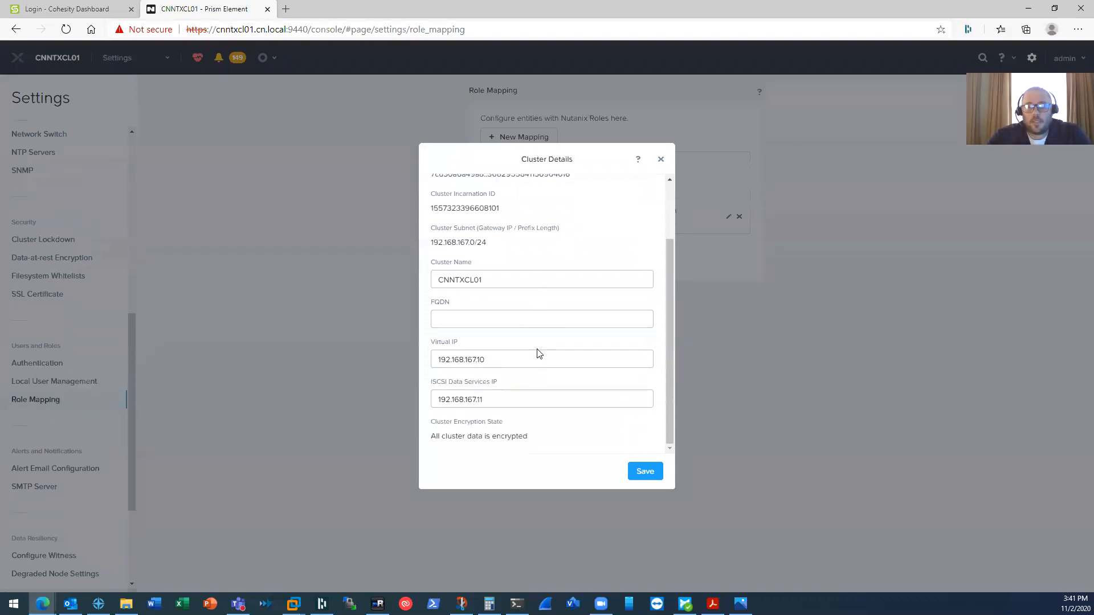
click(520, 363)
drag(520, 363, 411, 361)
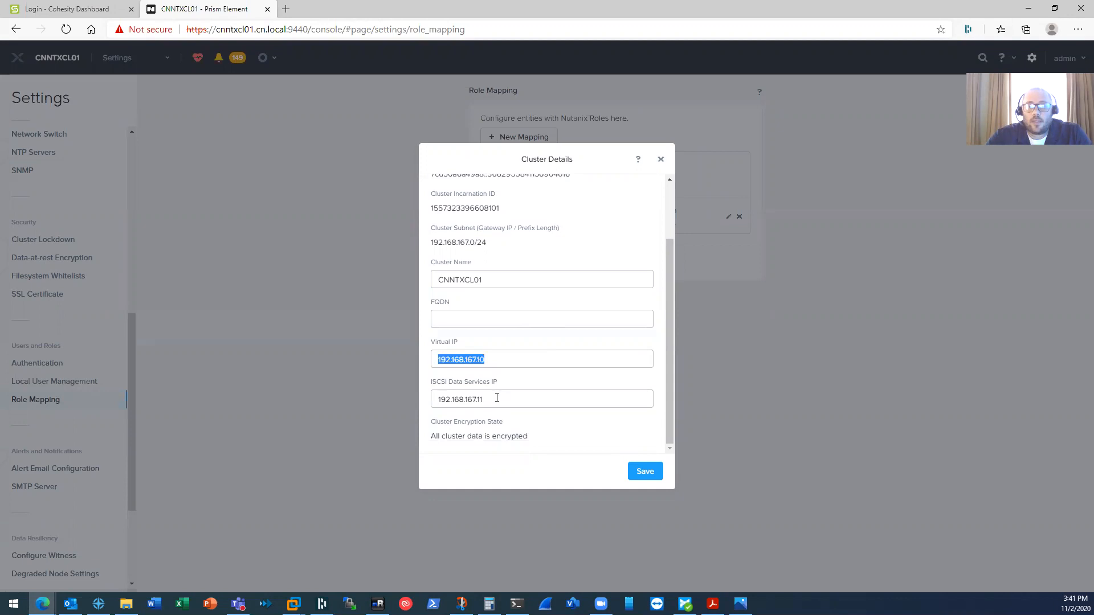
drag(499, 401, 415, 404)
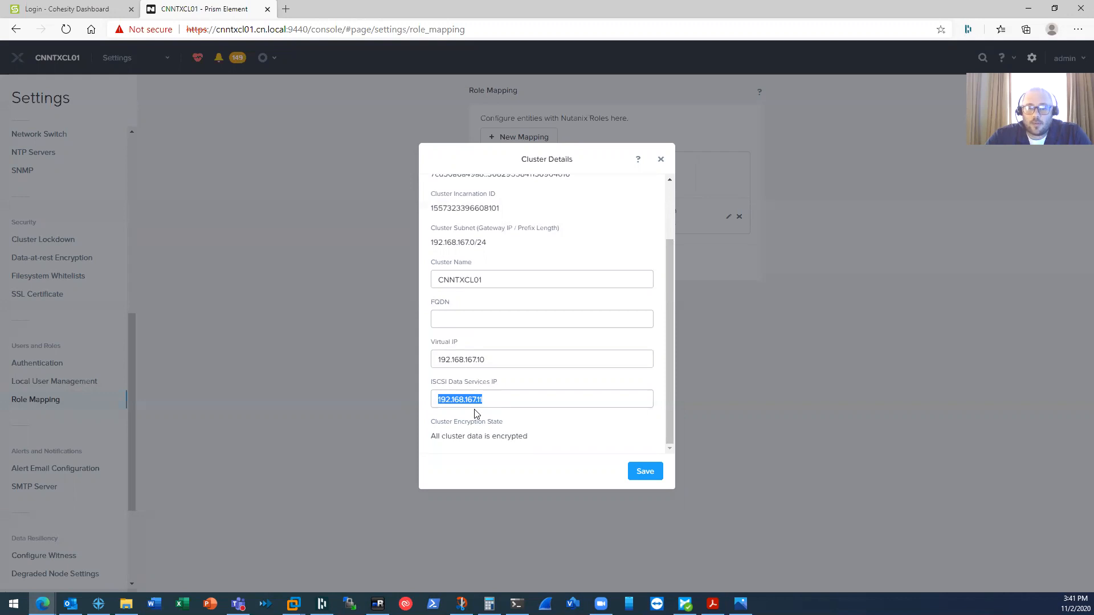
click(660, 163)
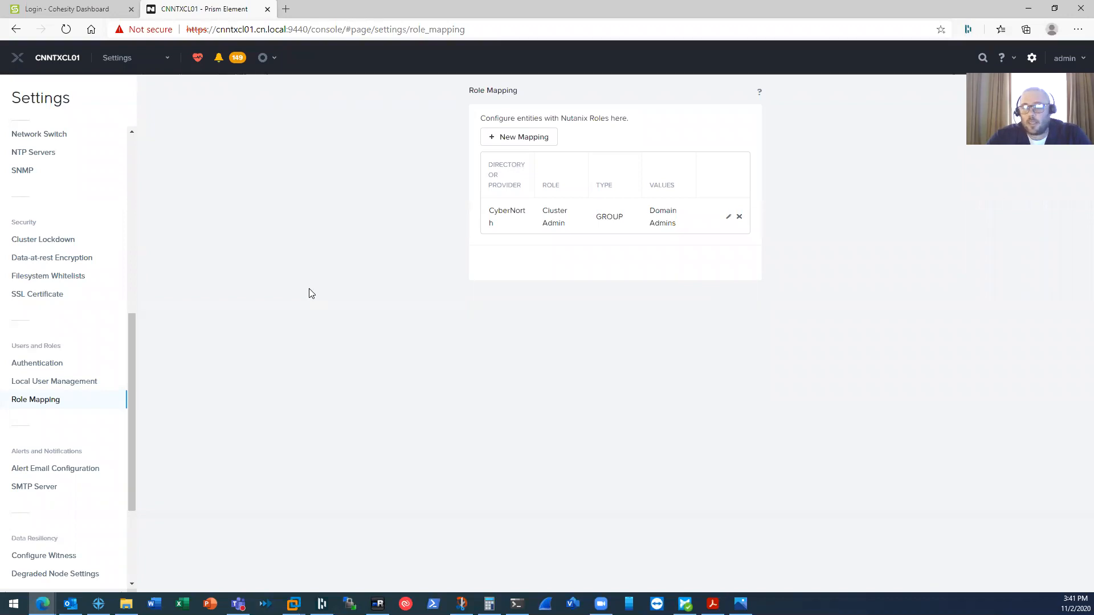
- Check the protection guide PDF, then switch to the Cohesity Dashboard login tab
click(713, 604)
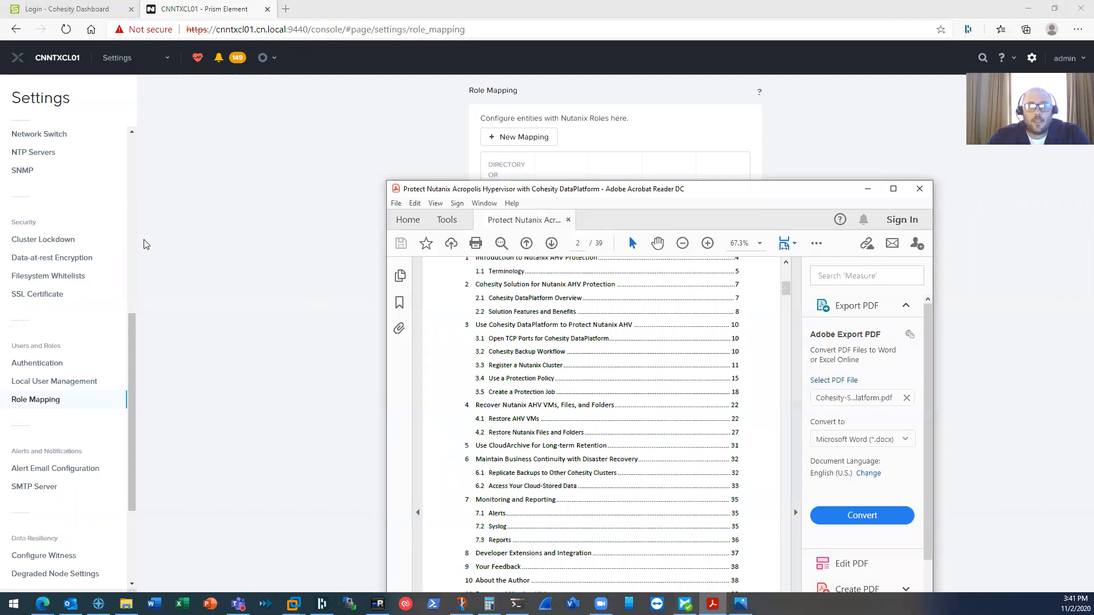
click(60, 13)
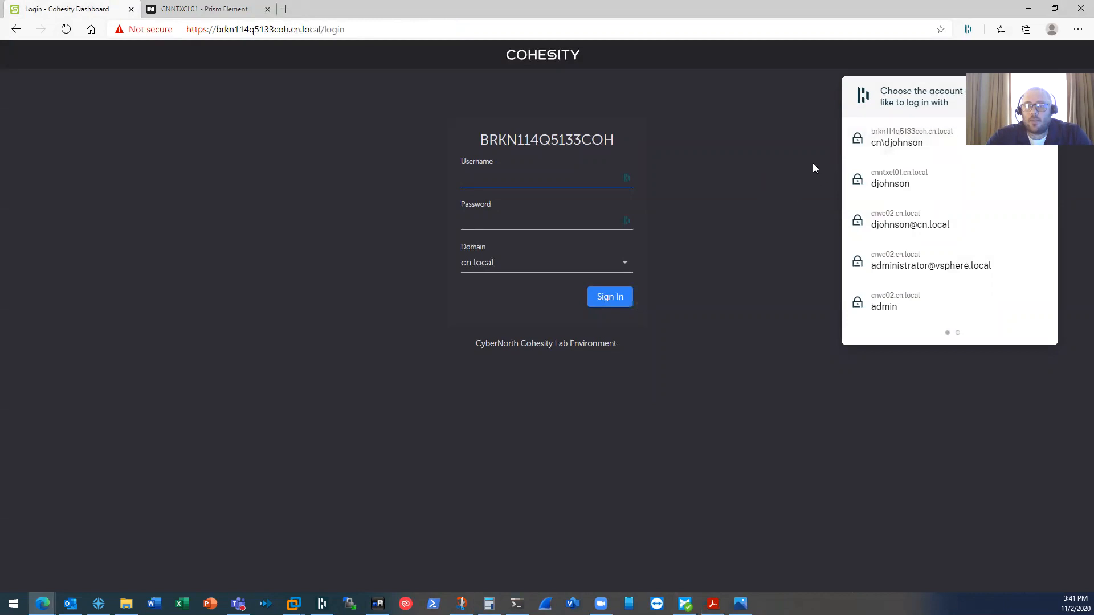
- Sign in to Cohesity, filter Sources to Virtual Machines, and open the Acropolis CNNTXCL01 source
click(890, 181)
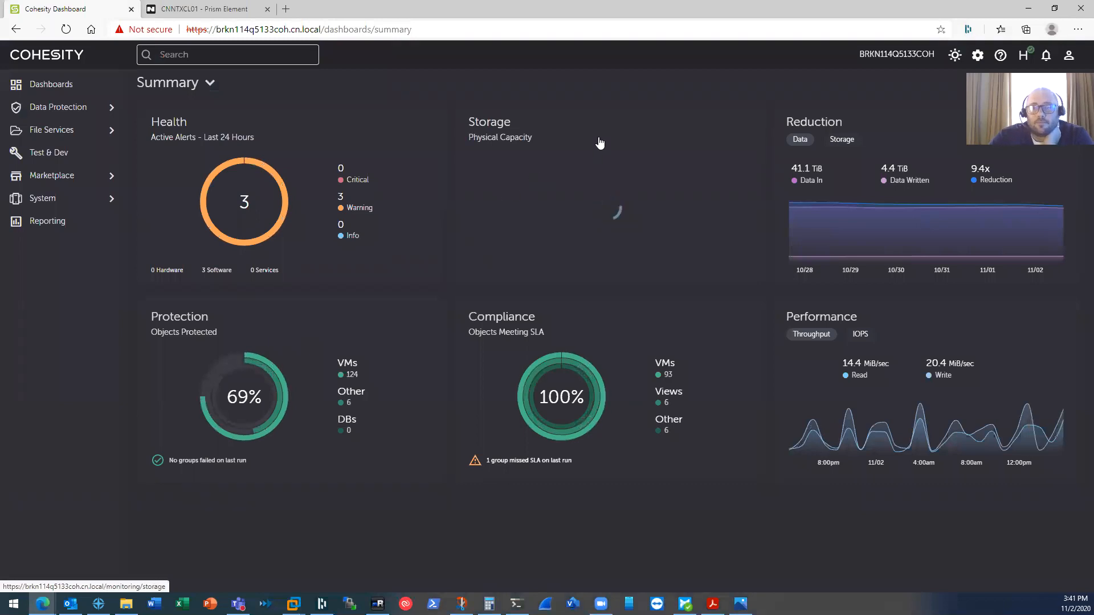
click(69, 113)
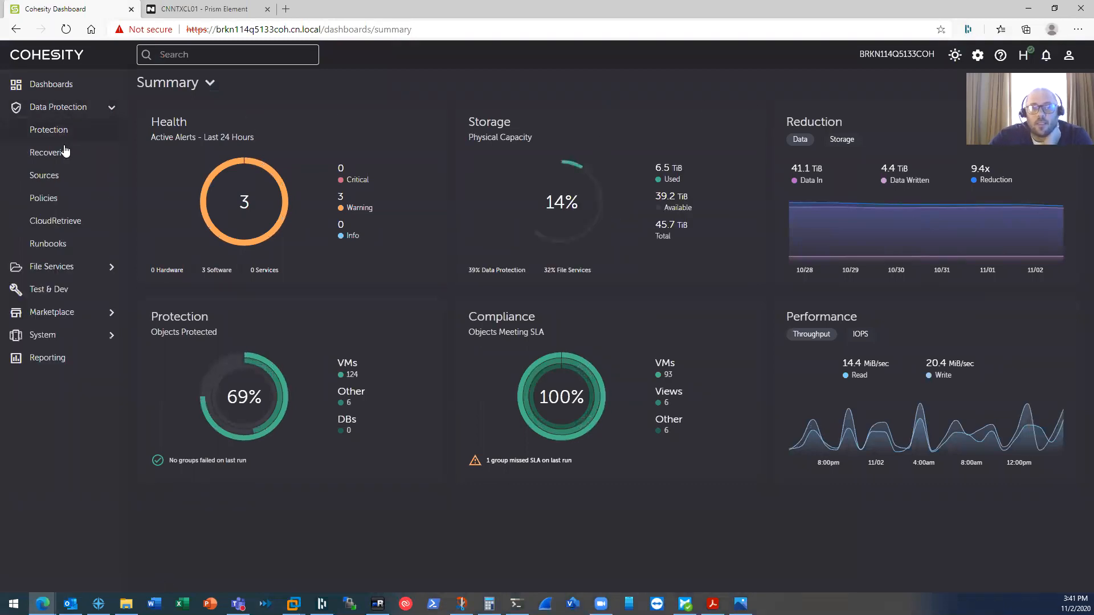
click(51, 177)
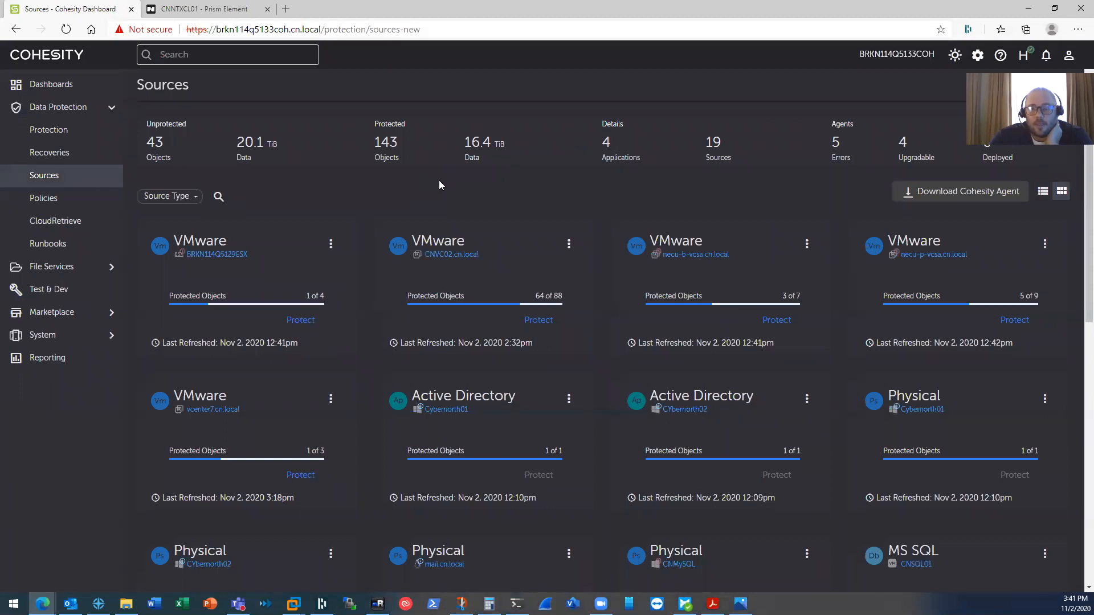
click(194, 199)
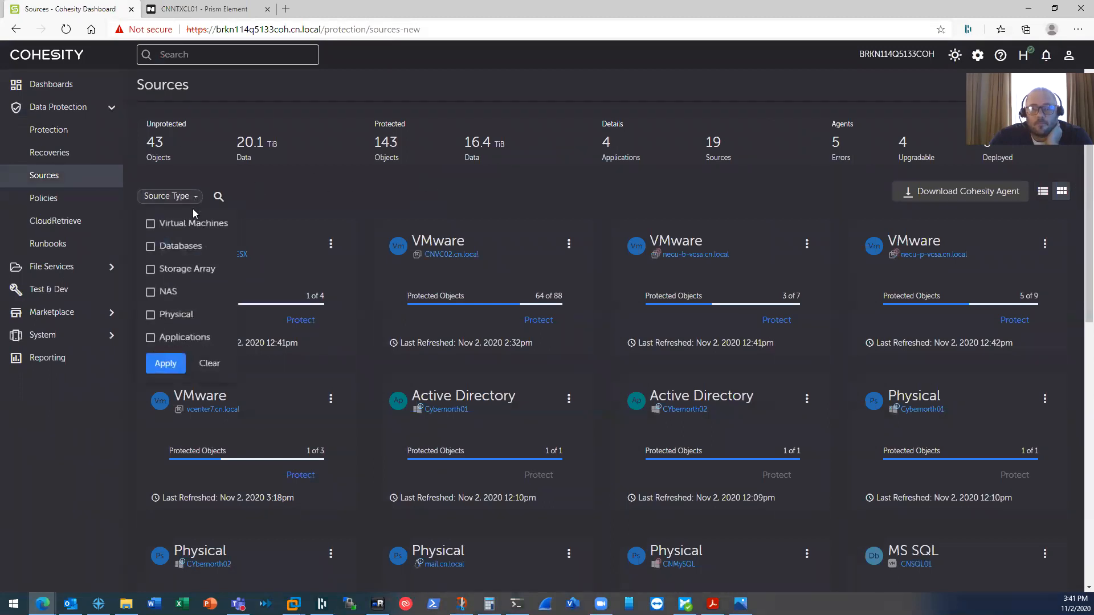
click(150, 224)
click(159, 364)
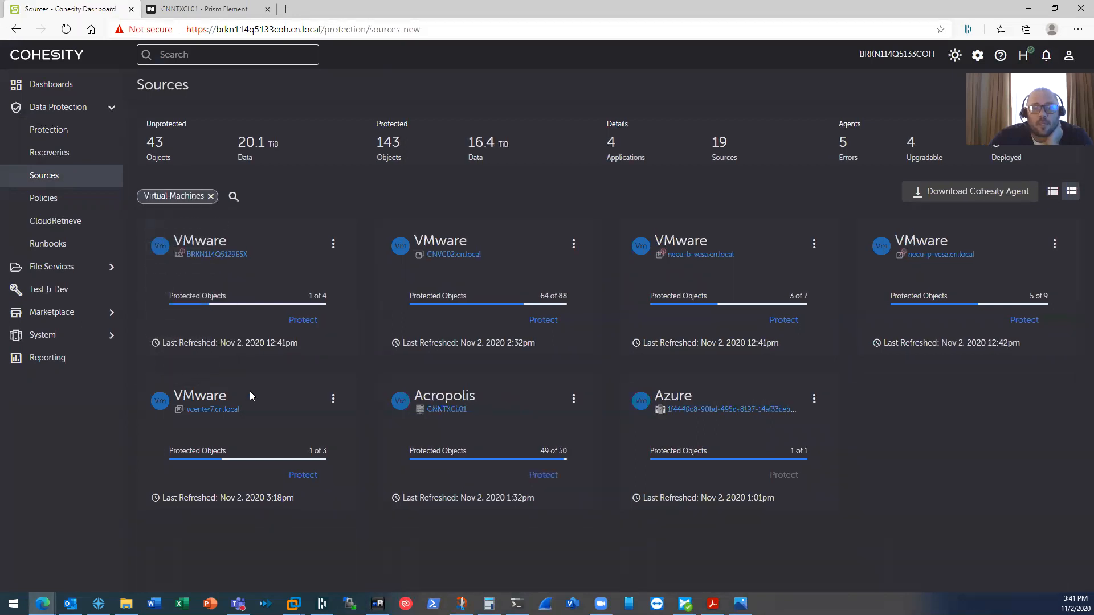
click(450, 410)
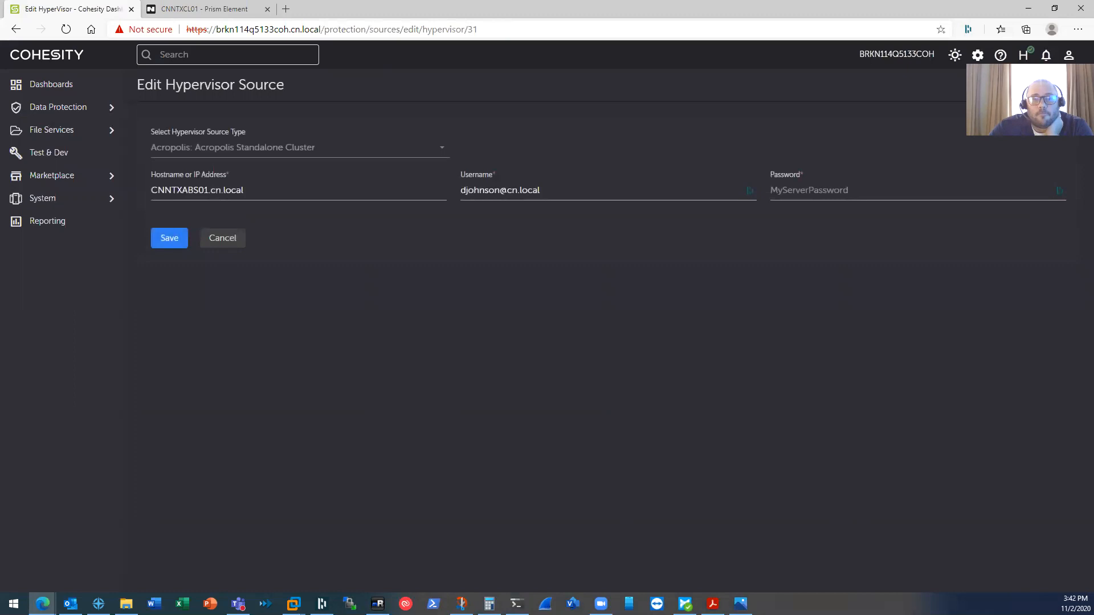
- Abandon the CNNTXABS01.cn.local hostname edit unsaved and go to the Sources overview
click(182, 192)
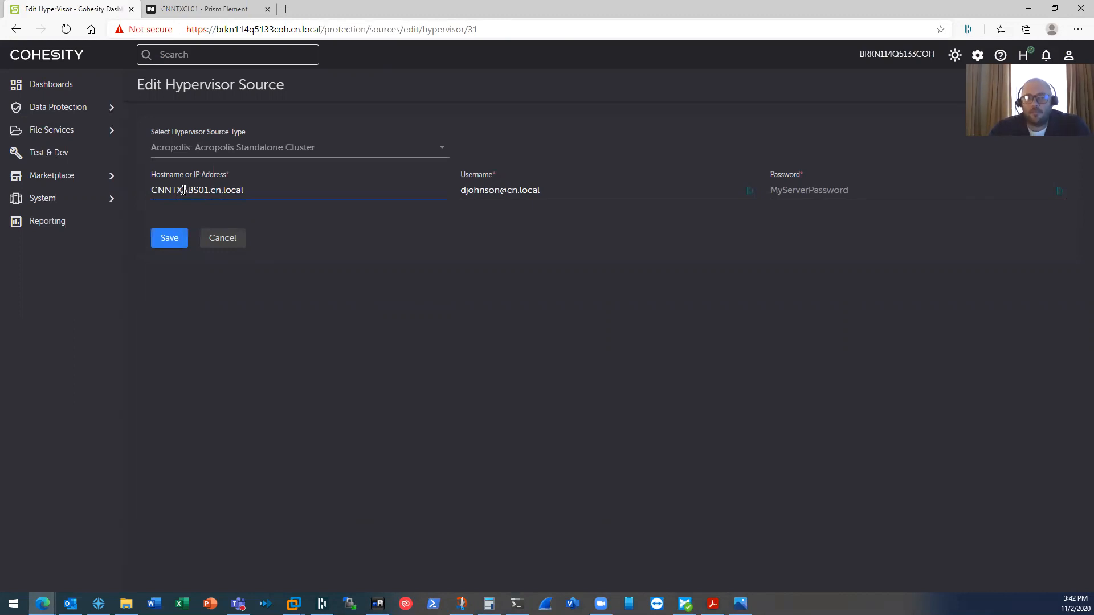
click(221, 239)
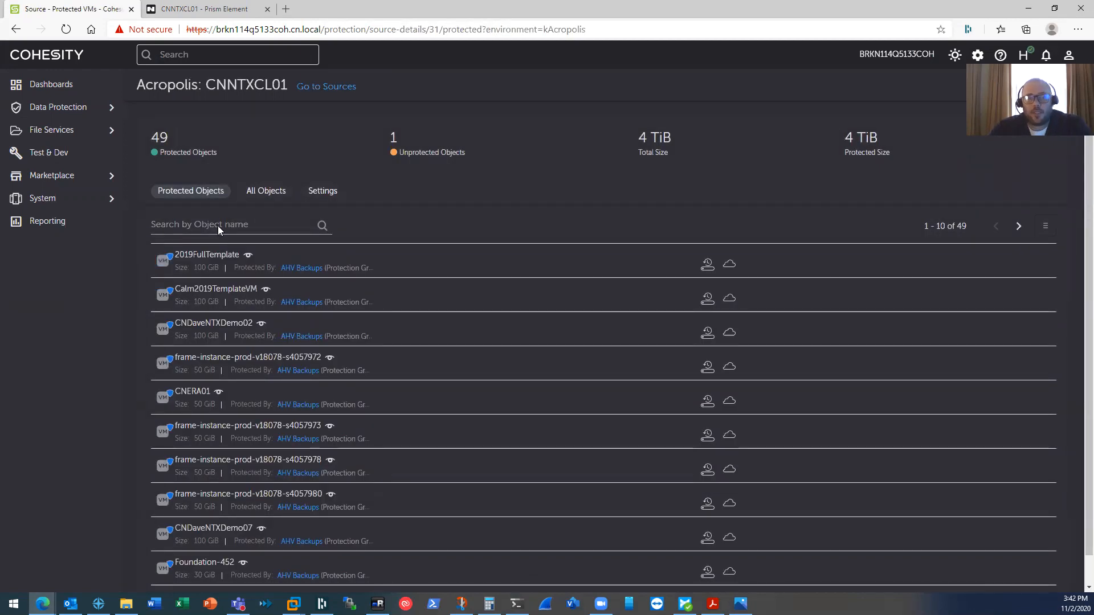
click(346, 90)
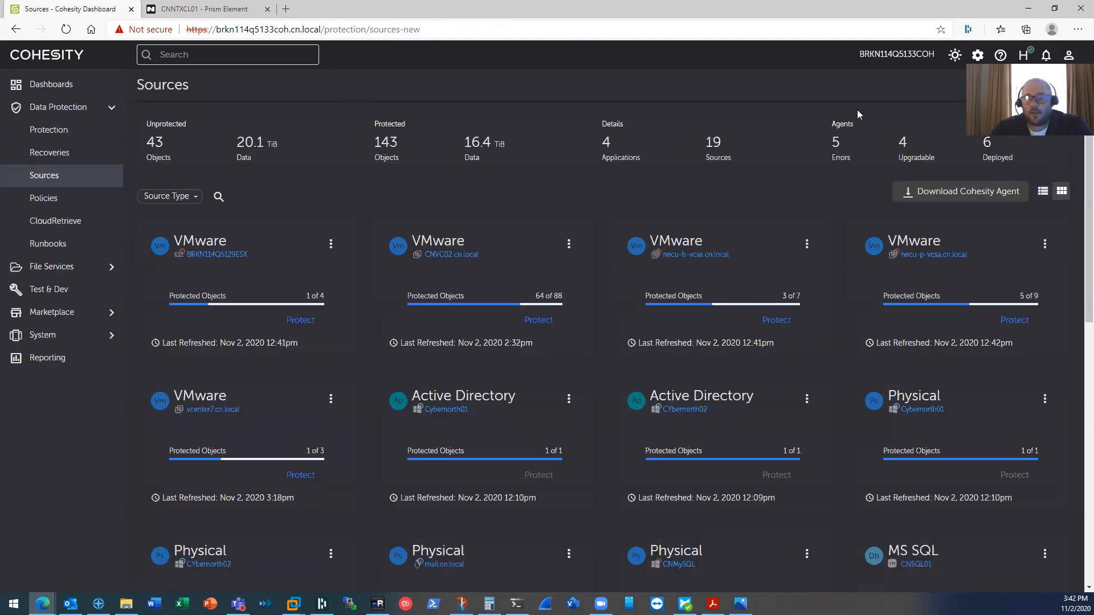
click(1042, 85)
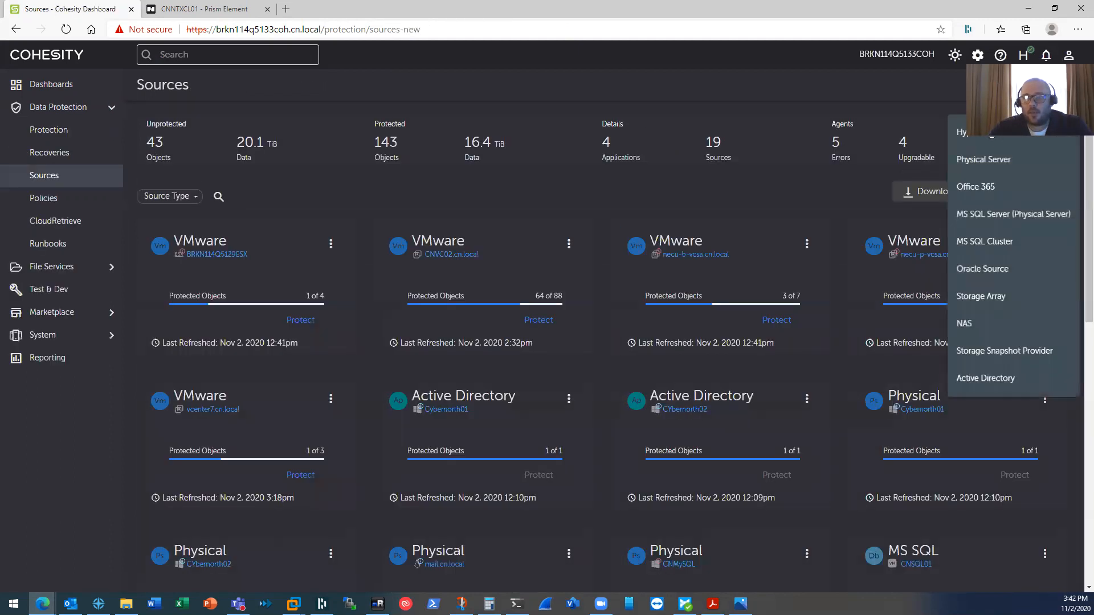
click(983, 133)
click(339, 144)
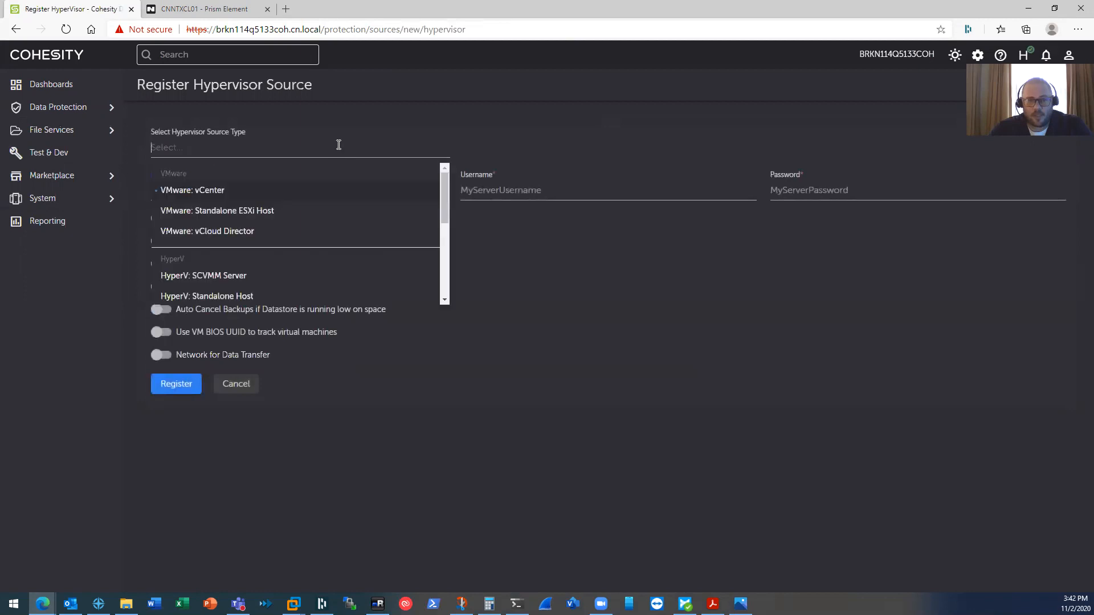
scroll(305, 240, down, 3)
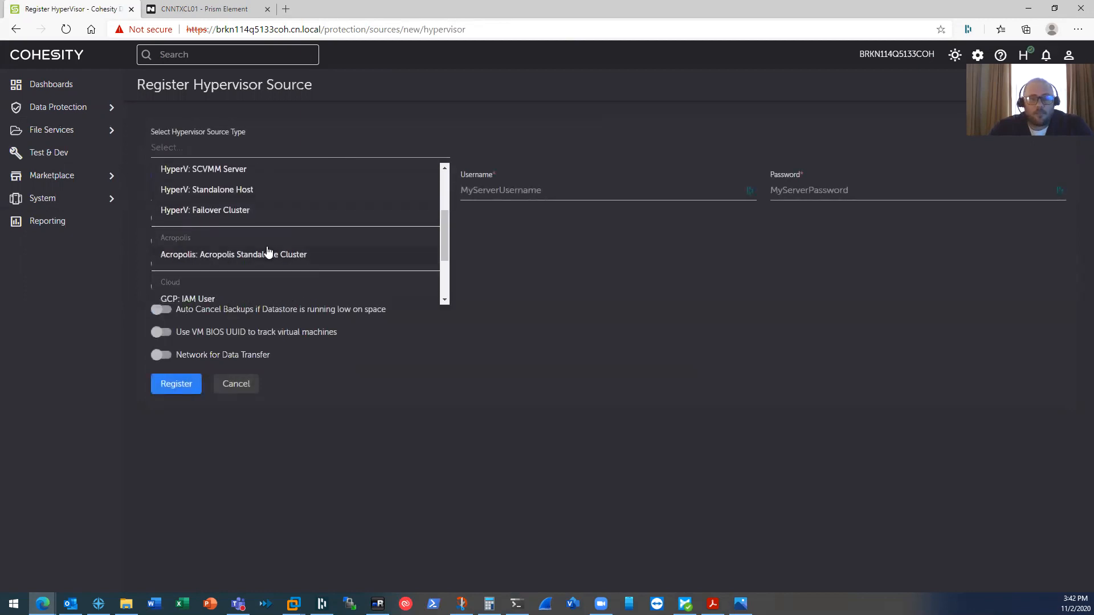
click(263, 258)
click(217, 192)
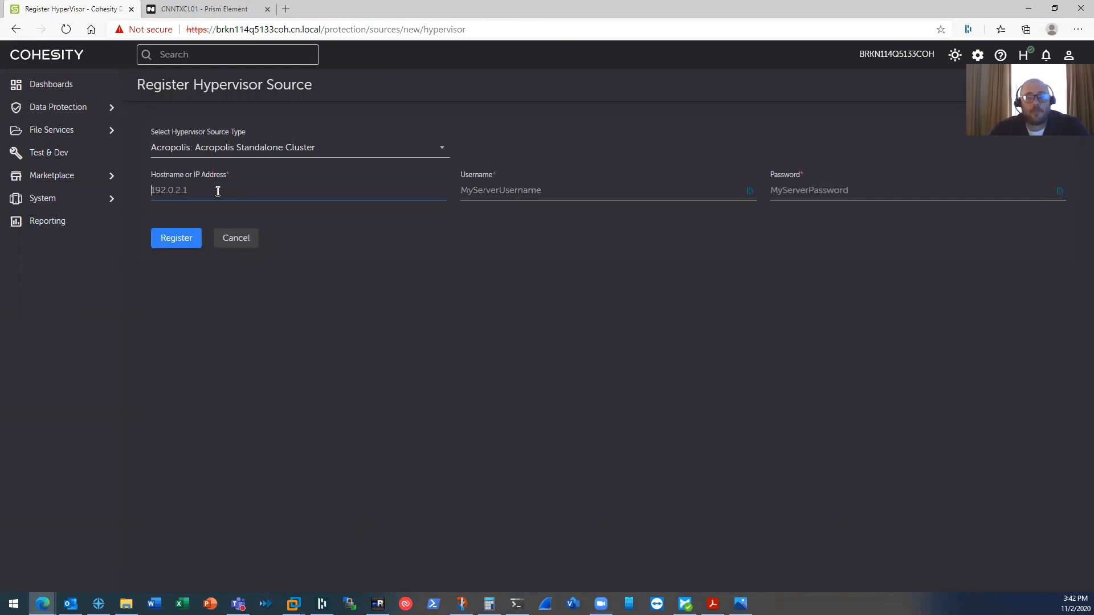
click(233, 238)
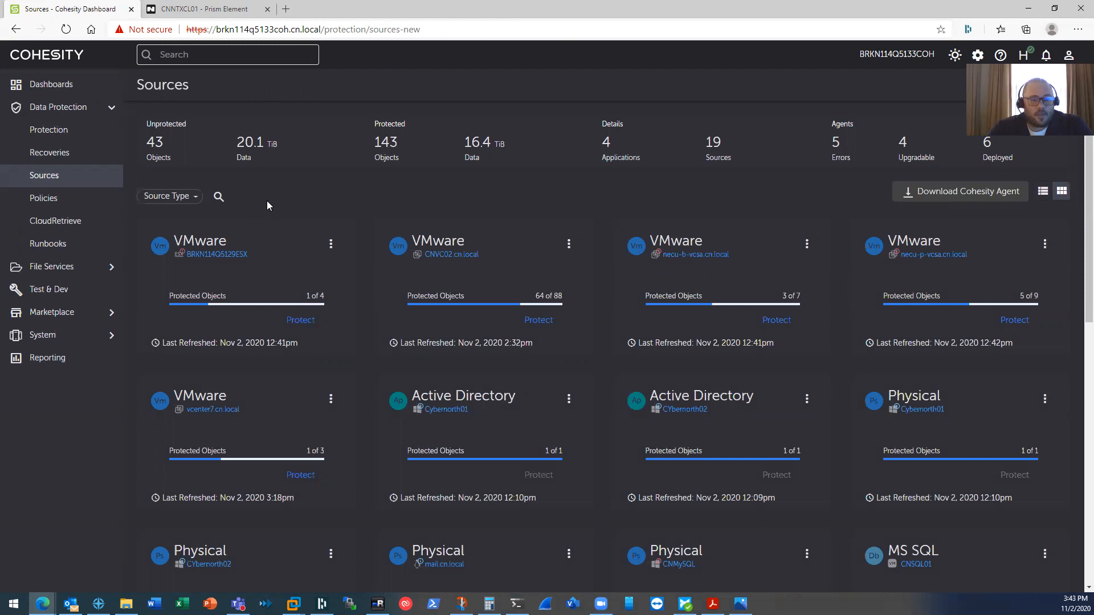
- Open the AHV Backups protection group and choose Edit from its actions menu
click(43, 135)
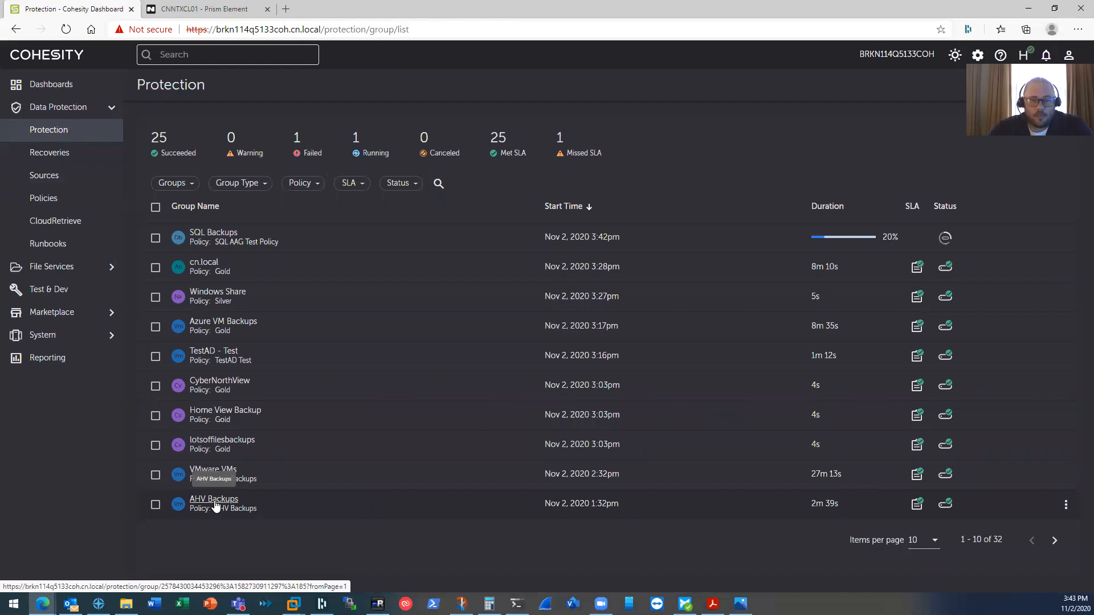
click(214, 500)
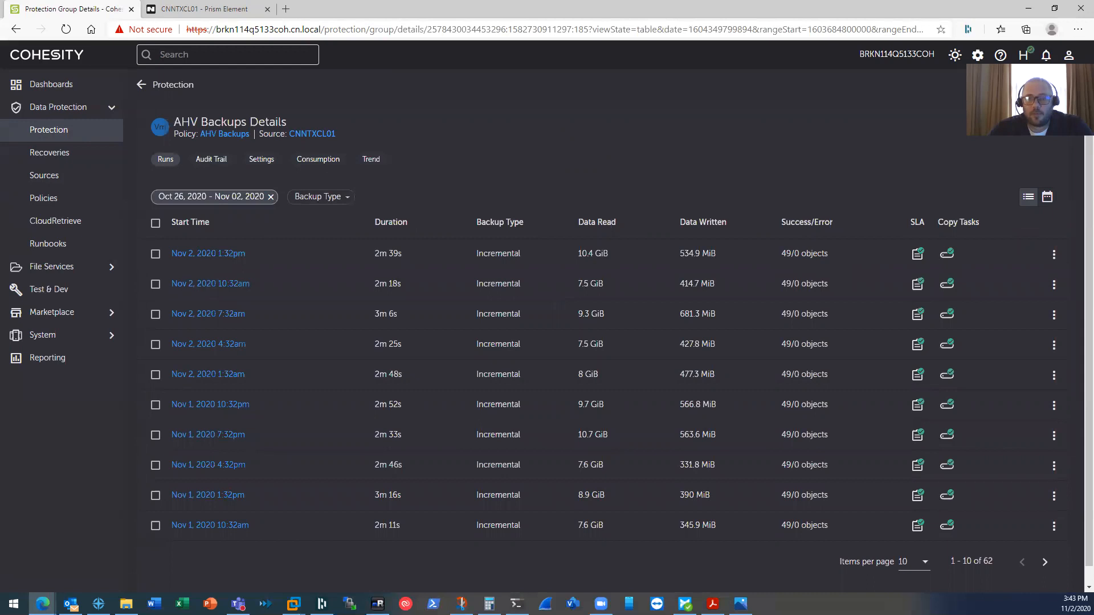
click(1043, 130)
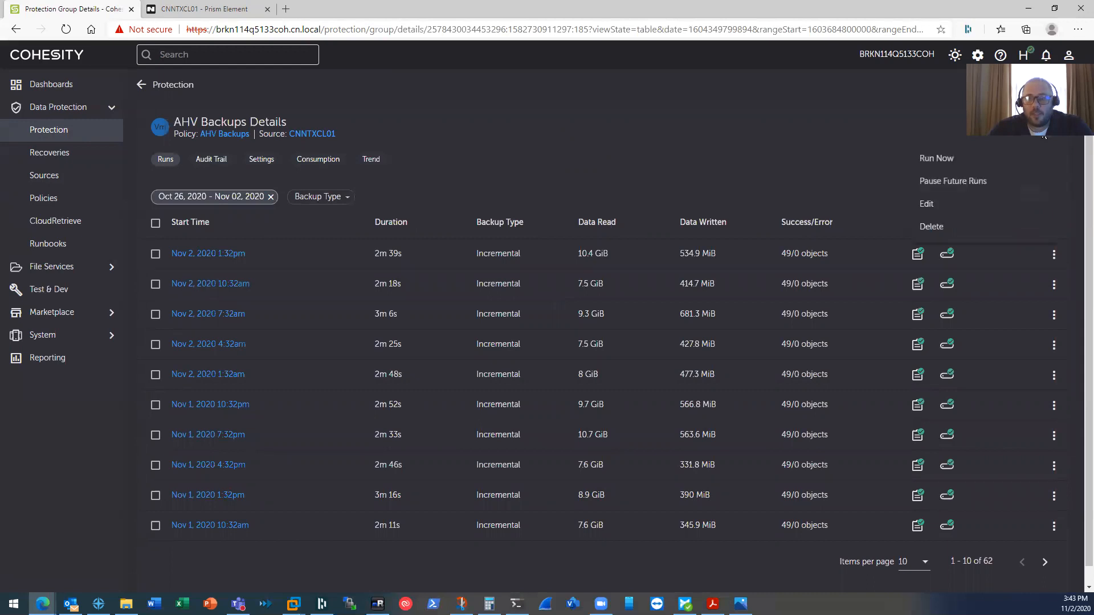
click(950, 202)
click(471, 278)
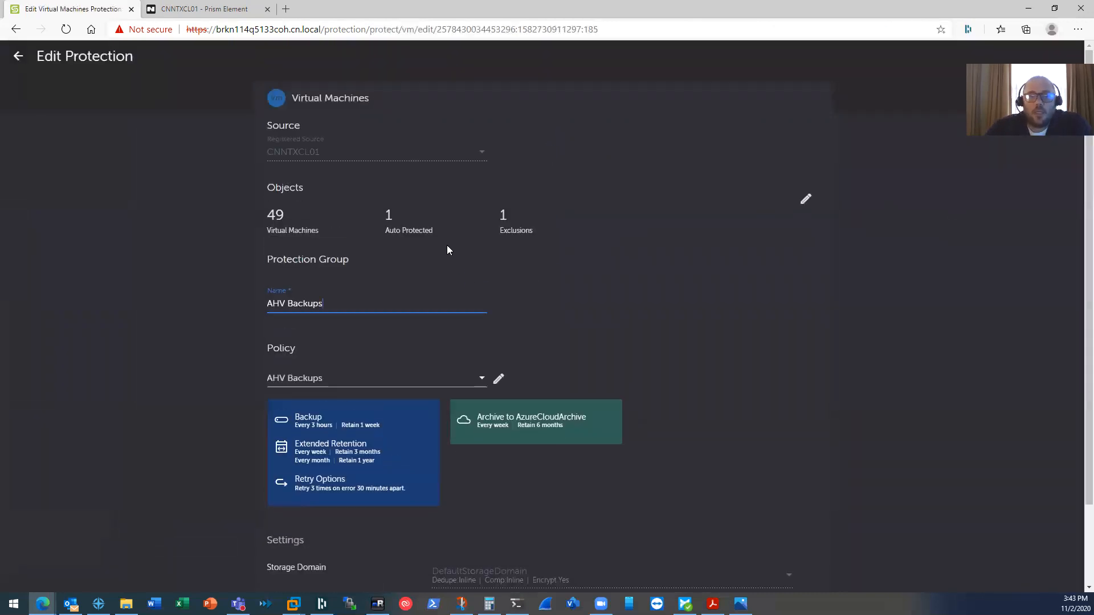
- Review the group's 49 protected VMs and close the list without changes
click(478, 151)
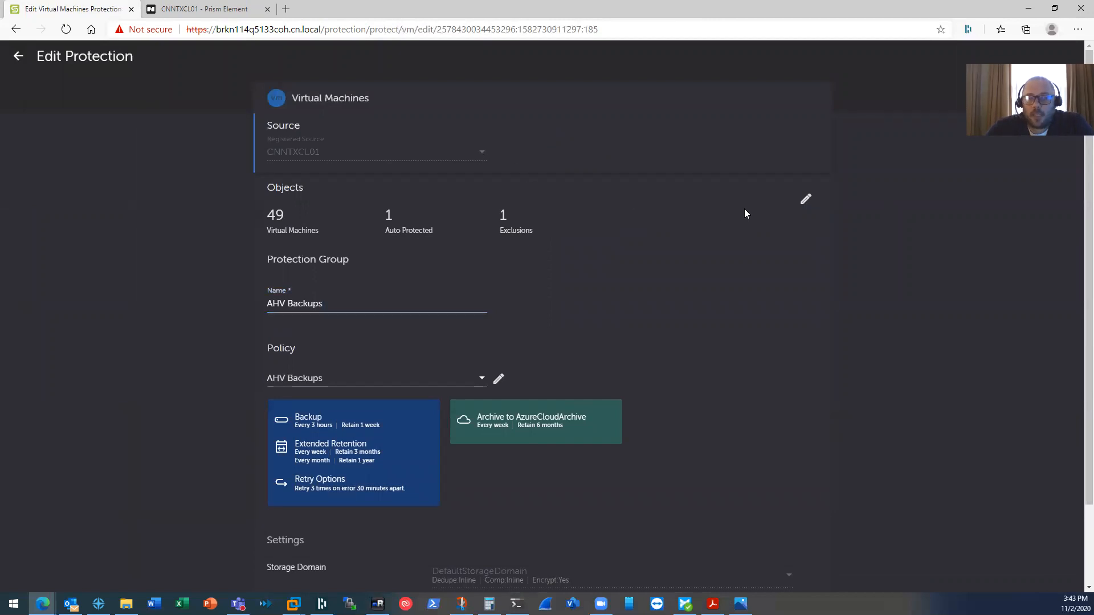
click(804, 203)
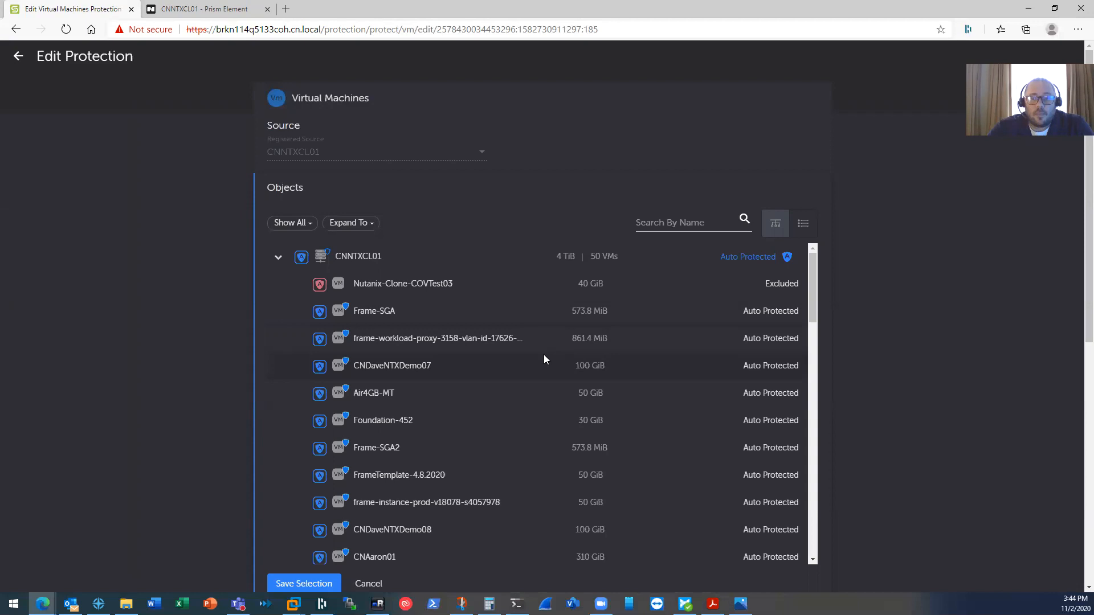
click(370, 583)
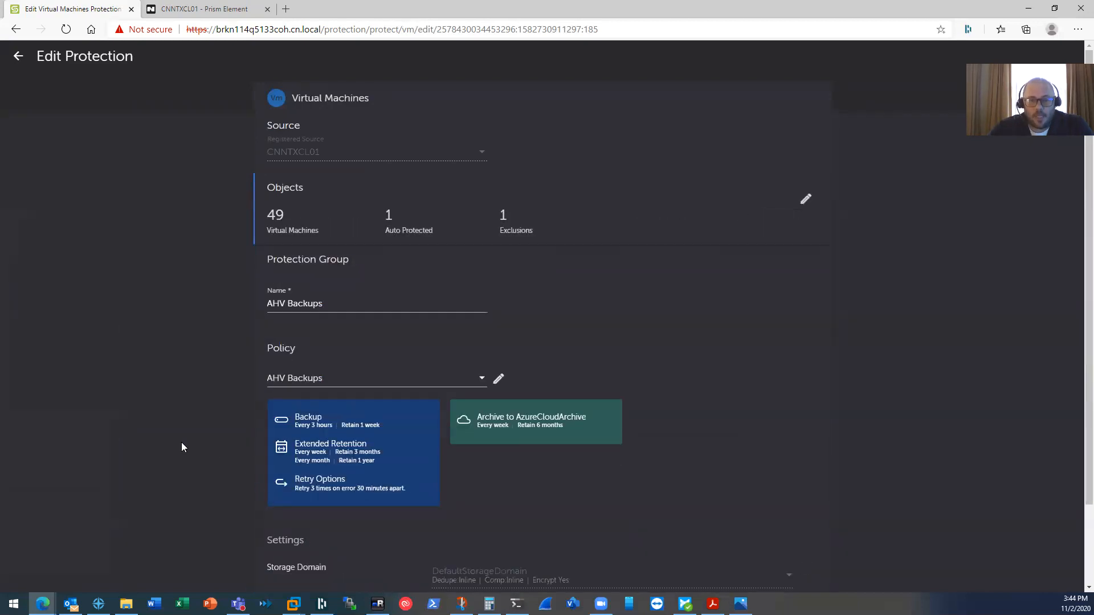
scroll(181, 442, down, 2)
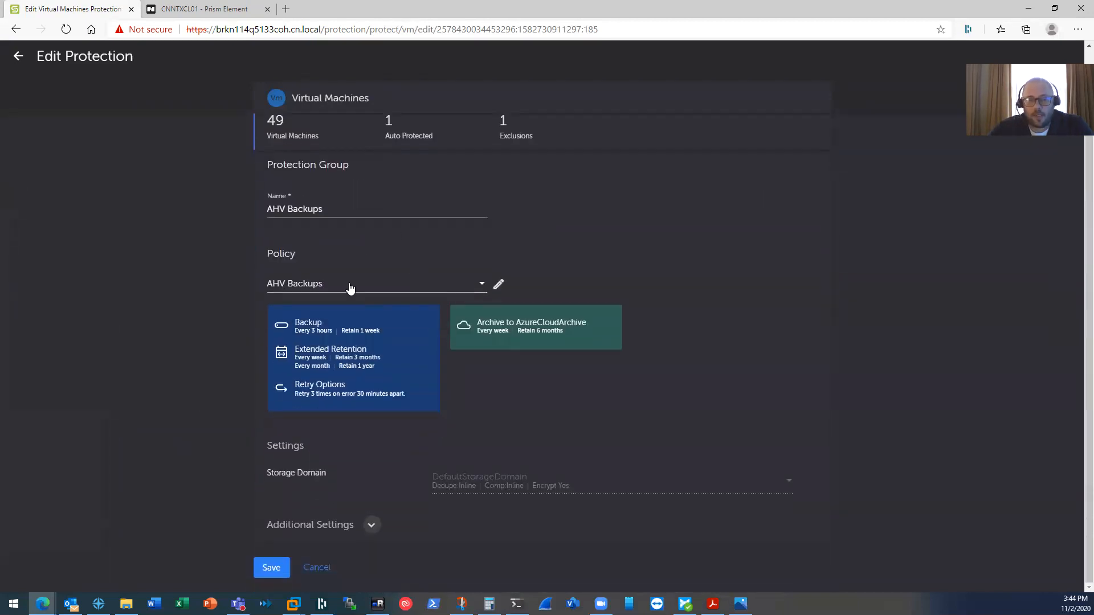
- Leave Edit Protection unsaved and filter protection groups to Virtual Machines, showing 15 groups
click(315, 569)
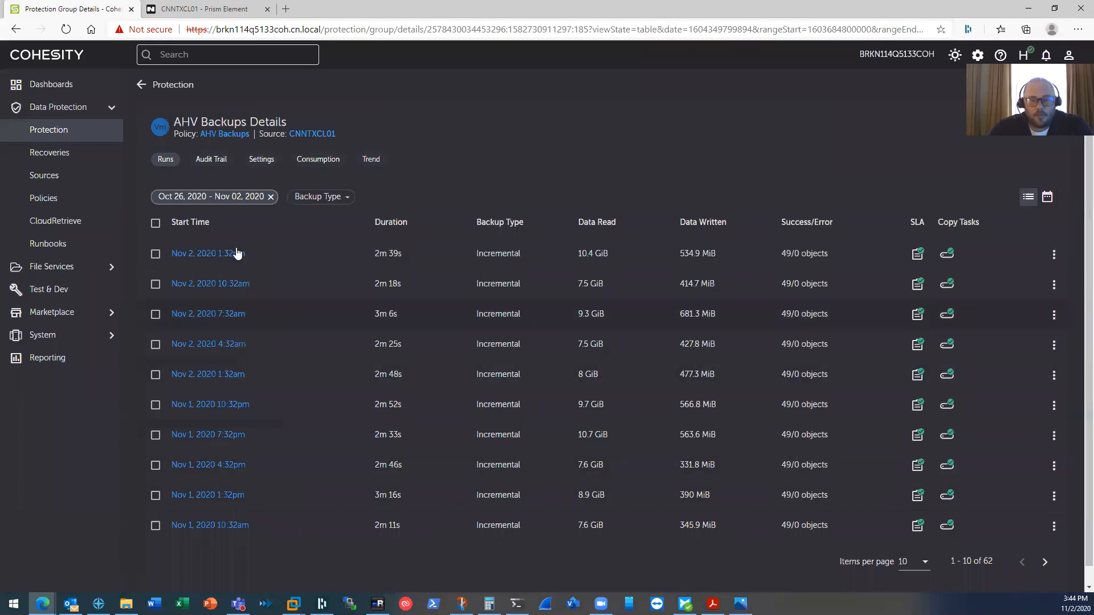
click(142, 85)
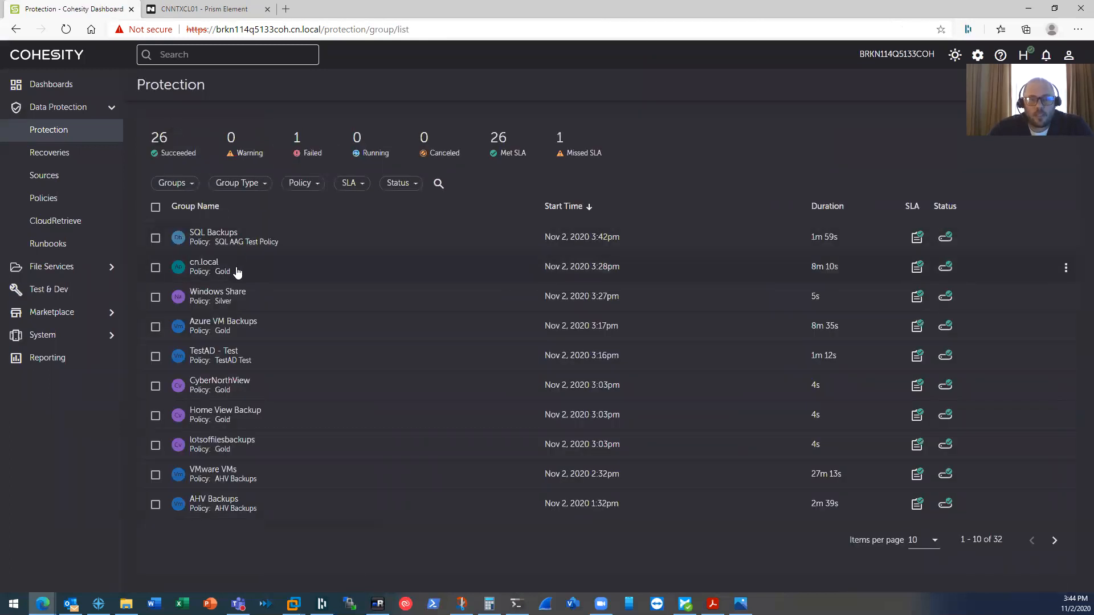
click(190, 185)
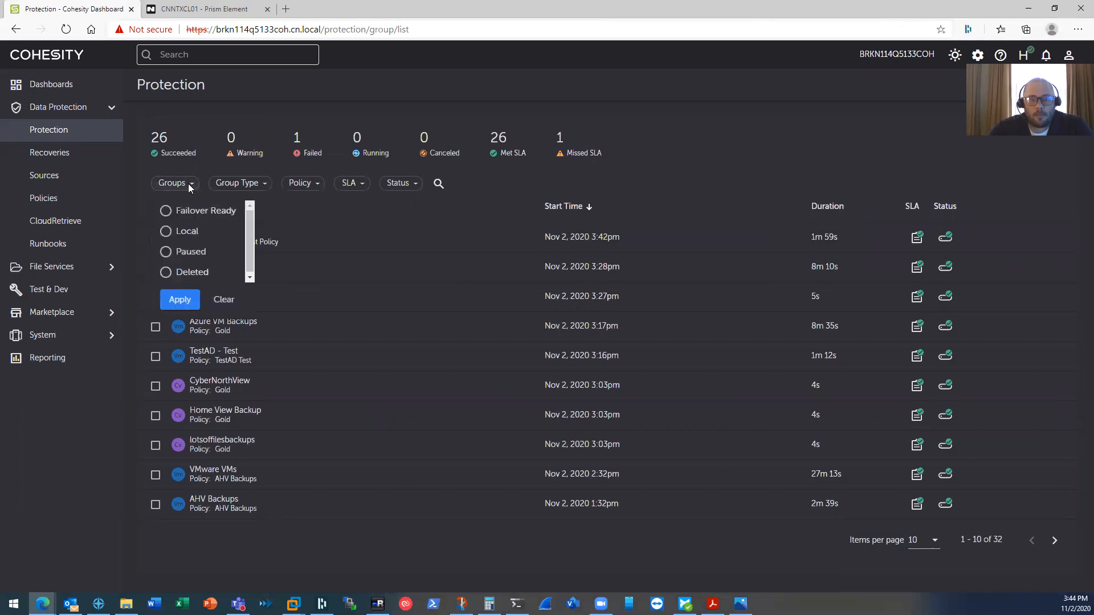
click(228, 180)
click(235, 182)
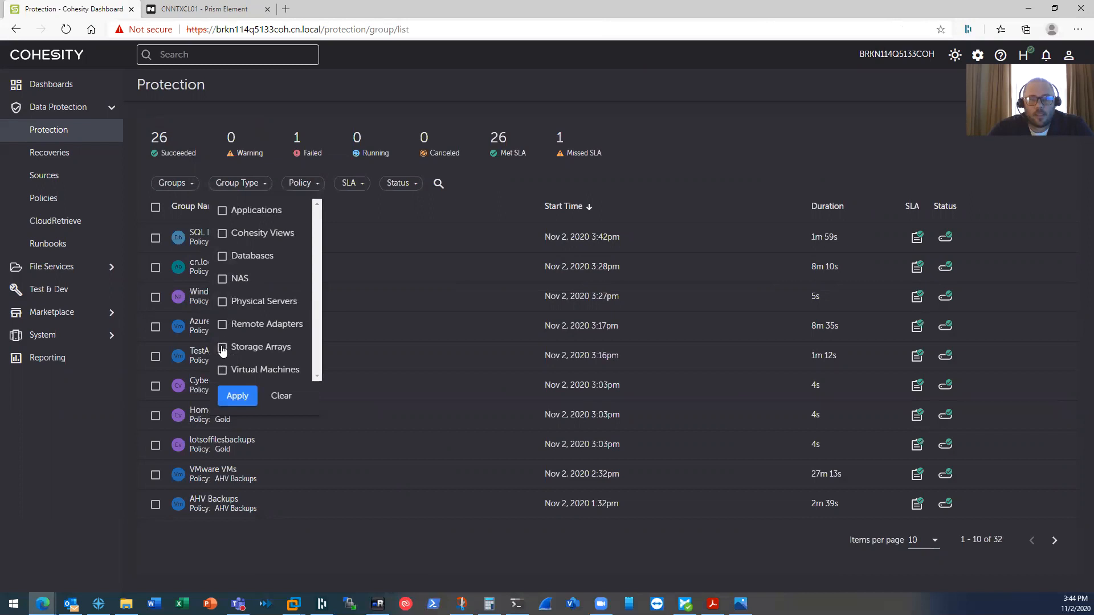
click(221, 372)
click(237, 395)
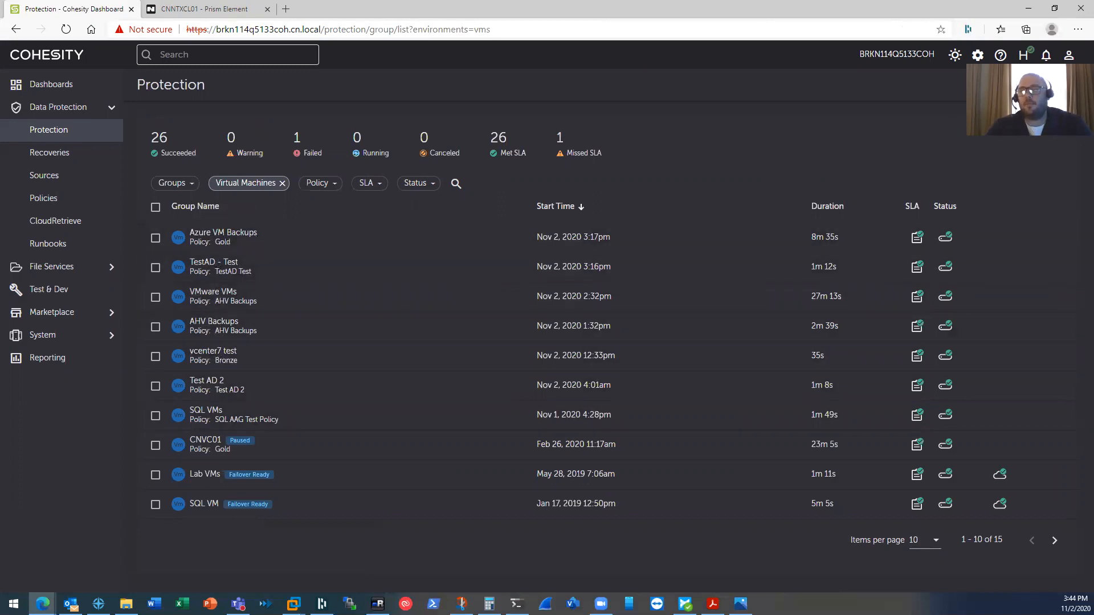
click(1043, 84)
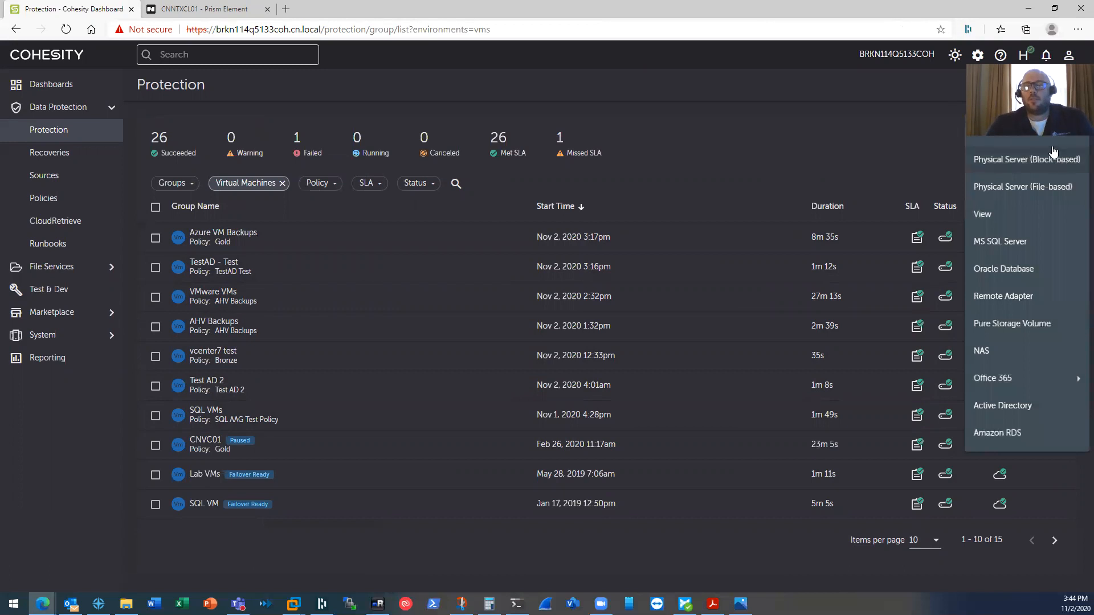
- Start a Virtual Machines protection and add Nutanix-Clone-COVTest03 from CNNTXCL01 by searching 'clone'
click(1013, 149)
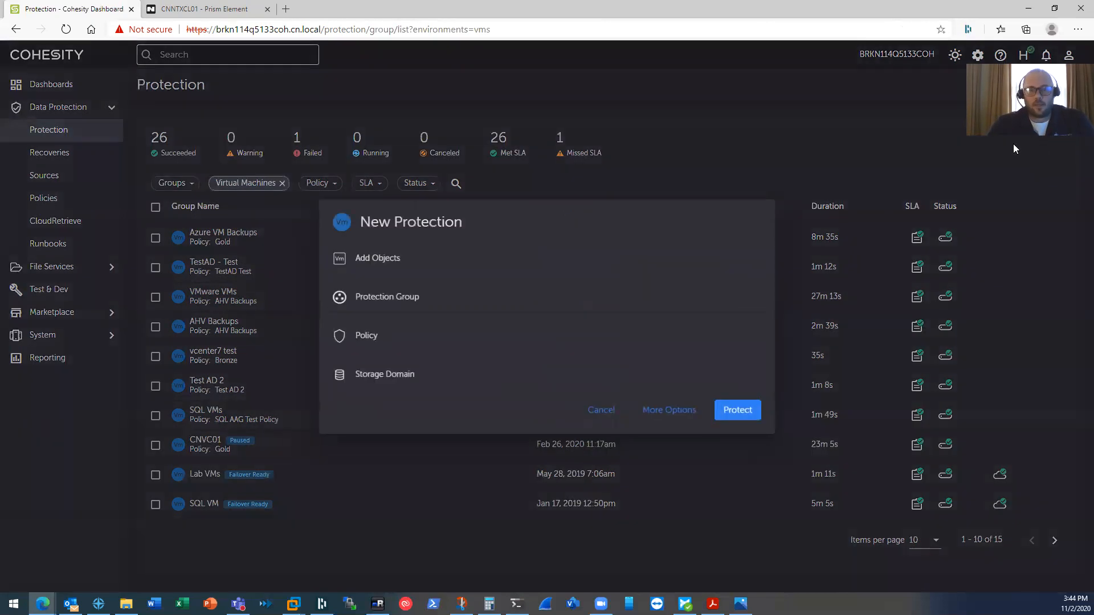
click(376, 259)
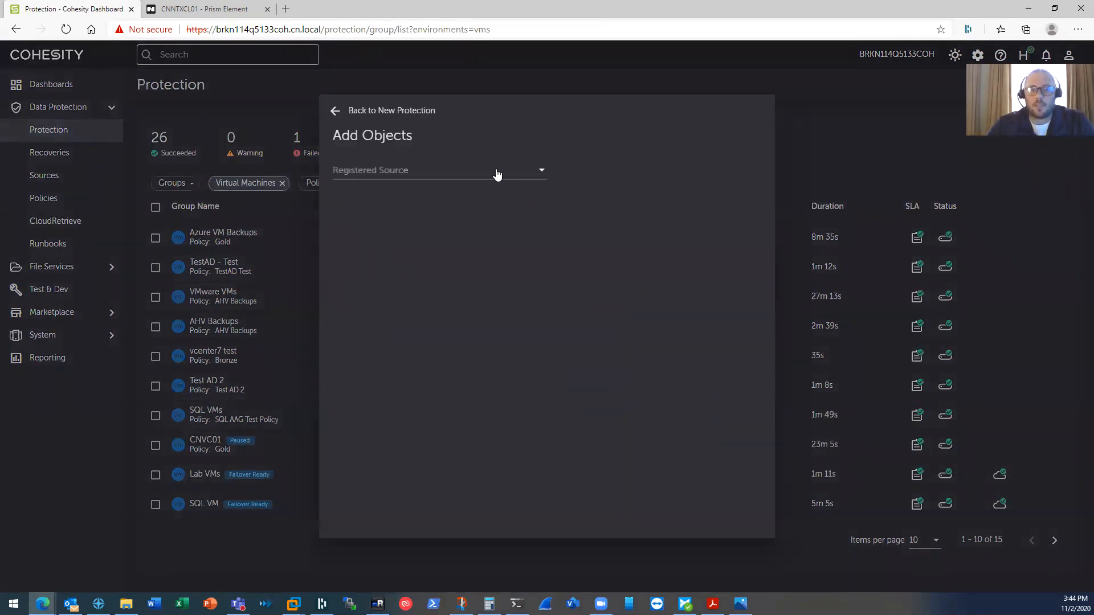
click(540, 170)
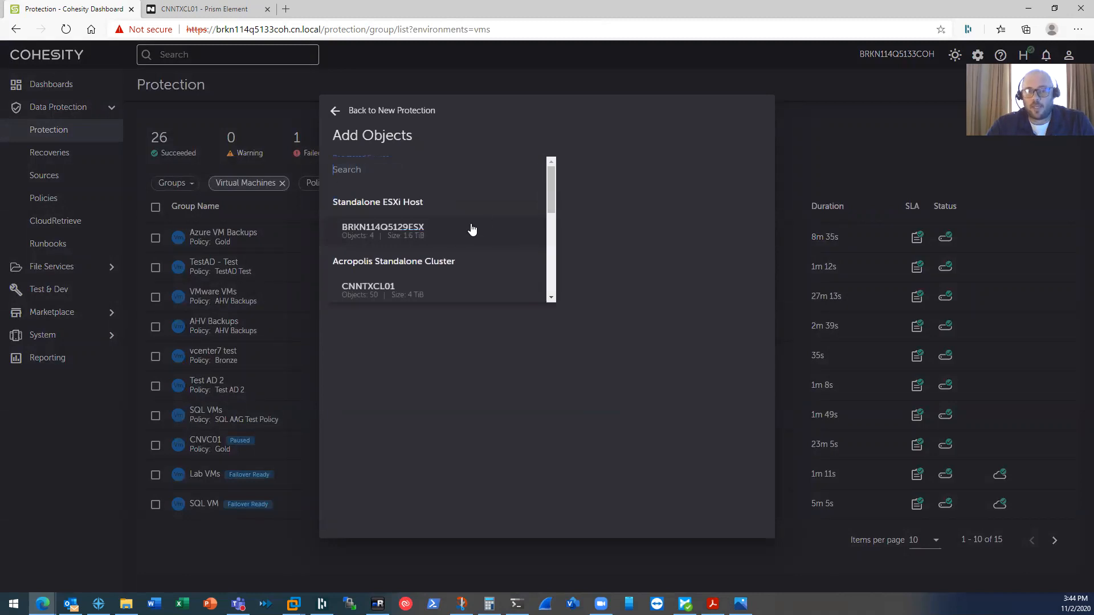
scroll(410, 257, down, 1)
click(381, 267)
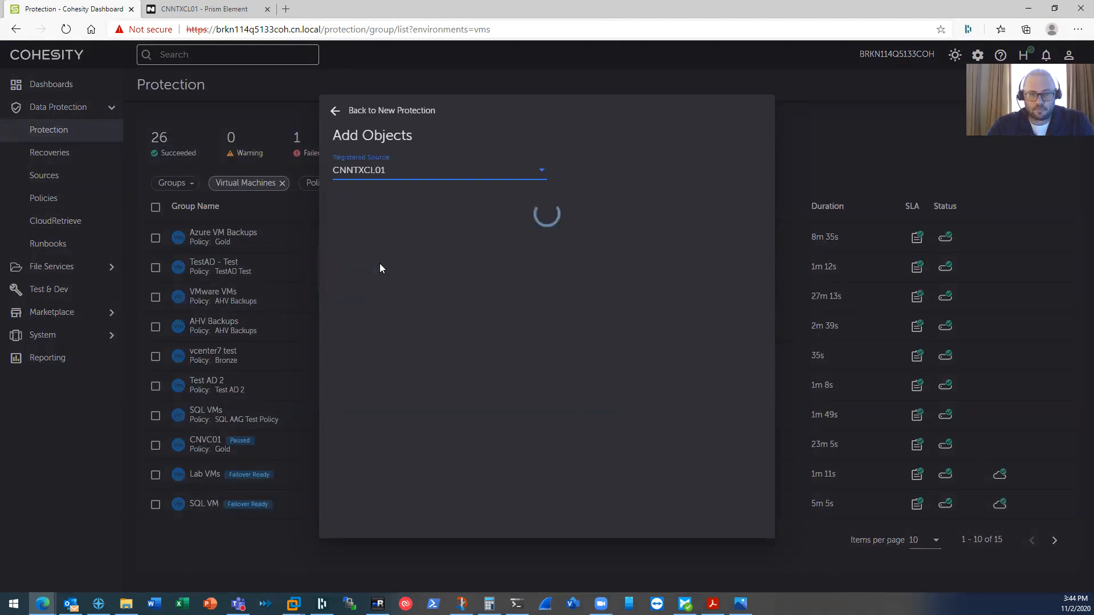
click(371, 250)
text(clone)
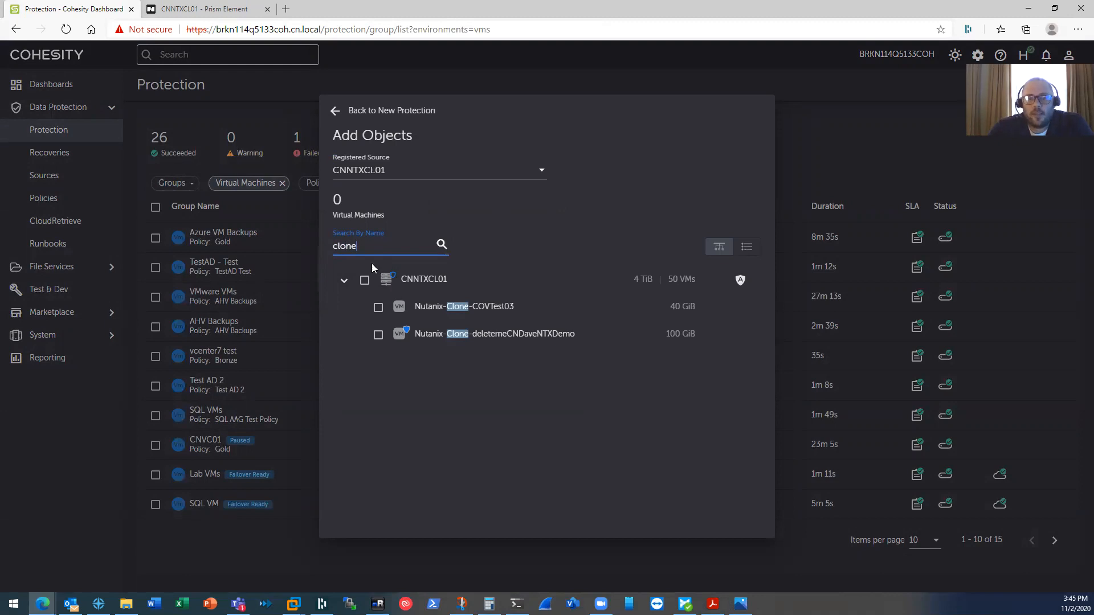
click(378, 309)
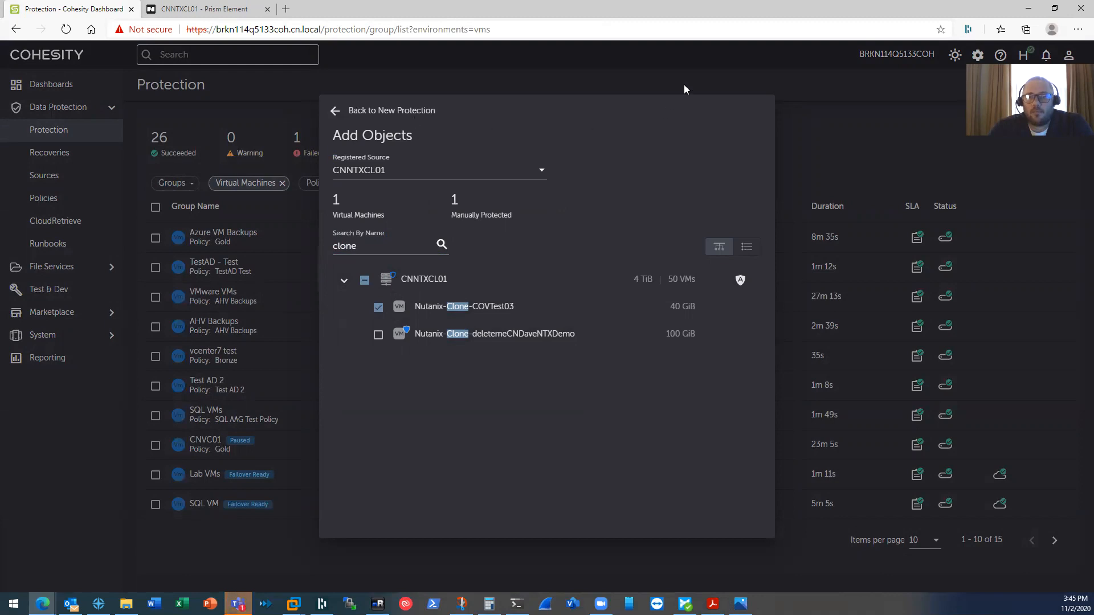
click(335, 110)
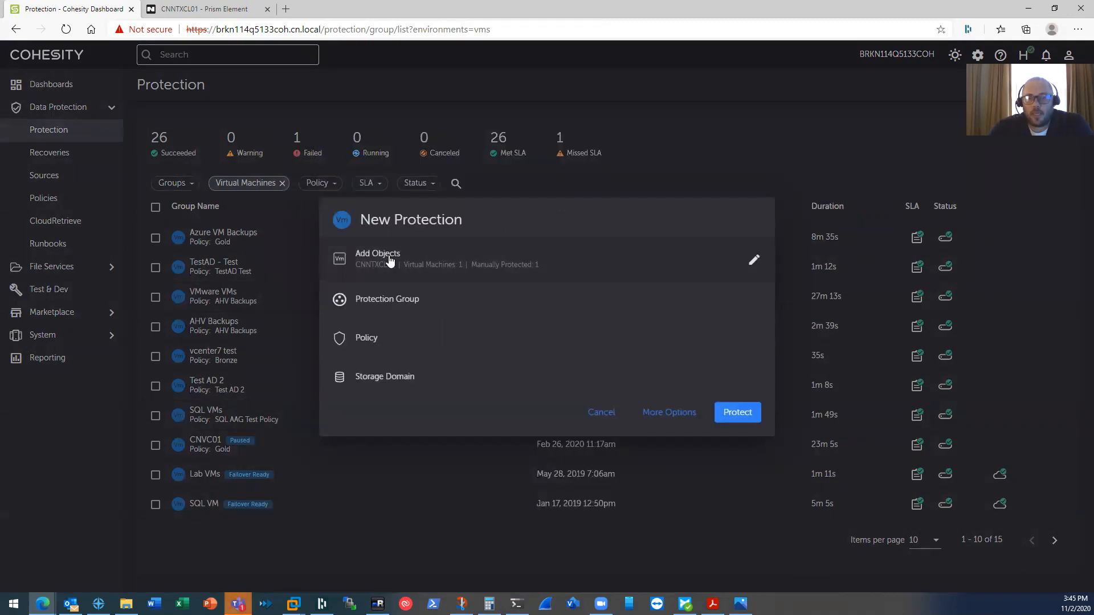
- Name the new protection group 'IGATAL AHV'
click(390, 304)
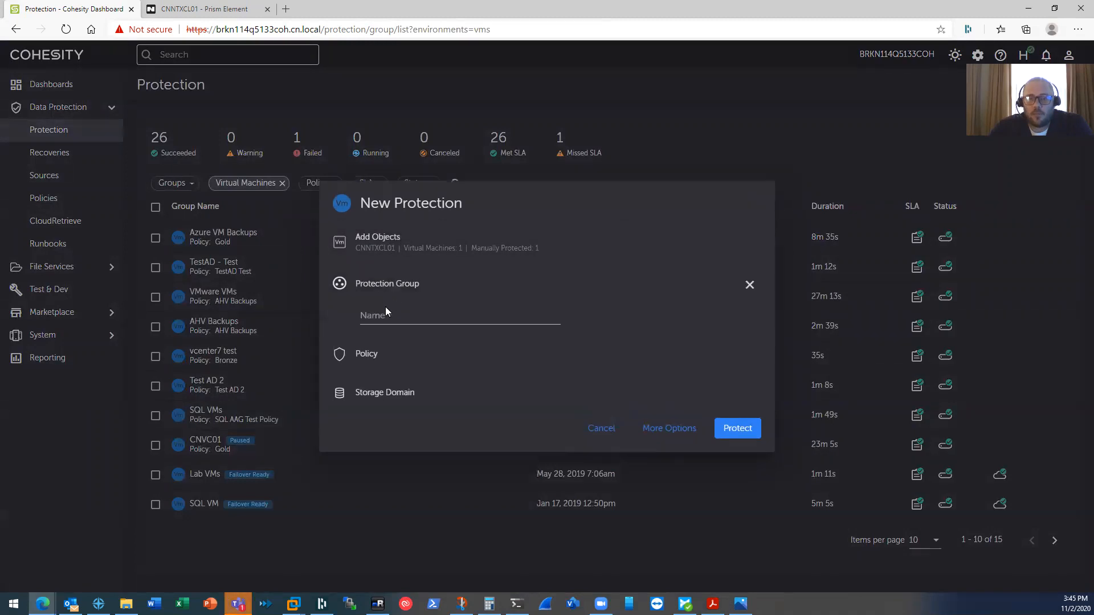
click(385, 316)
text(IGATAL AHV)
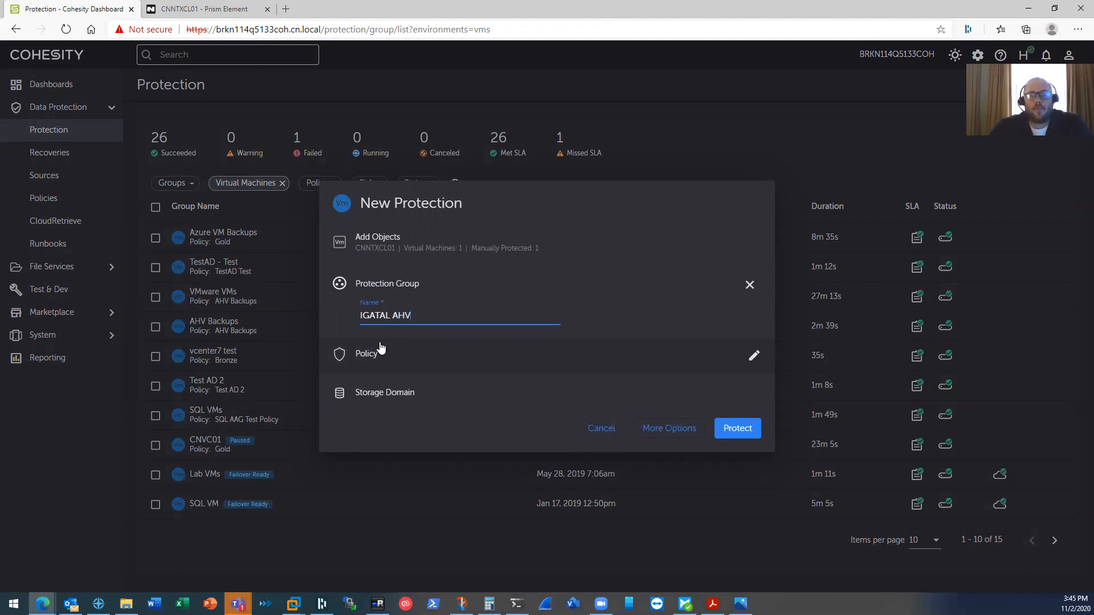
- Assign the AHV Backups policy and the DefaultStorageDomain storage domain
click(381, 348)
click(379, 353)
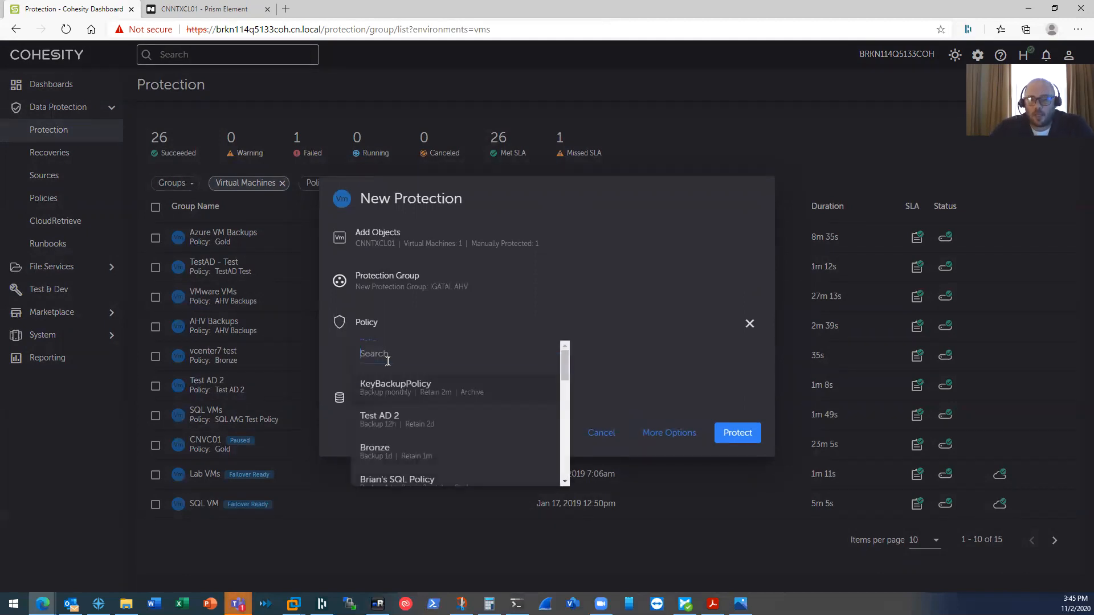
text(a)
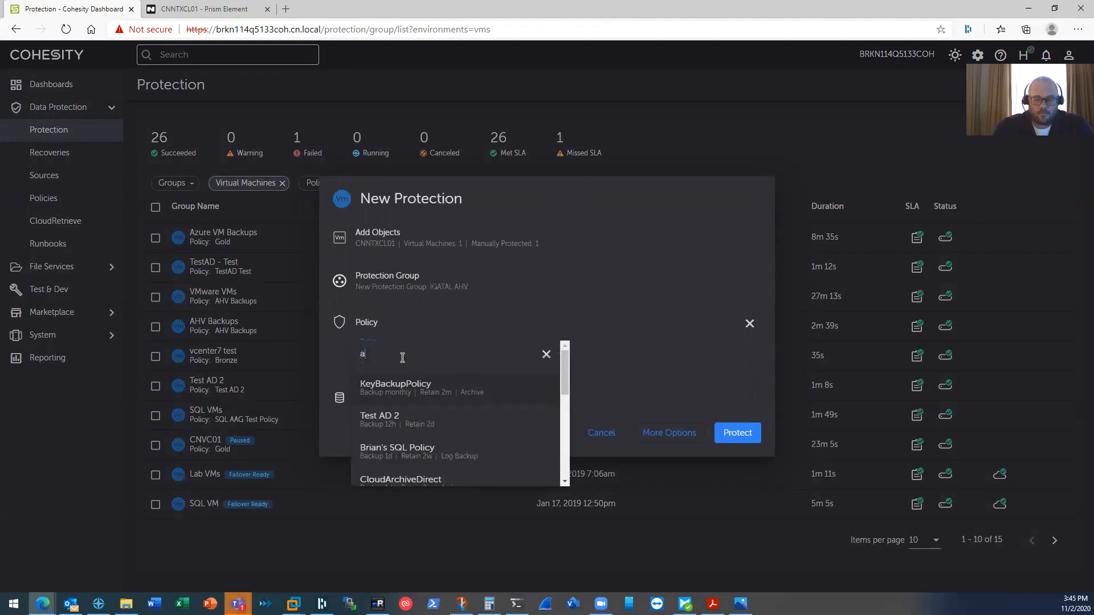
text(hv)
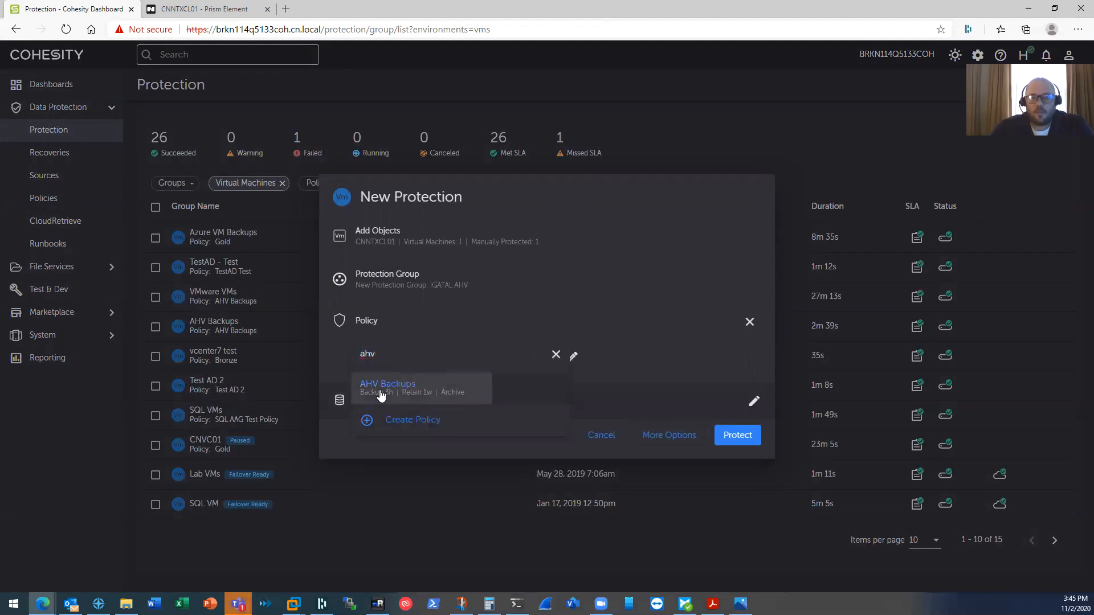
click(381, 395)
click(385, 398)
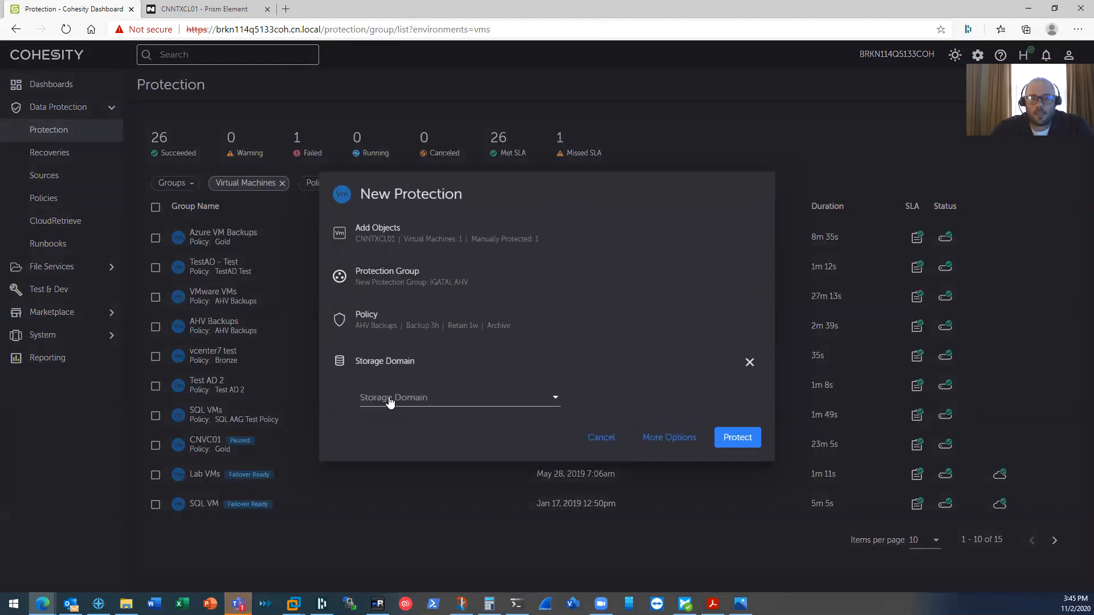
click(390, 398)
click(402, 434)
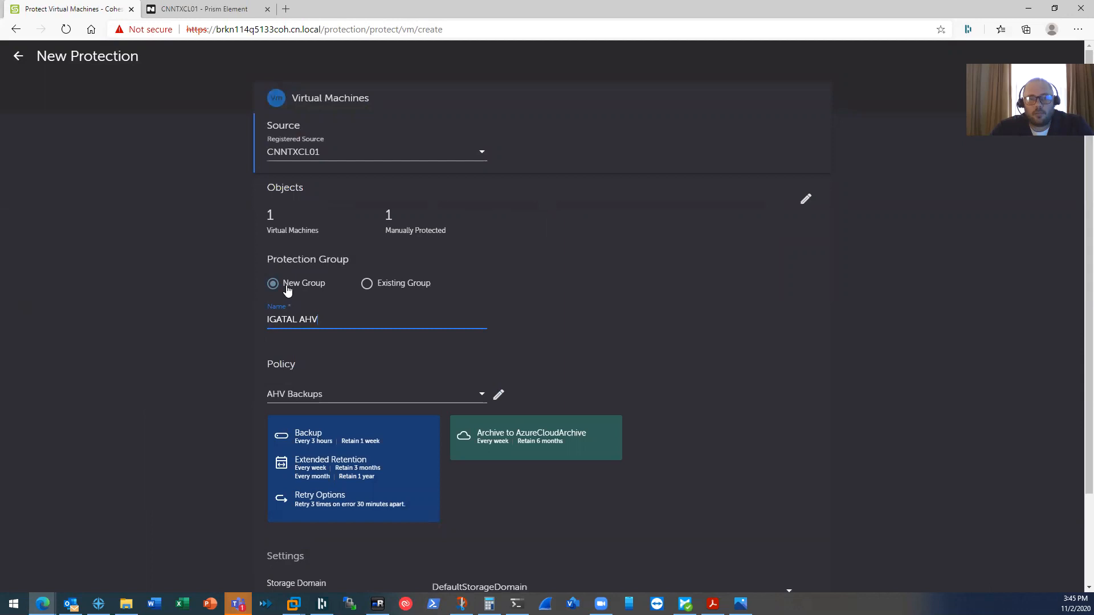
- Review the Additional Settings, then create the IGATAL AHV protection group to start its first run
scroll(226, 285, down, 2)
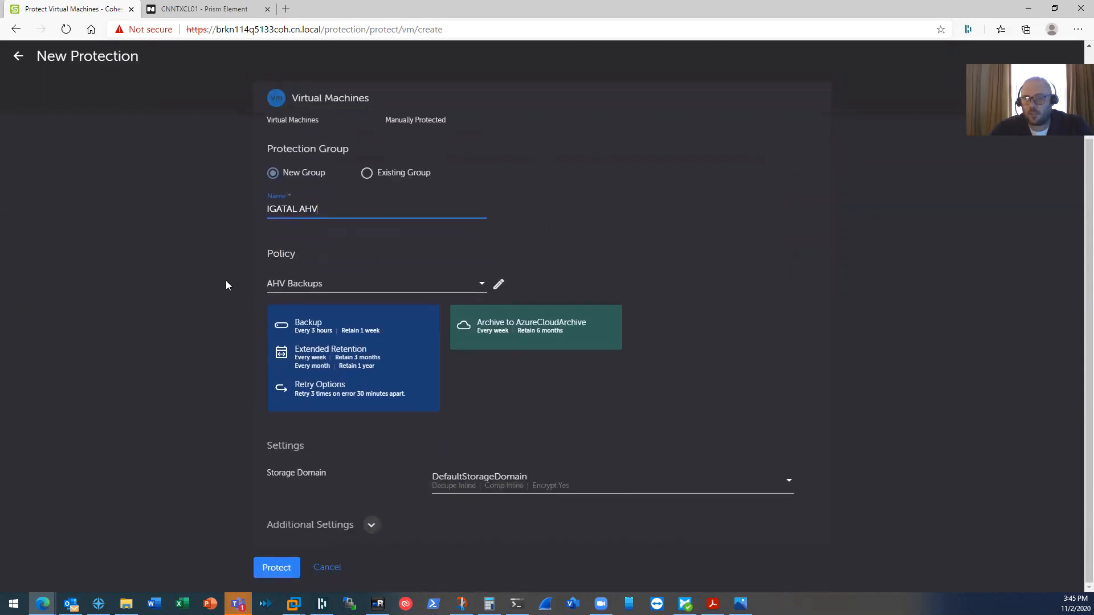
click(367, 525)
scroll(350, 490, down, 5)
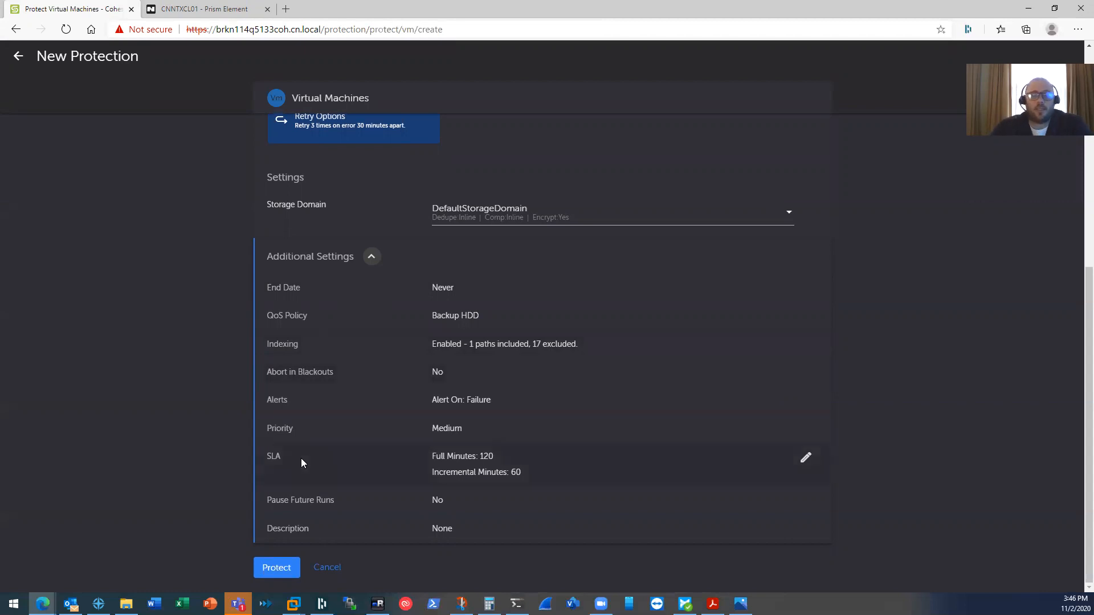
click(284, 571)
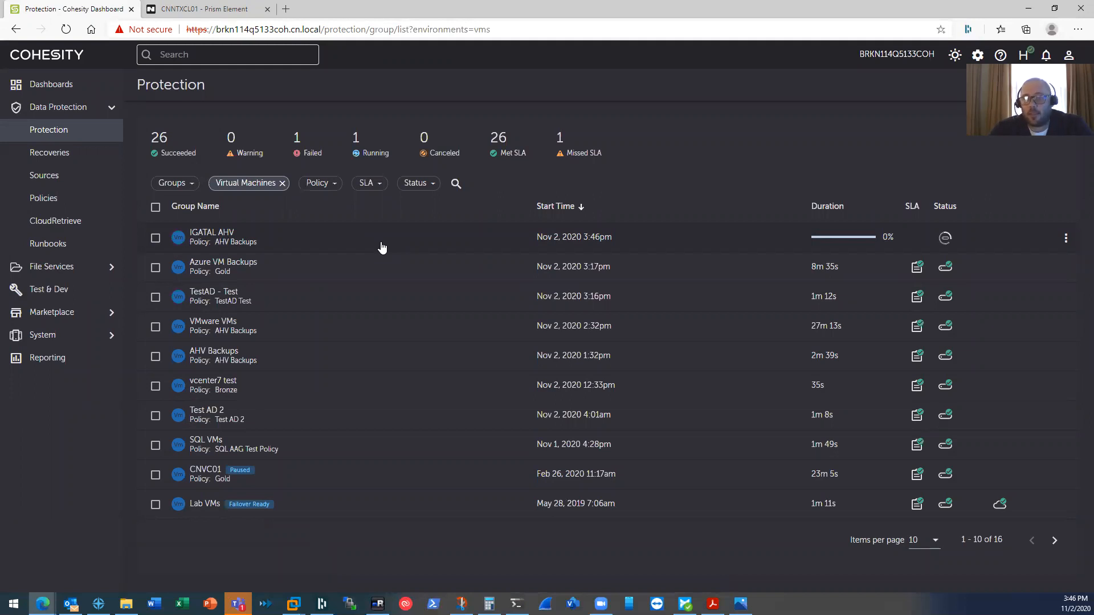
- In Prism Element, view all cluster tasks to confirm the Create VM snapshot succeeded
click(215, 10)
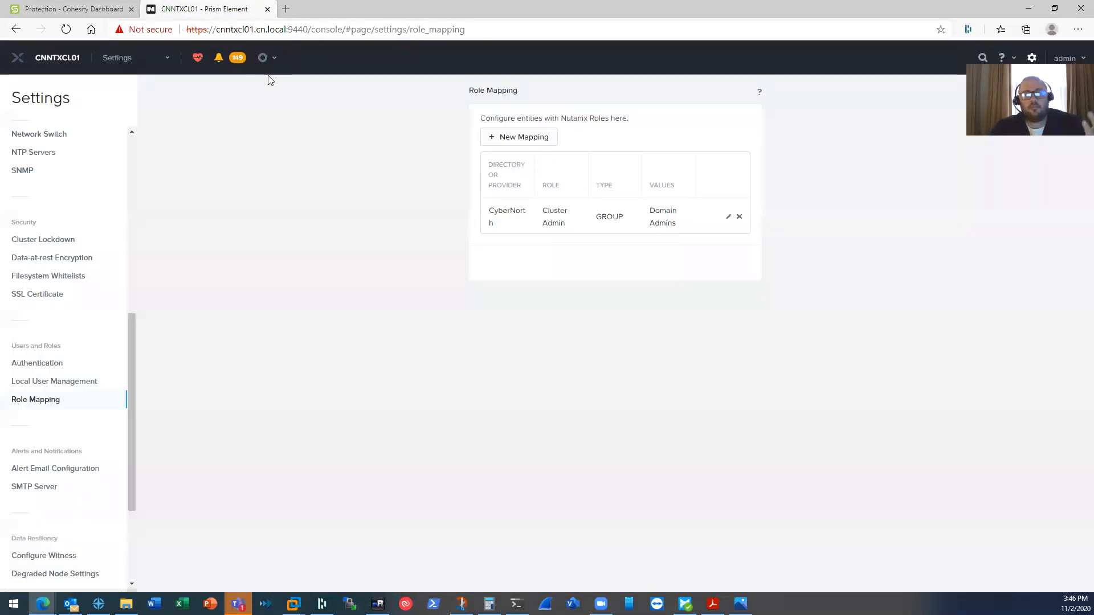
click(147, 60)
click(113, 84)
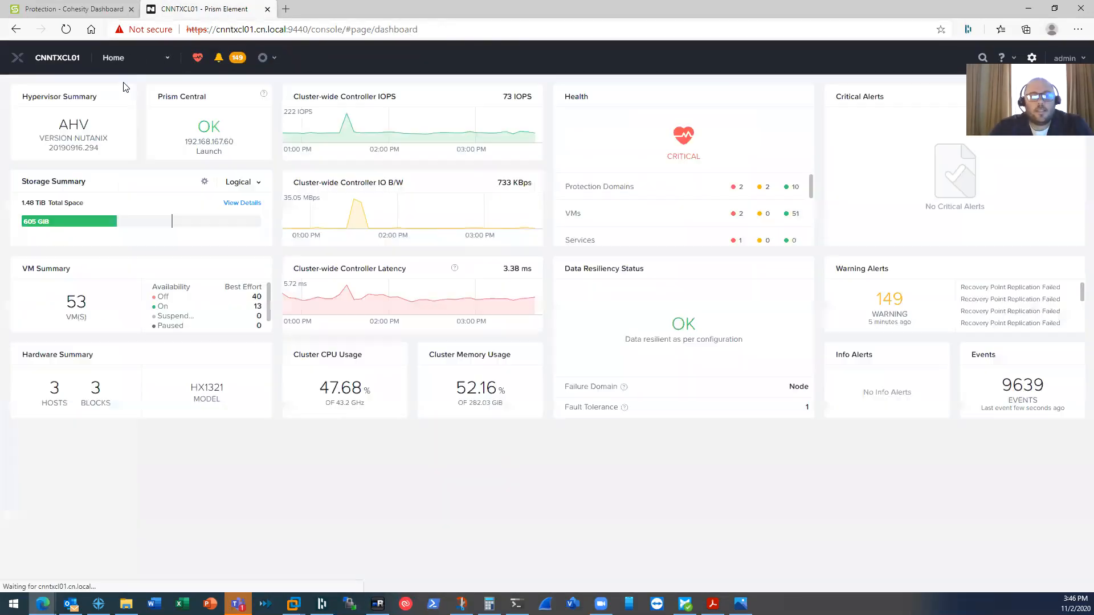
click(271, 61)
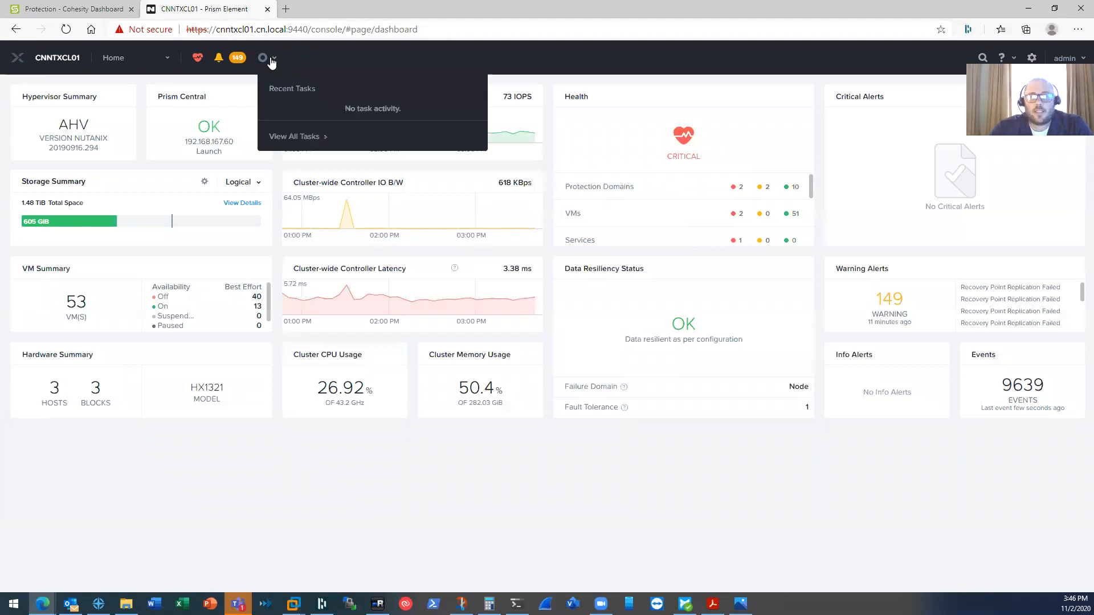
click(289, 138)
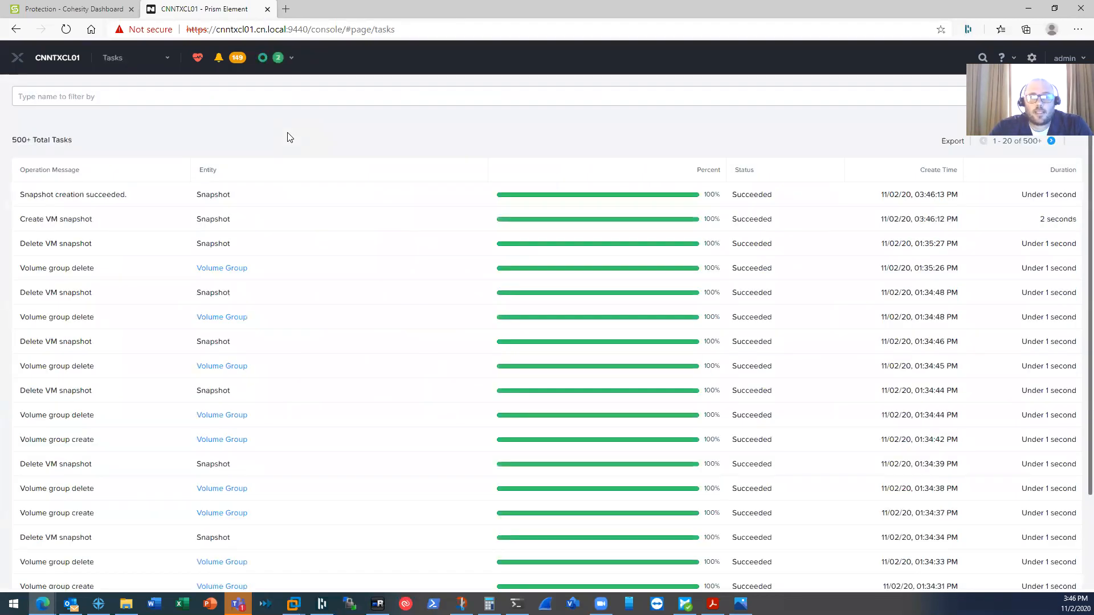
click(281, 64)
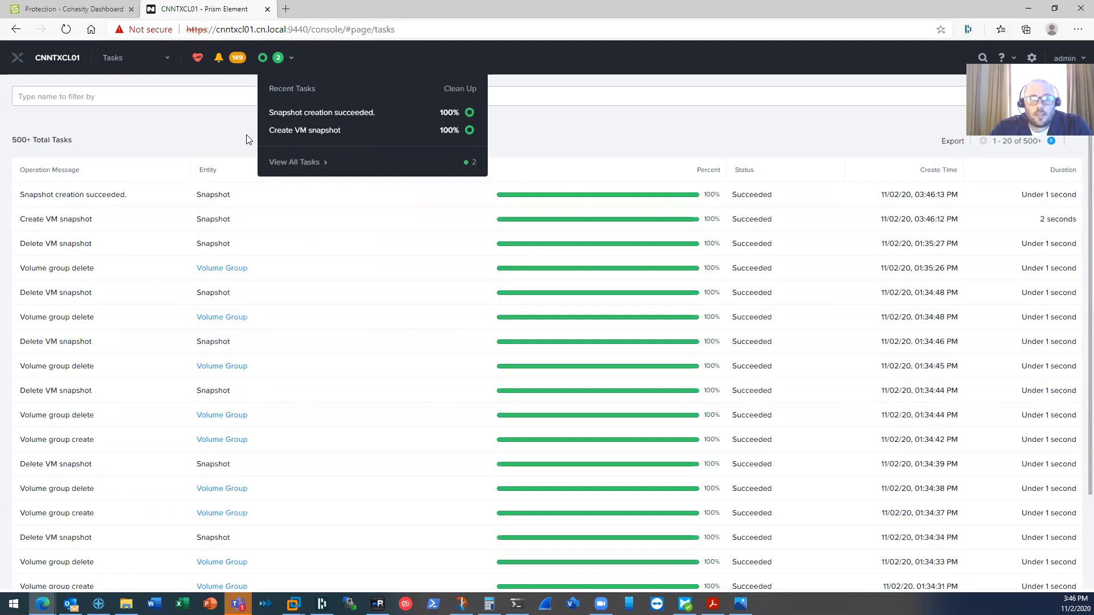
click(232, 139)
- Open the IGATAL AHV run and review Nutanix-Clone-COVTest03's backup activity, succeeded in 2m 35s
click(72, 14)
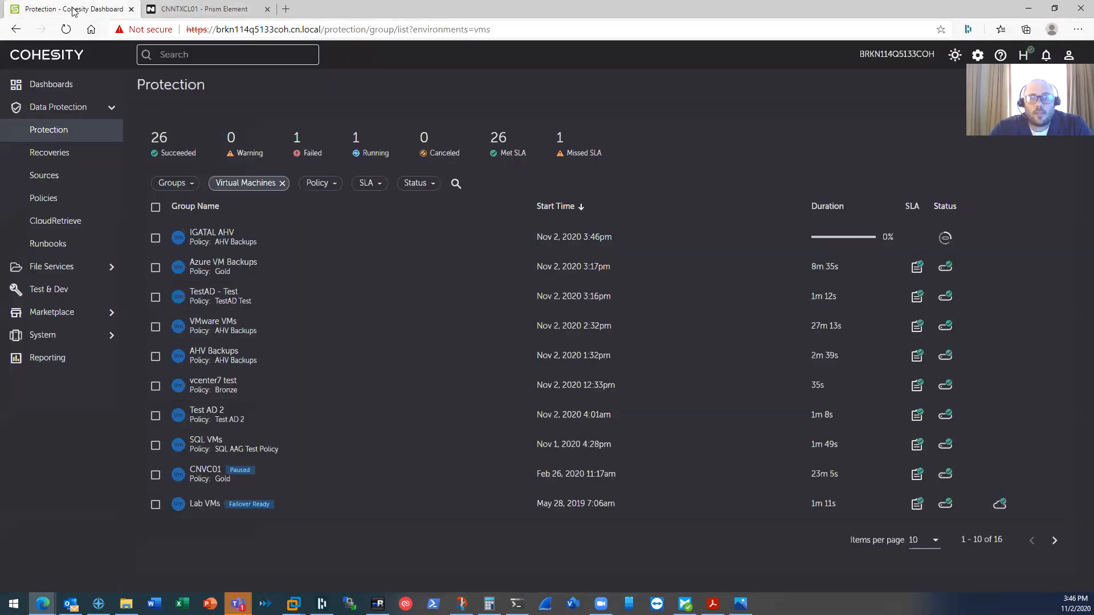
click(210, 236)
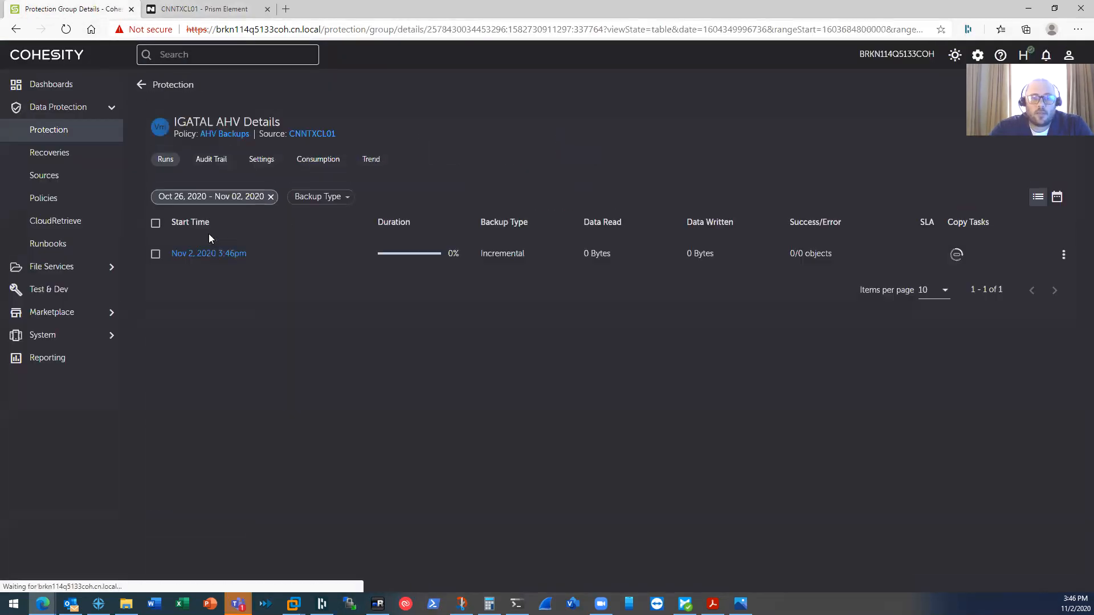
click(205, 260)
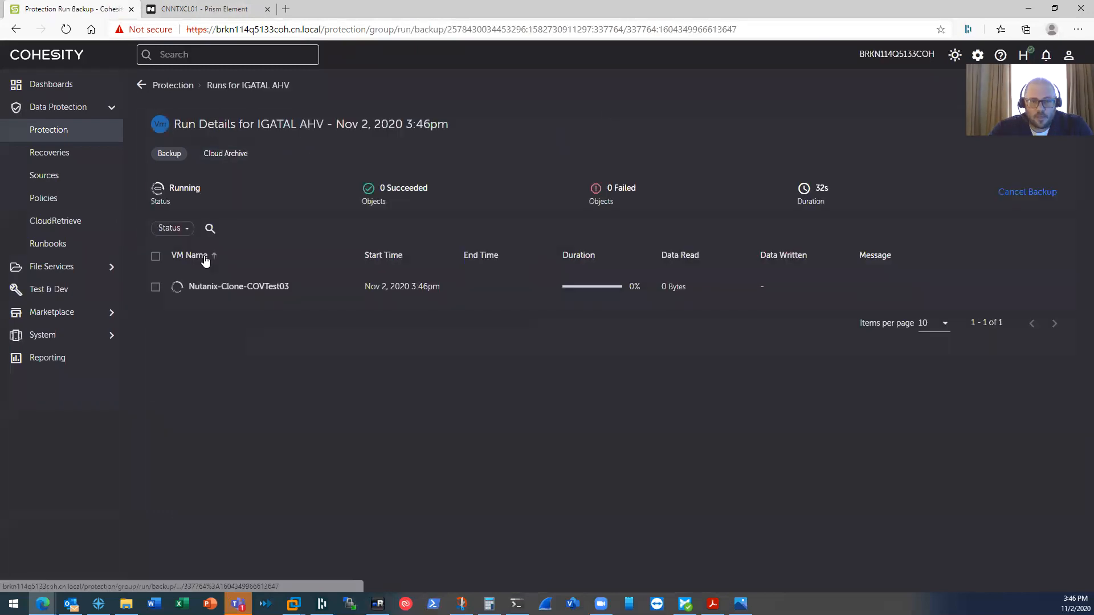
click(221, 288)
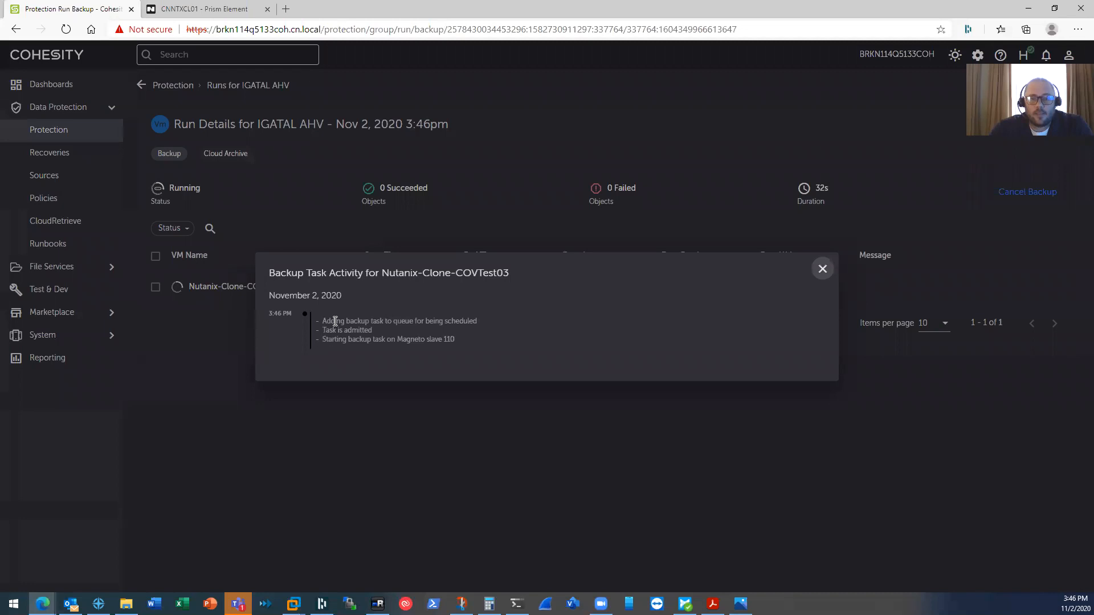
click(822, 269)
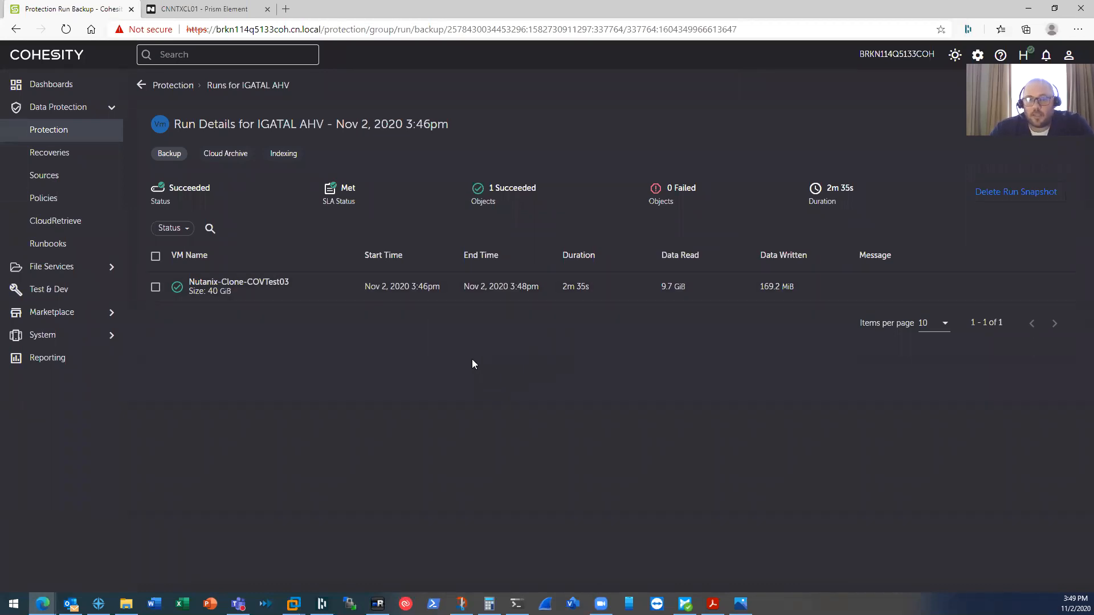
- Check Prism Element's task list for the cohesity-bkp volume group create and delete tasks
click(197, 10)
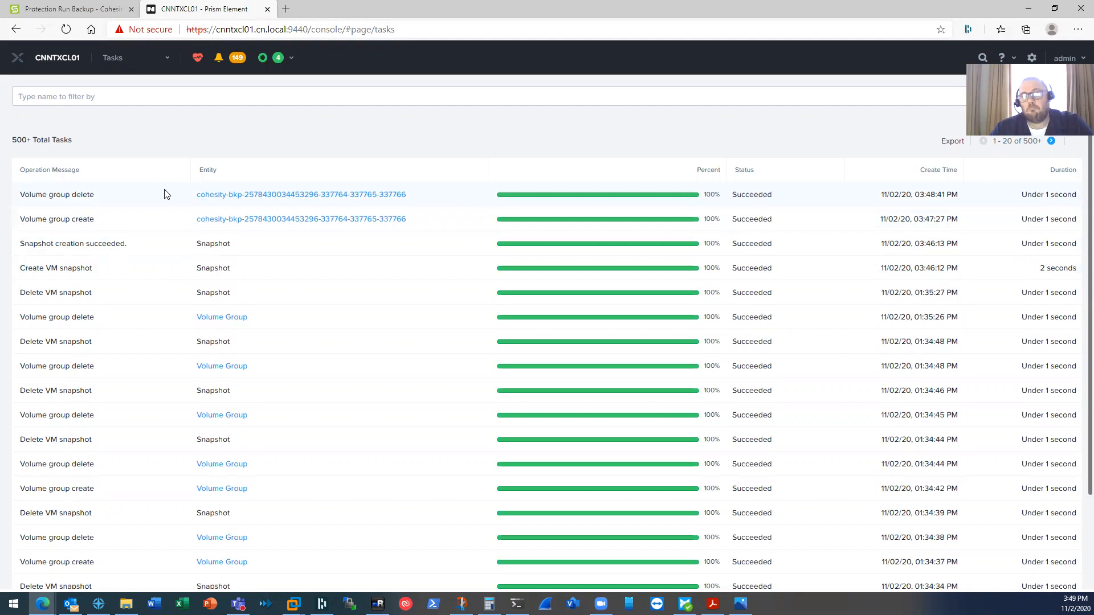
- Recheck the VM's backup activity log, then start a new recovery from the Recoveries page
click(69, 12)
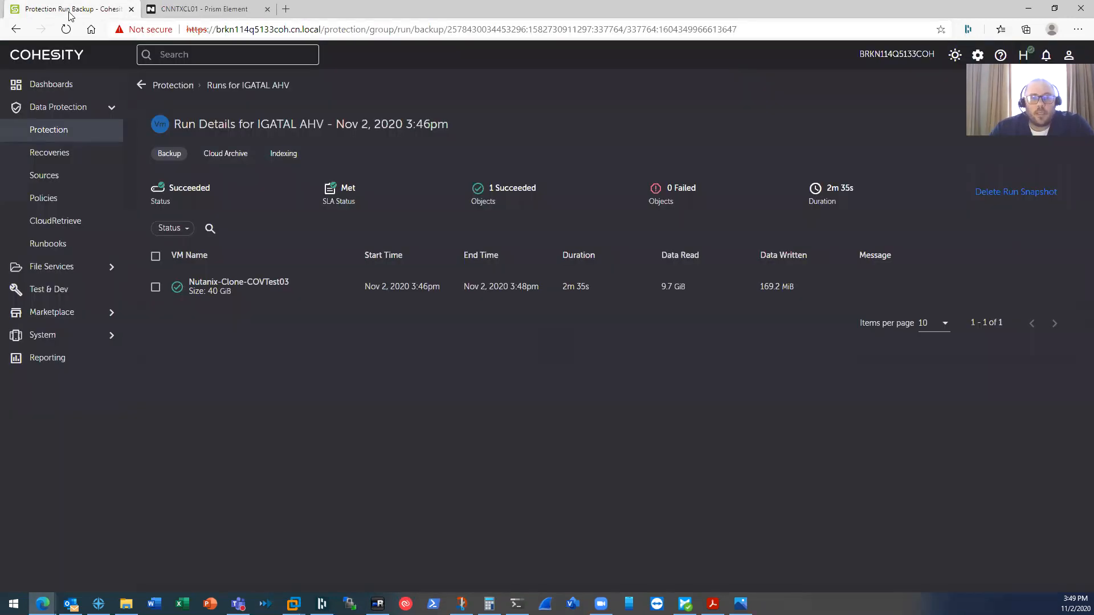
click(258, 285)
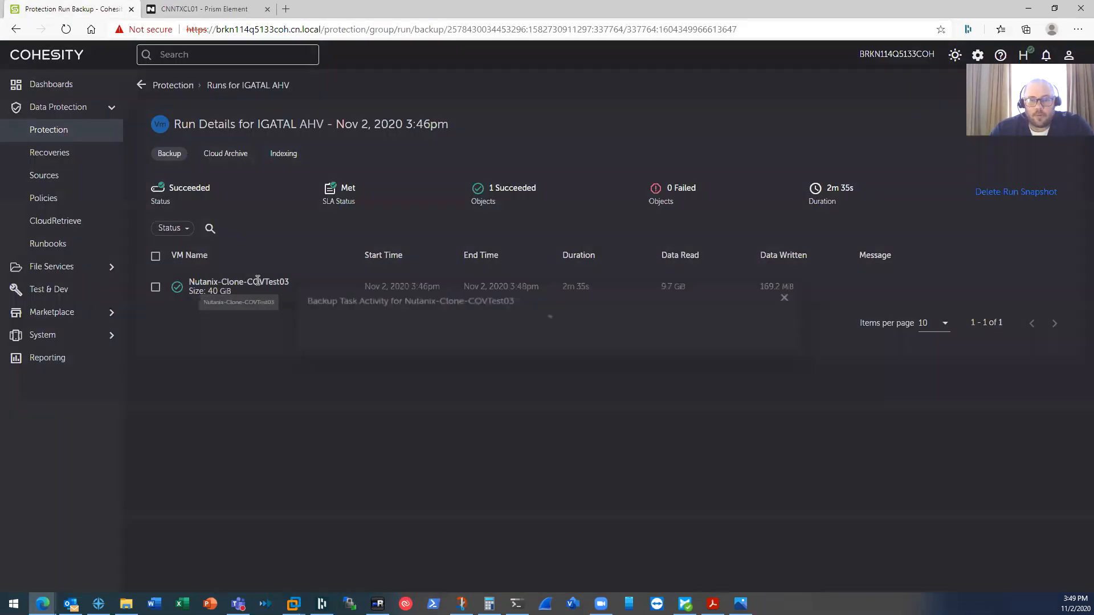
scroll(289, 344, down, 1)
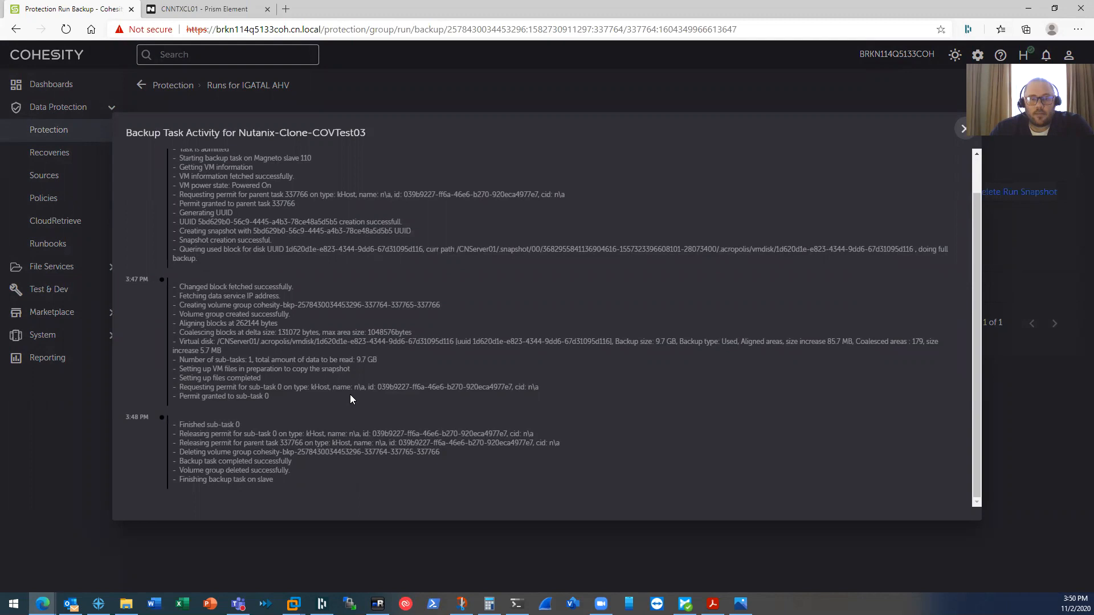
scroll(351, 395, up, 1)
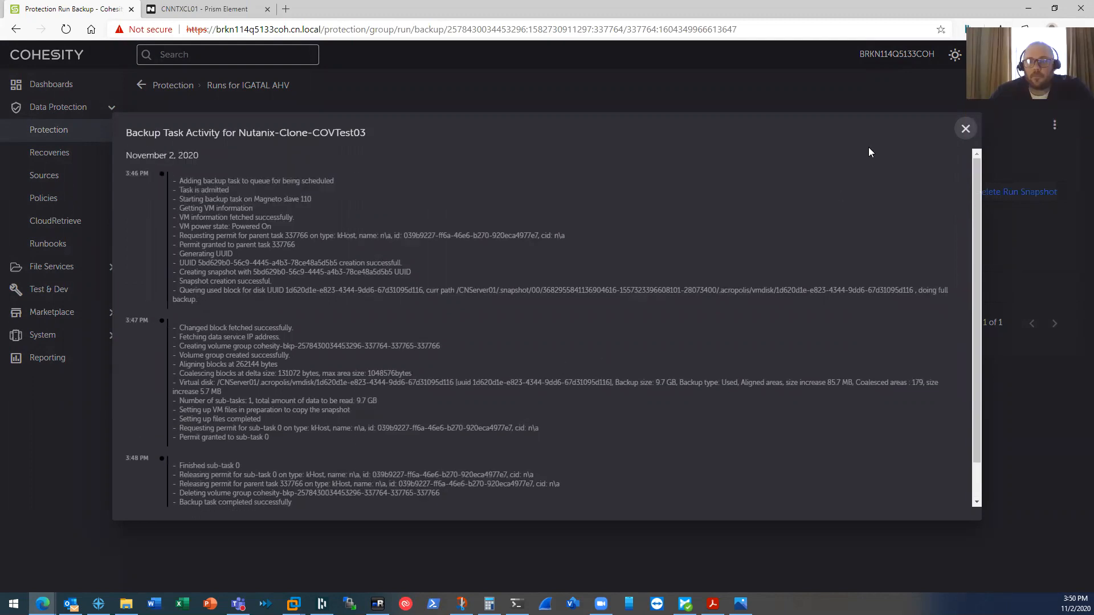
click(964, 129)
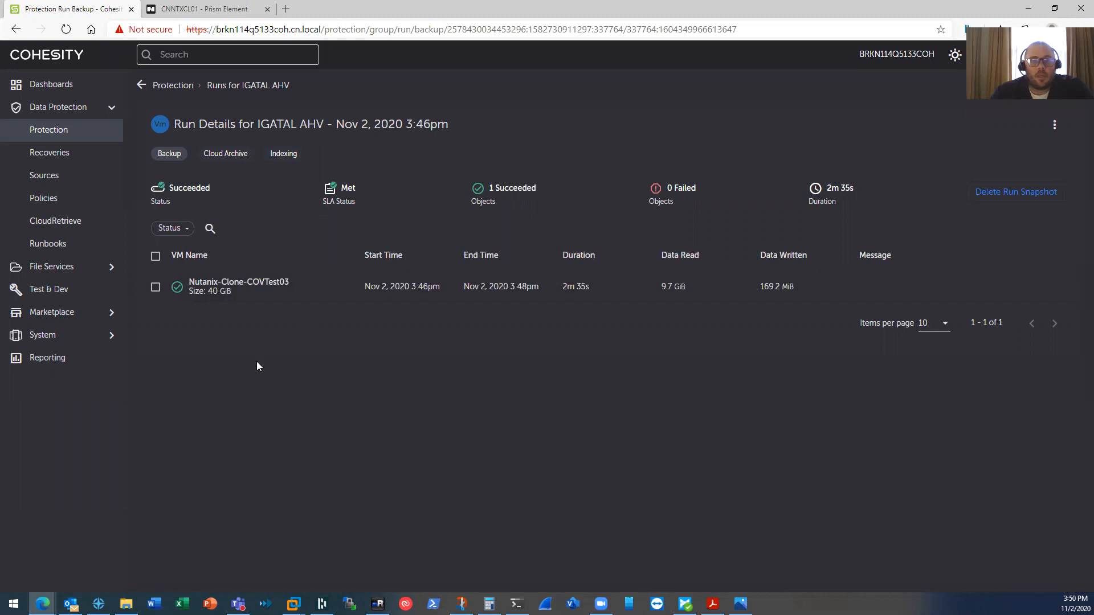
click(51, 156)
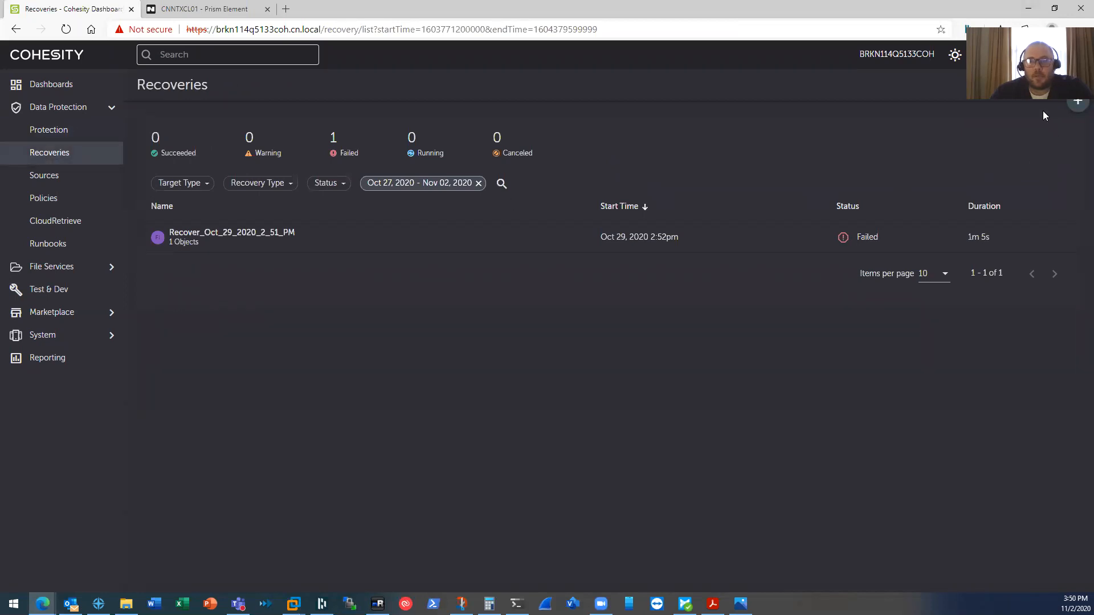
click(1077, 101)
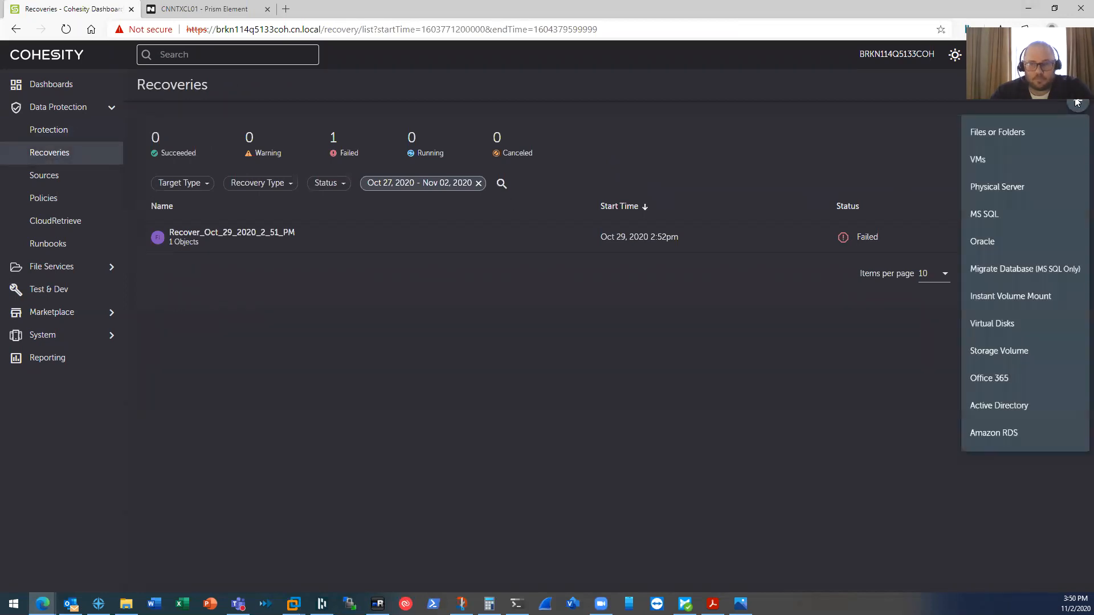
- Search VMs for '*clone*' and select Nutanix-Clone-COVTest03 from IGATAL AHV for recovery
click(1018, 158)
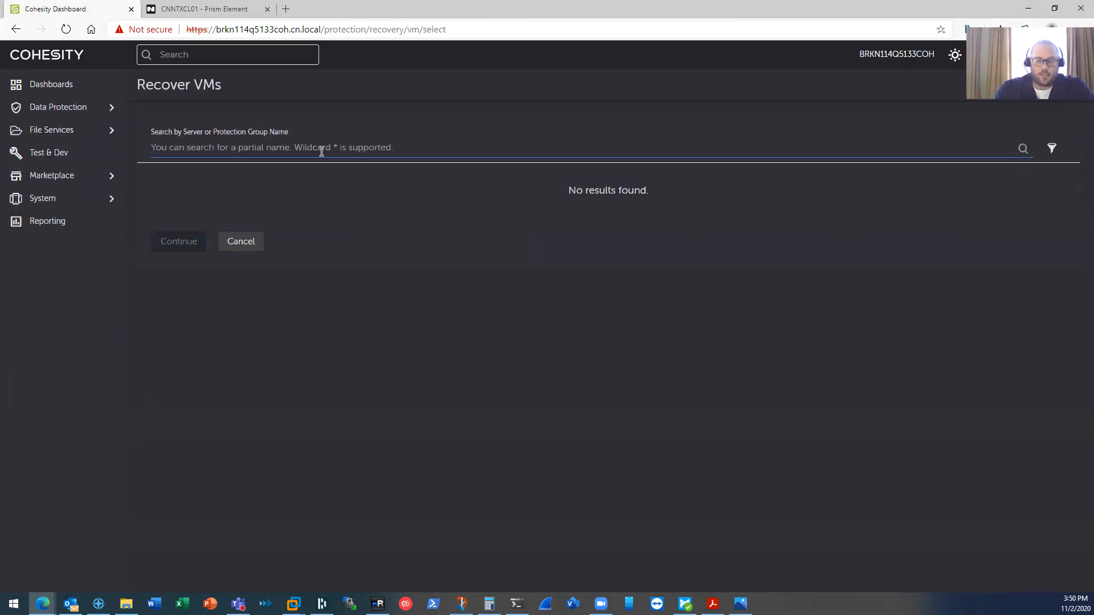
text(clone*)
key(Return)
text(*)
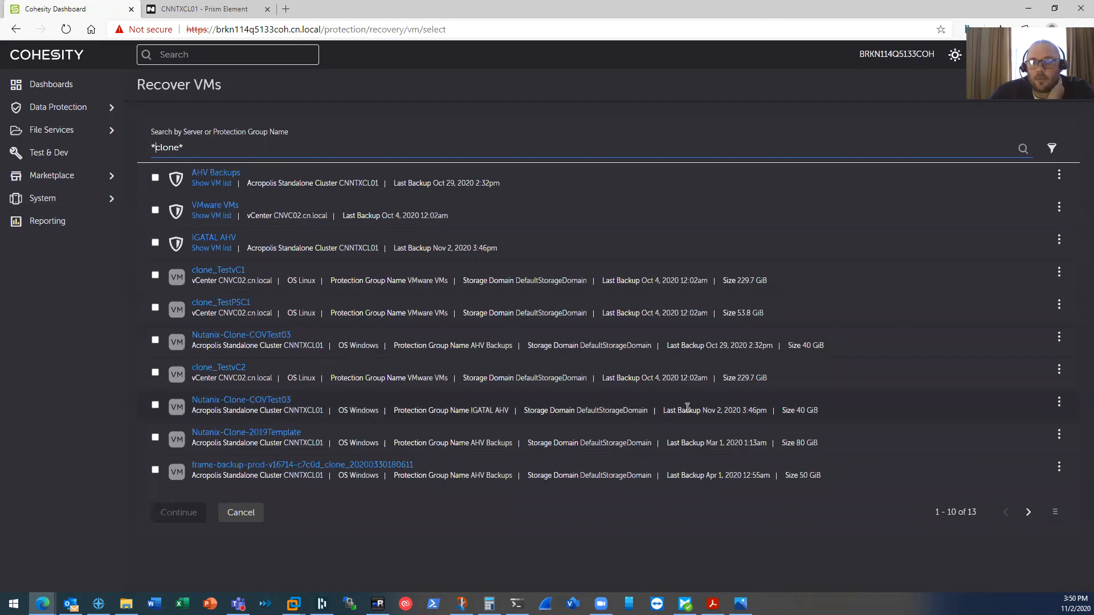
click(155, 406)
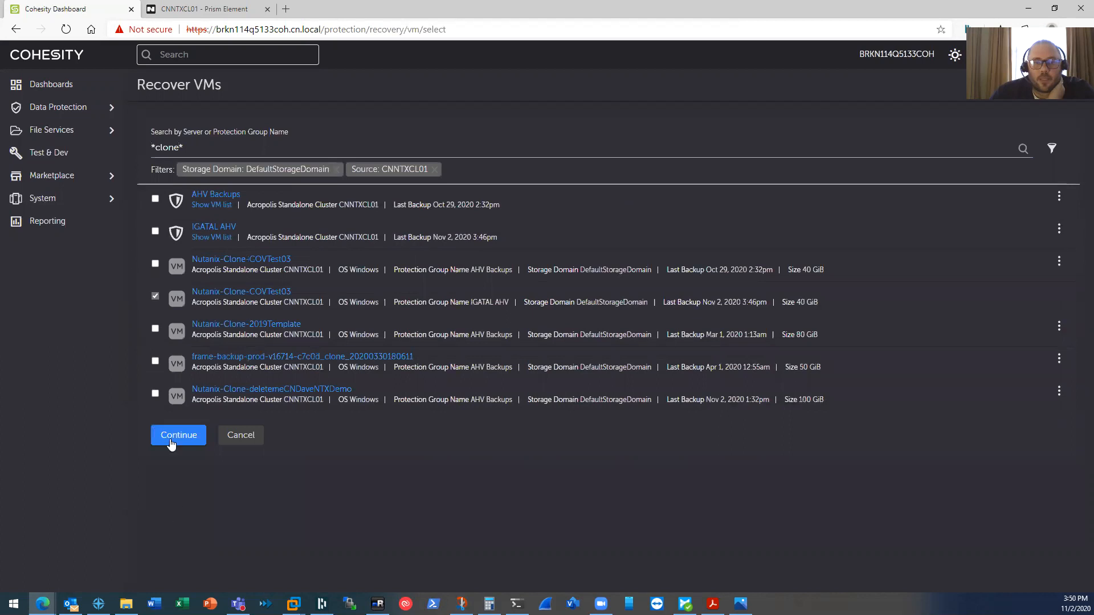
- Change the recovered VM name prefix from copy- to LATAGI-
click(173, 439)
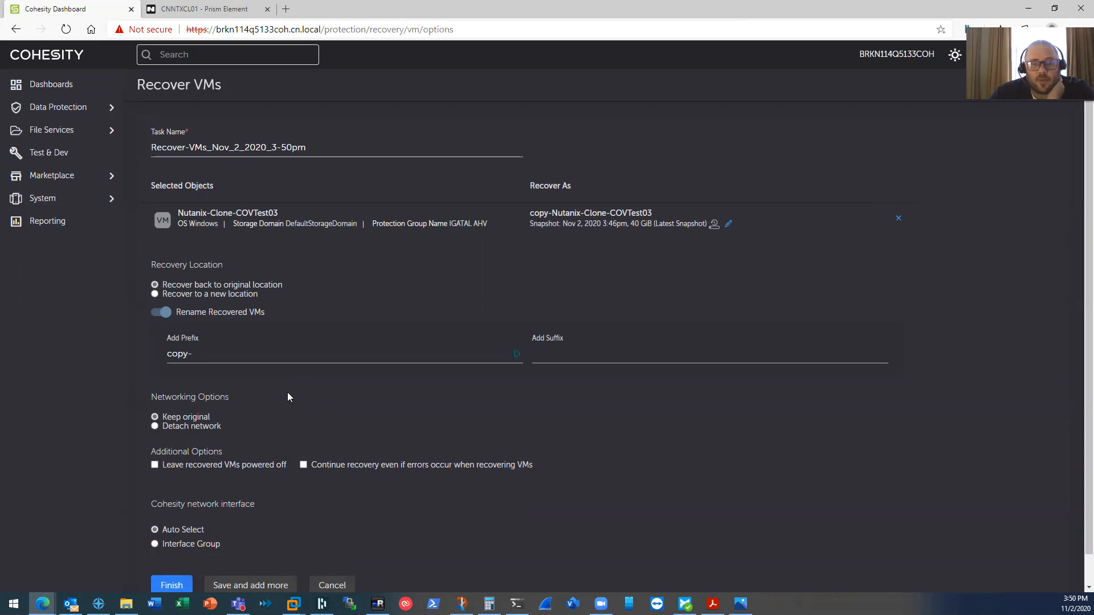
click(238, 356)
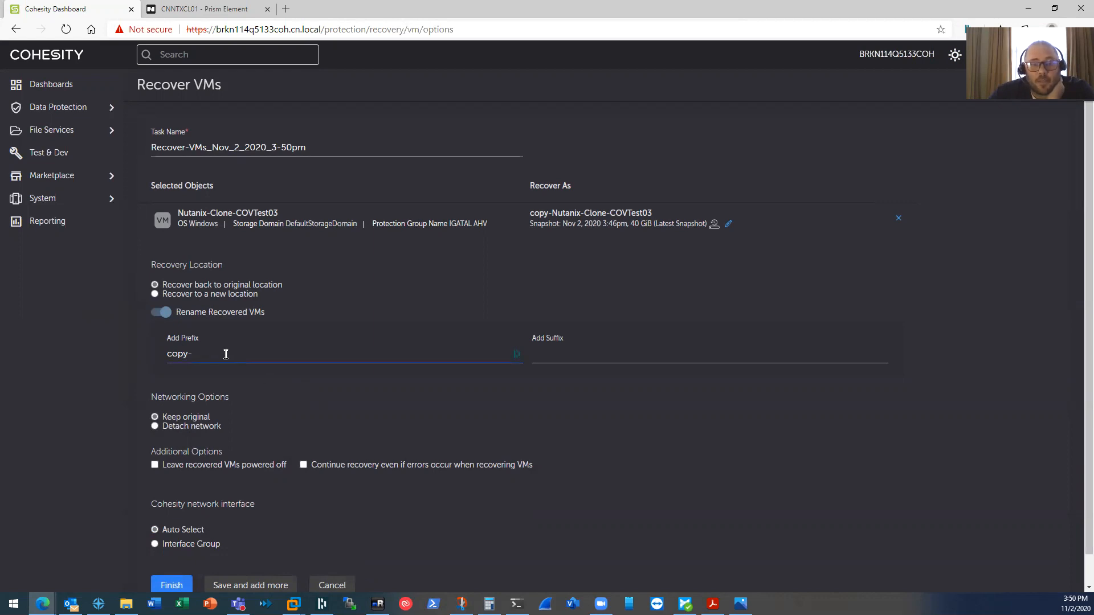
click(190, 354)
double_click(168, 355)
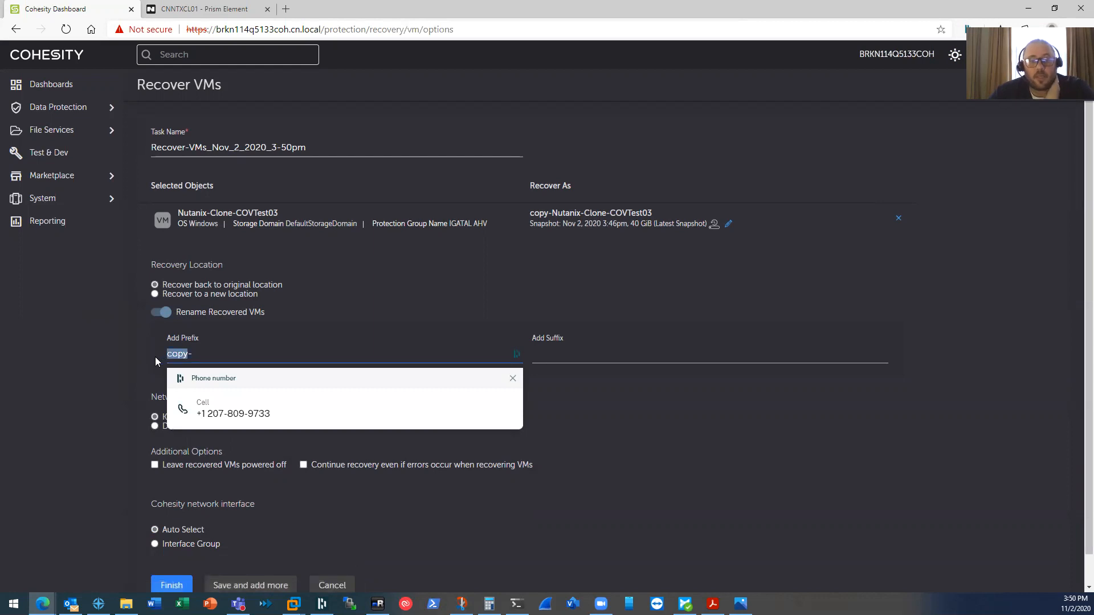
text(GITA)
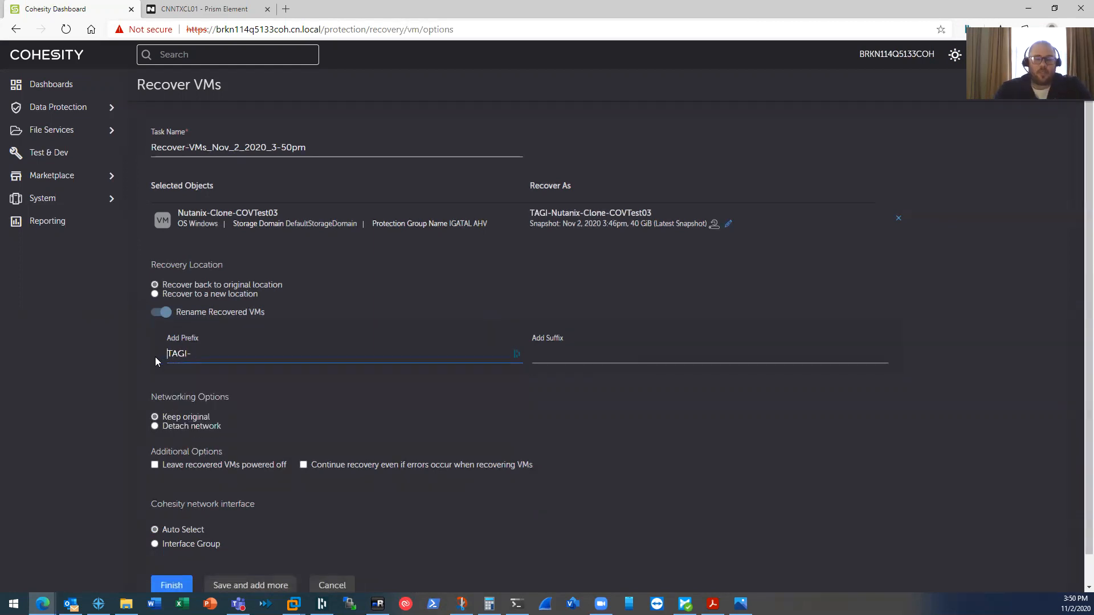
key(Delete)
key(Delete)
key(Delete)
key(Delete)
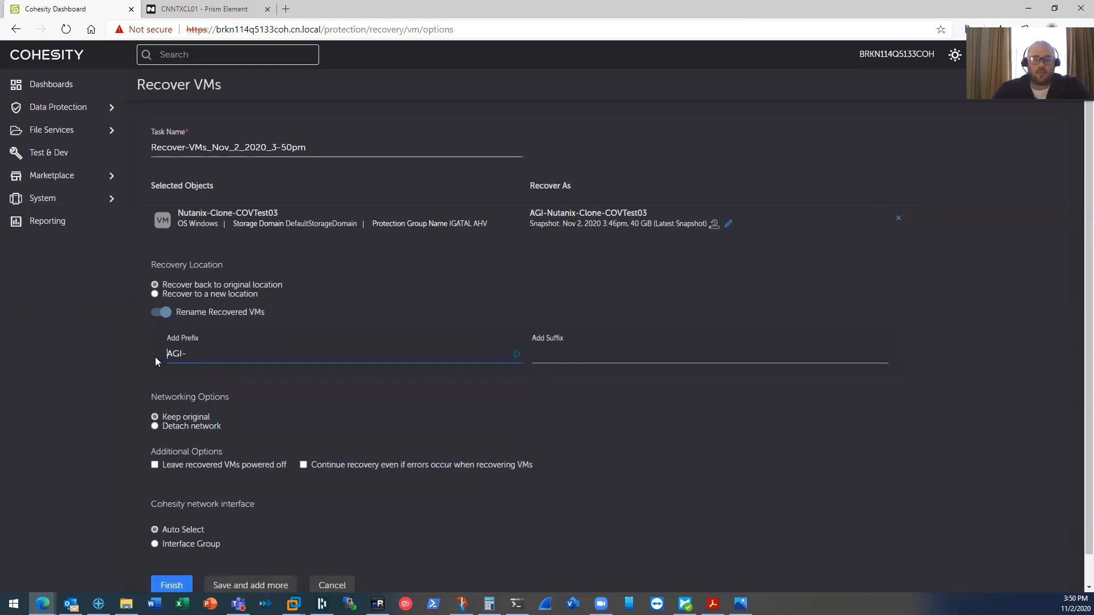
text(IGATAL)
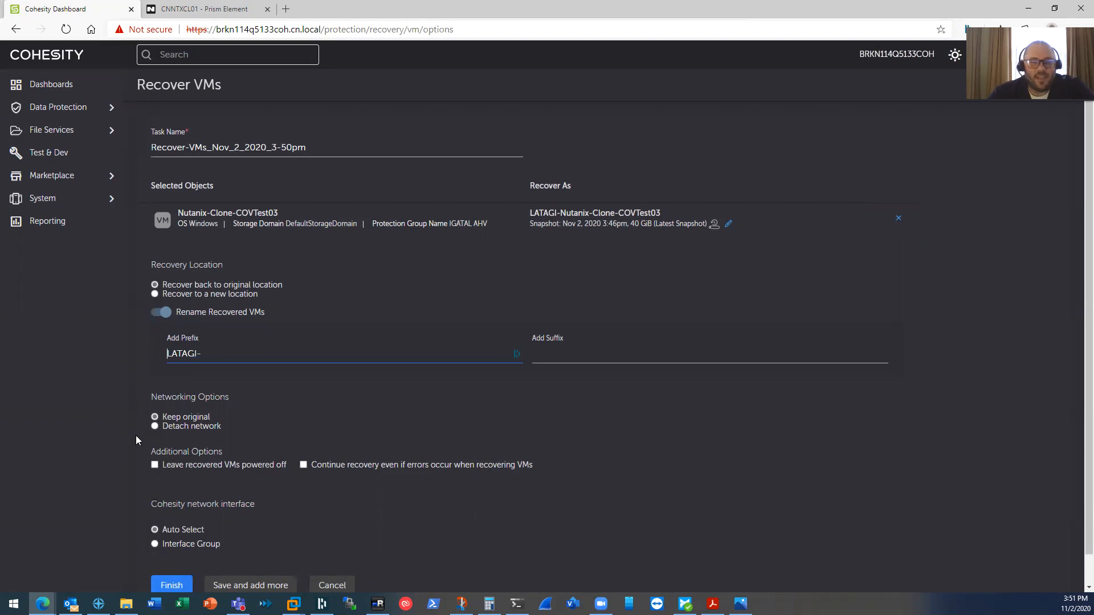
- Detach the recovered VM's network, leave it powered off, and check its recovery points
click(155, 426)
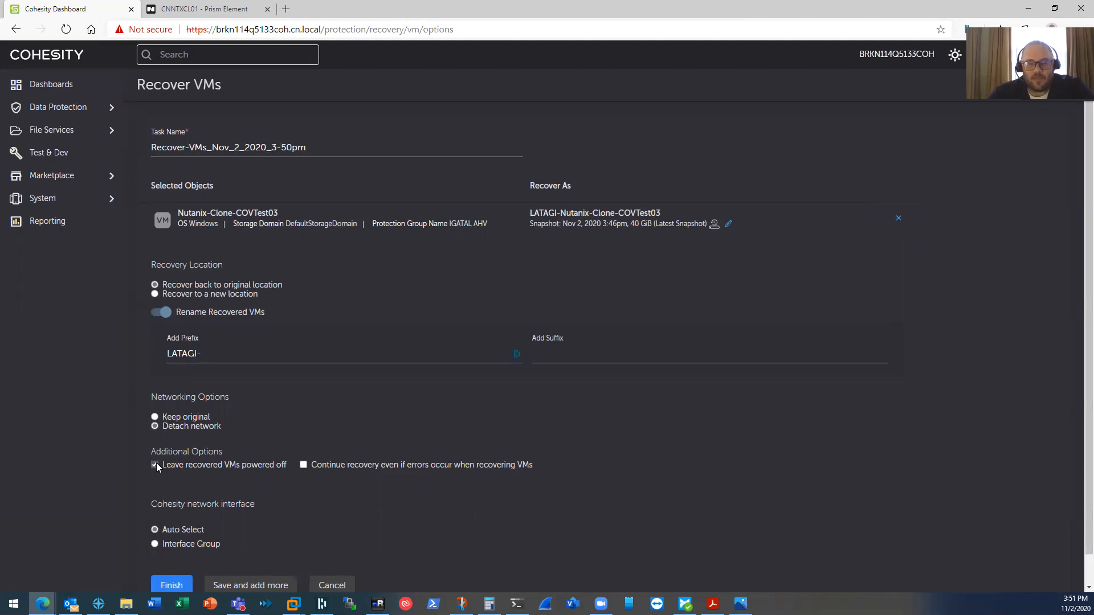
scroll(139, 470, down, 1)
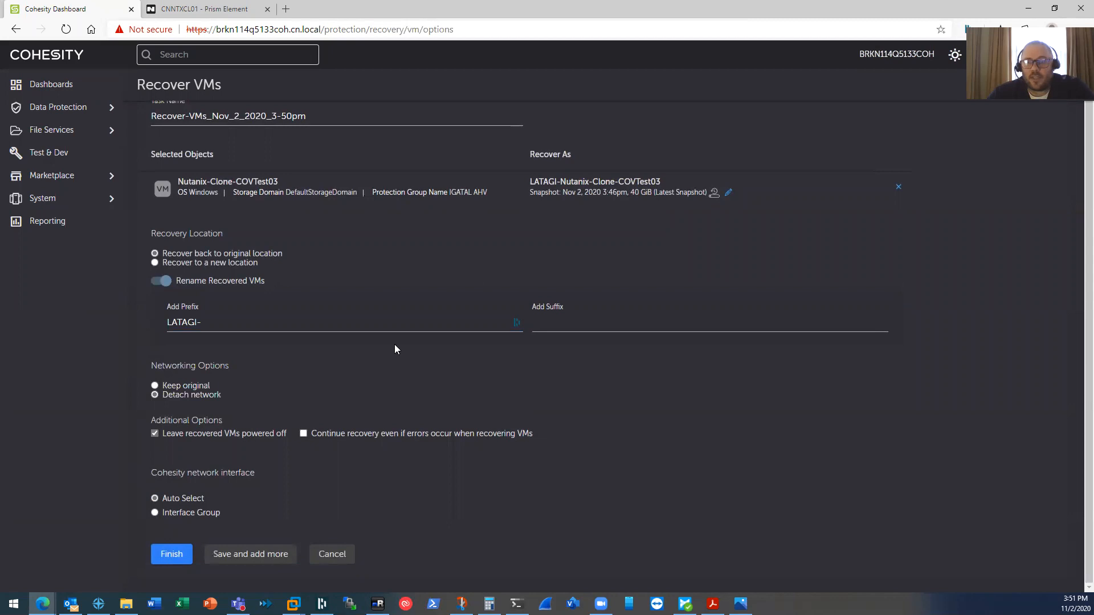
click(728, 194)
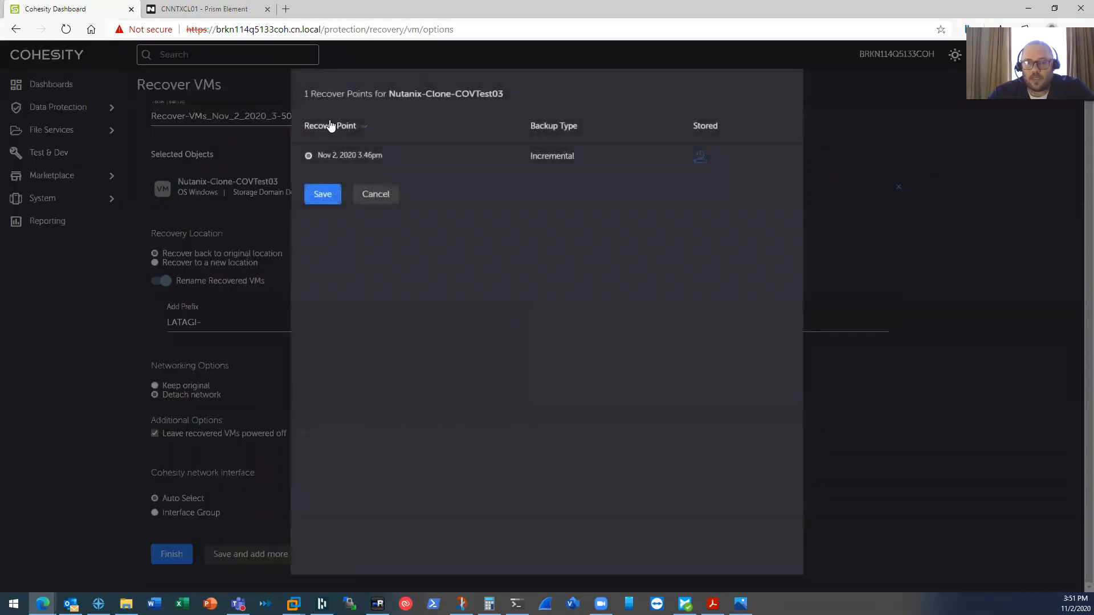
click(381, 196)
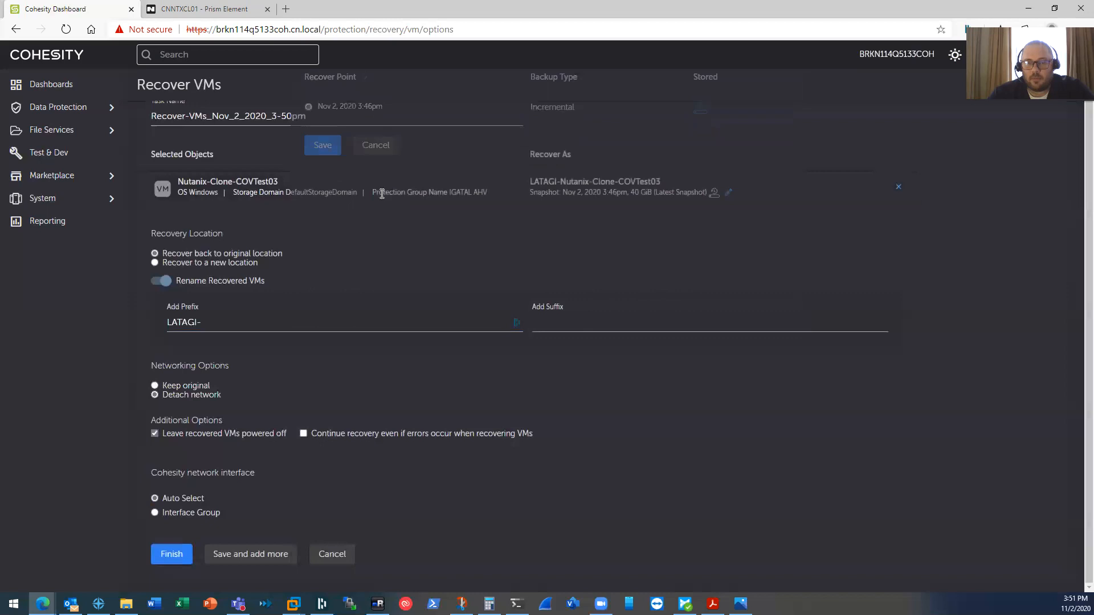
- Submit the recovery restoring LATAGI-Nutanix-Clone-COVTest03 and monitor it reaching 2%
click(172, 556)
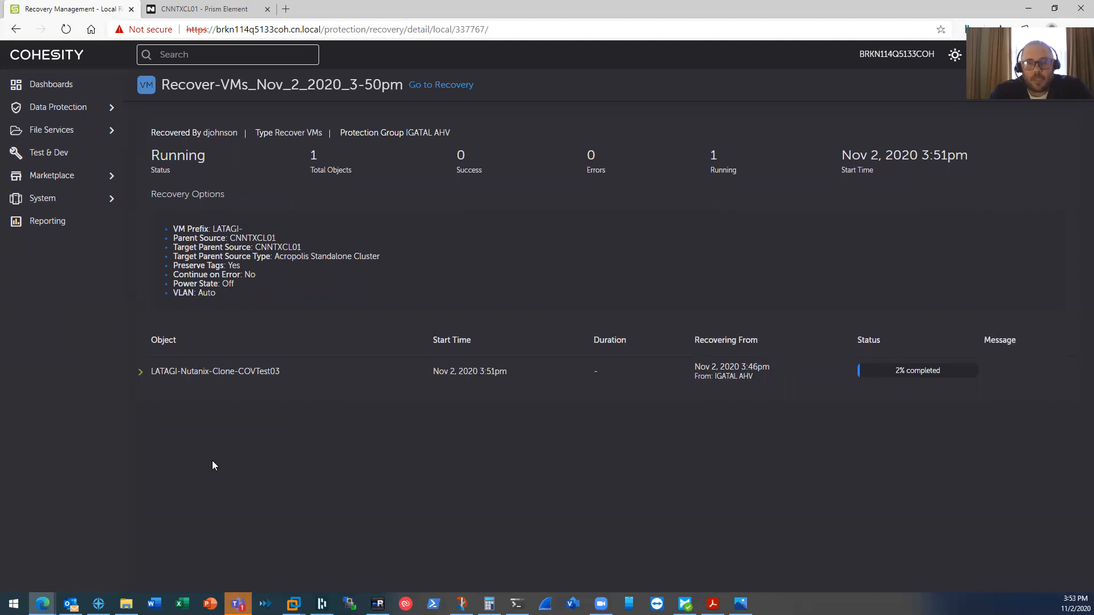
click(214, 8)
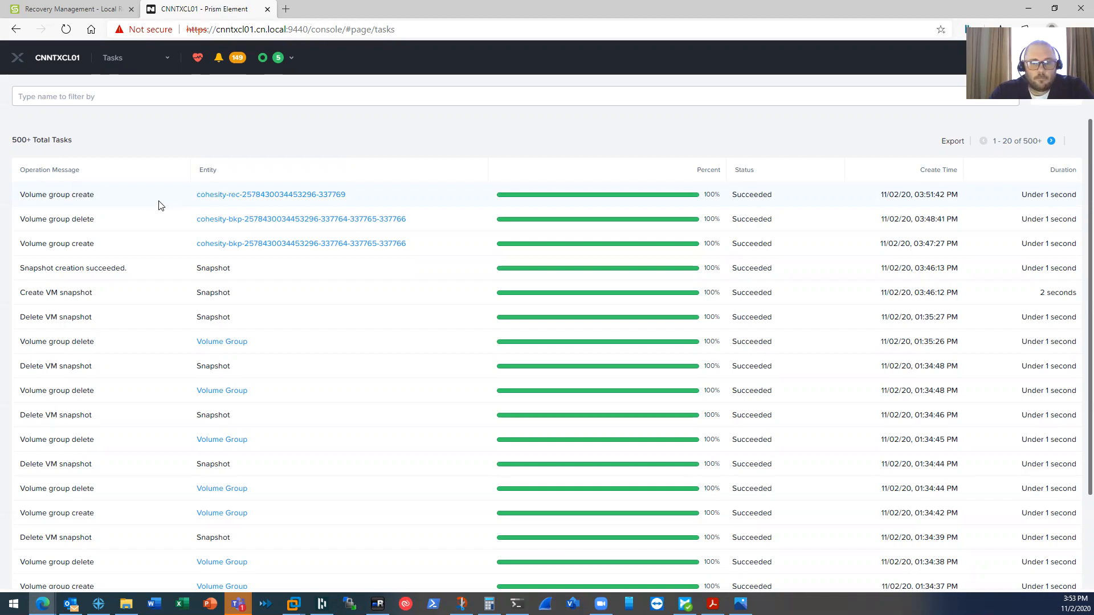
- After confirming the recovery volume group task in Prism Element, return to Cohesity's recovery details
click(76, 10)
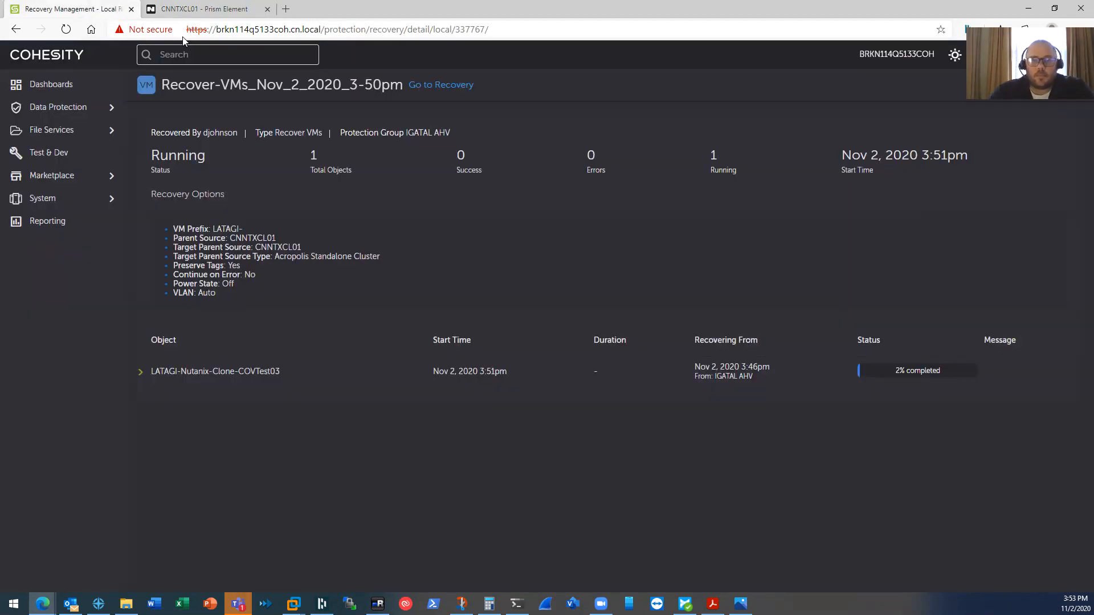
- From Data Protection > Recoveries, start a new Files or Folders recovery
click(64, 109)
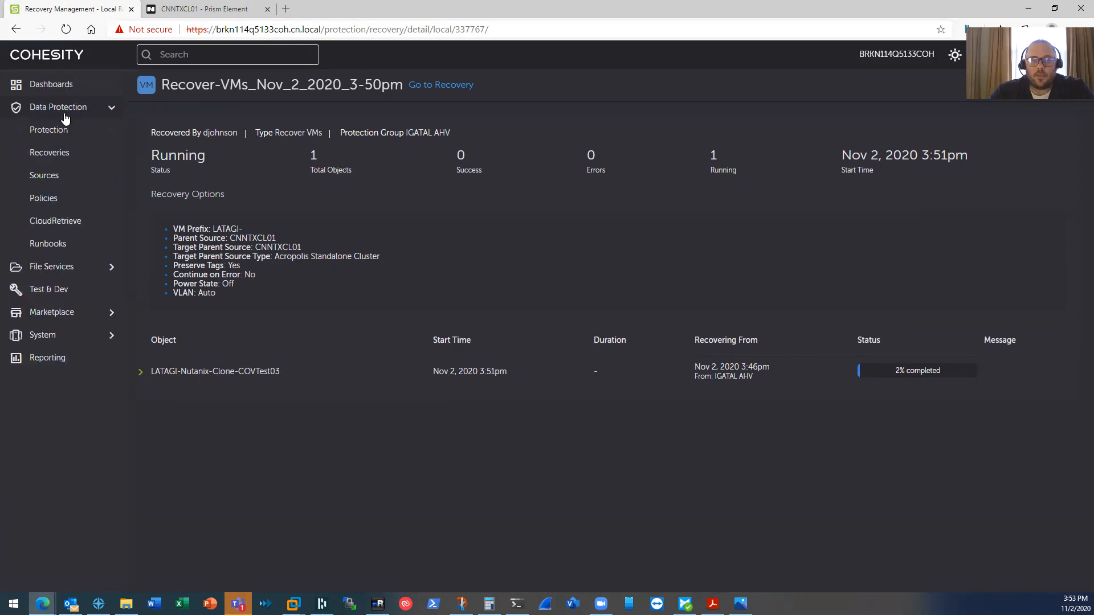
click(61, 154)
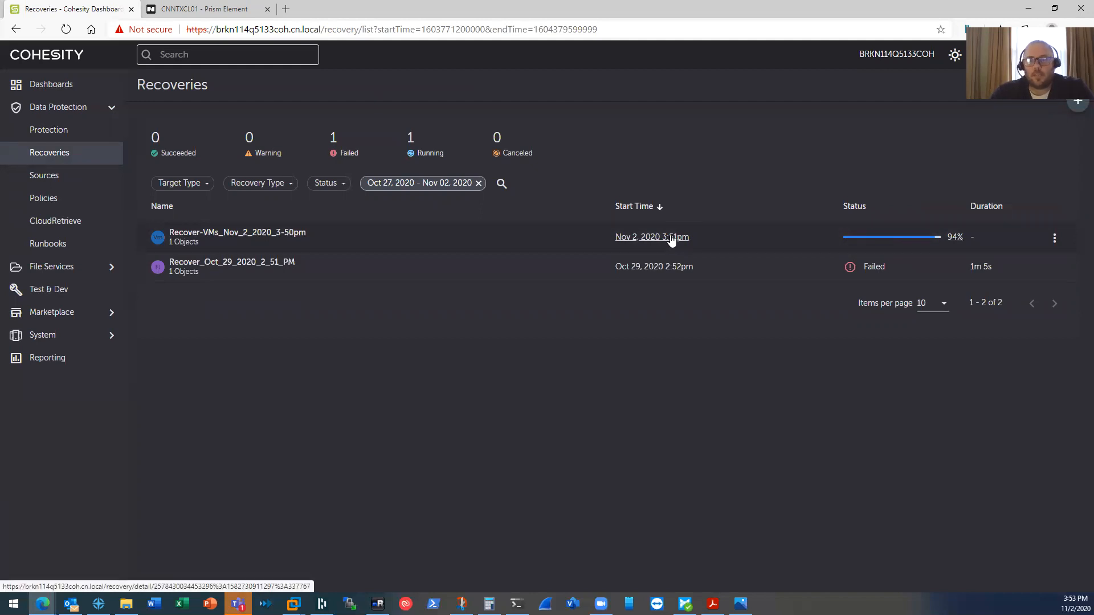
click(1078, 102)
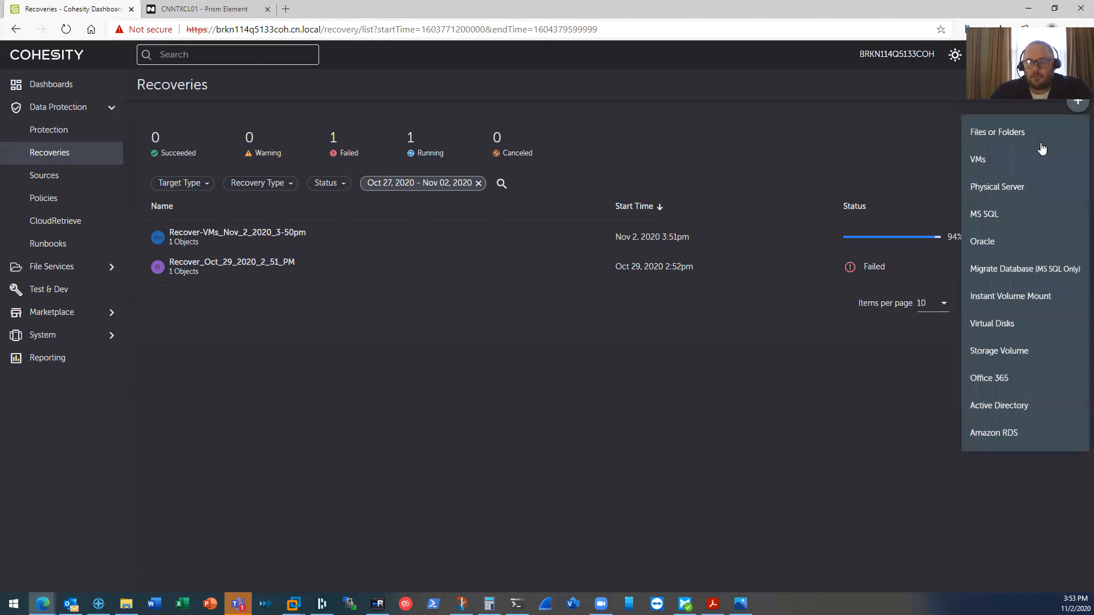
click(1014, 137)
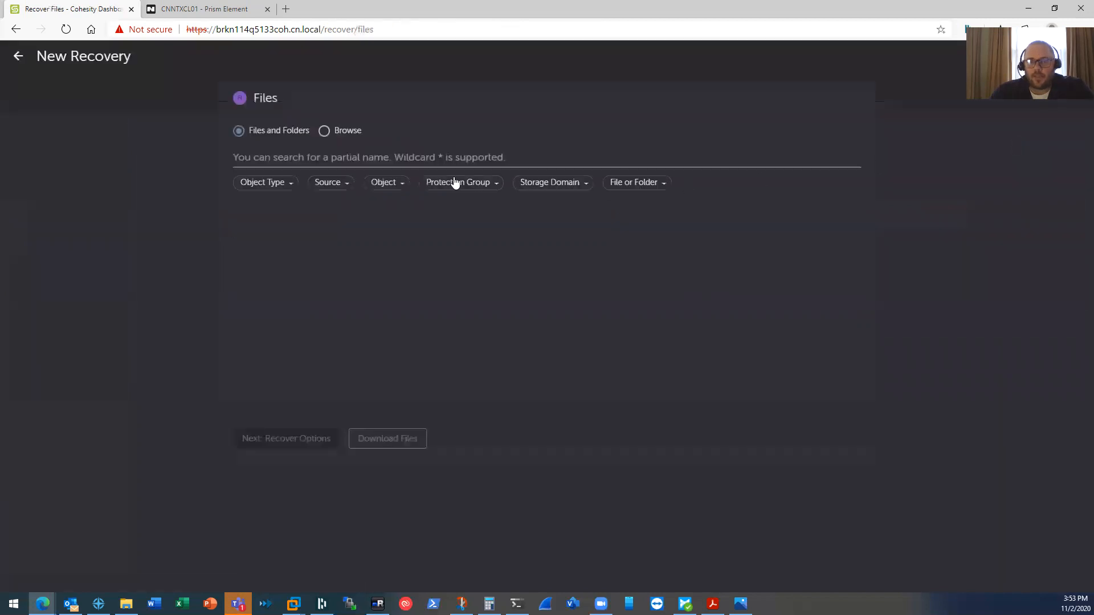
- Search for files matching IGATAL*, then clear the search after no results
click(302, 161)
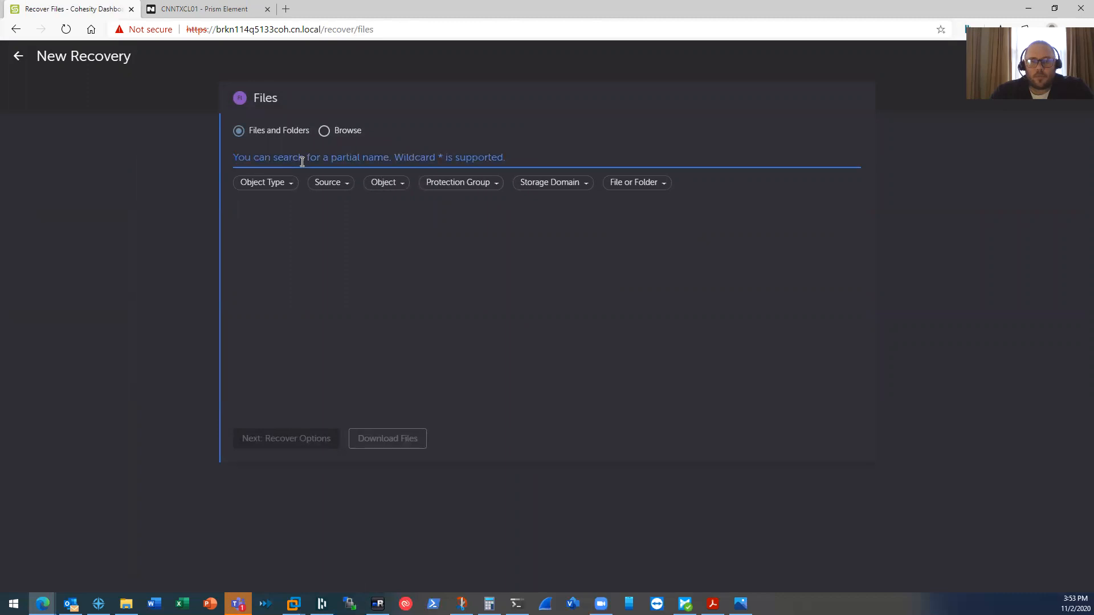
text(IGATAL)
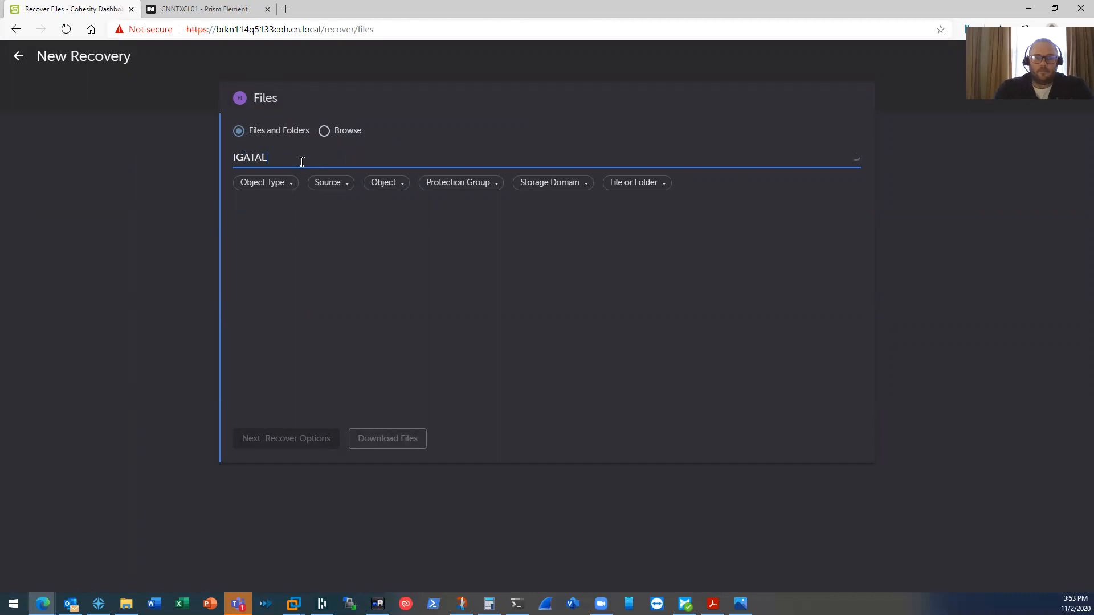
text(*)
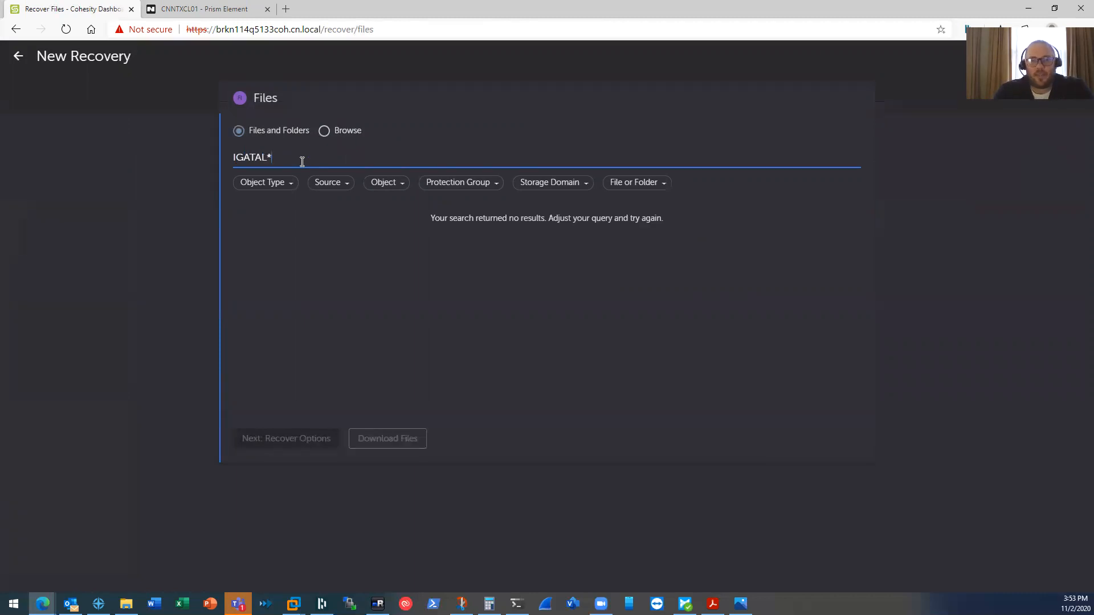
key(BackSpace)
key(BackSpace)
key(BackSpace)
key(BackSpace)
key(BackSpace)
key(BackSpace)
key(BackSpace)
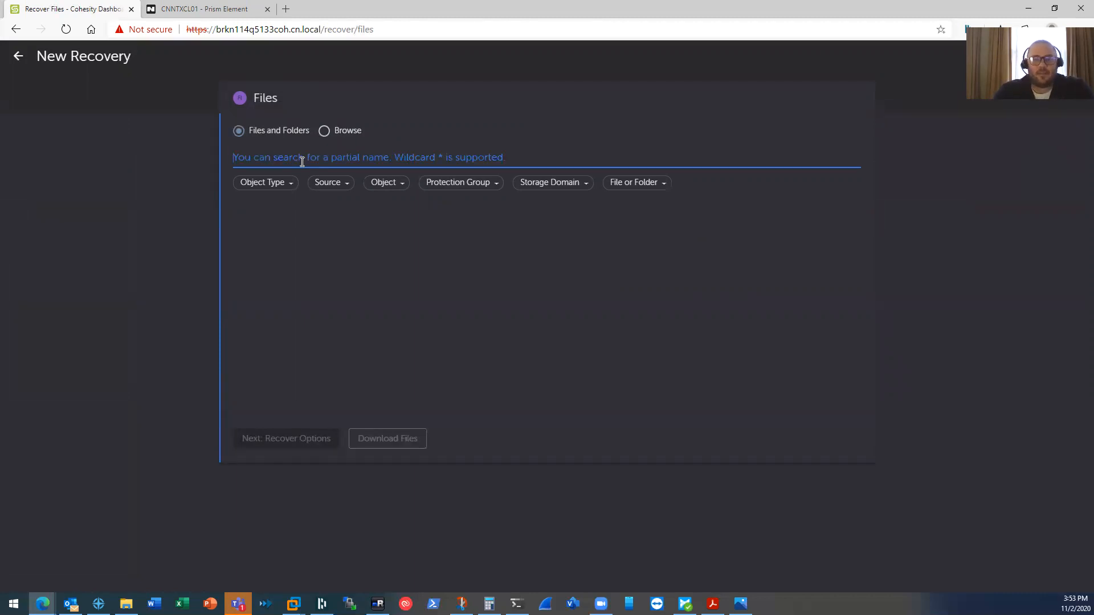
- In the CovTest01 session, minimize the Command Prompt and select the AHV File Recovery desktop file
mouse_move(379, 603)
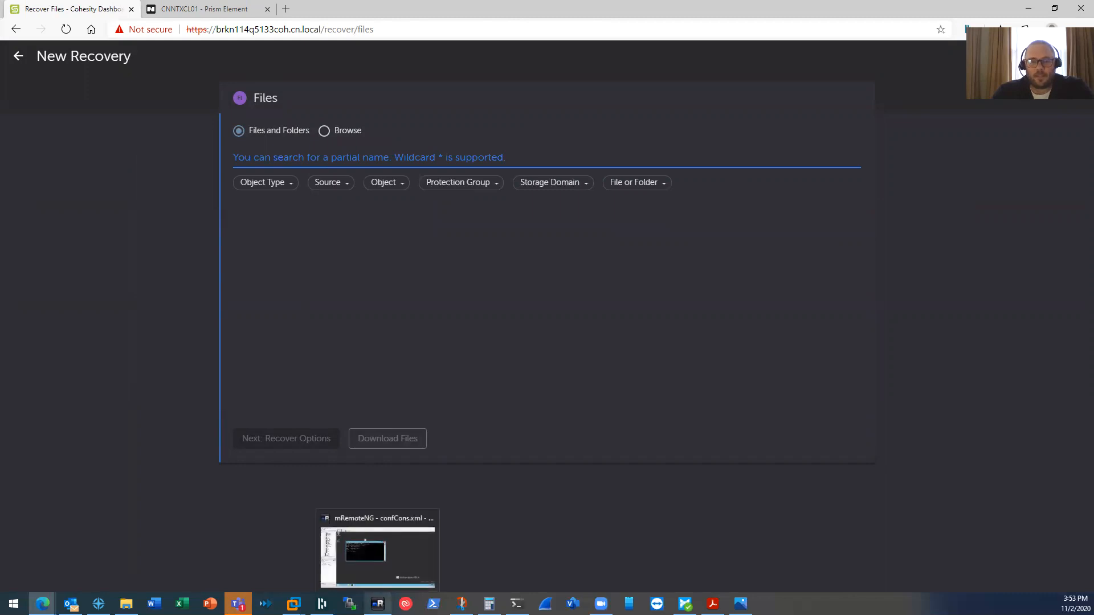
click(378, 547)
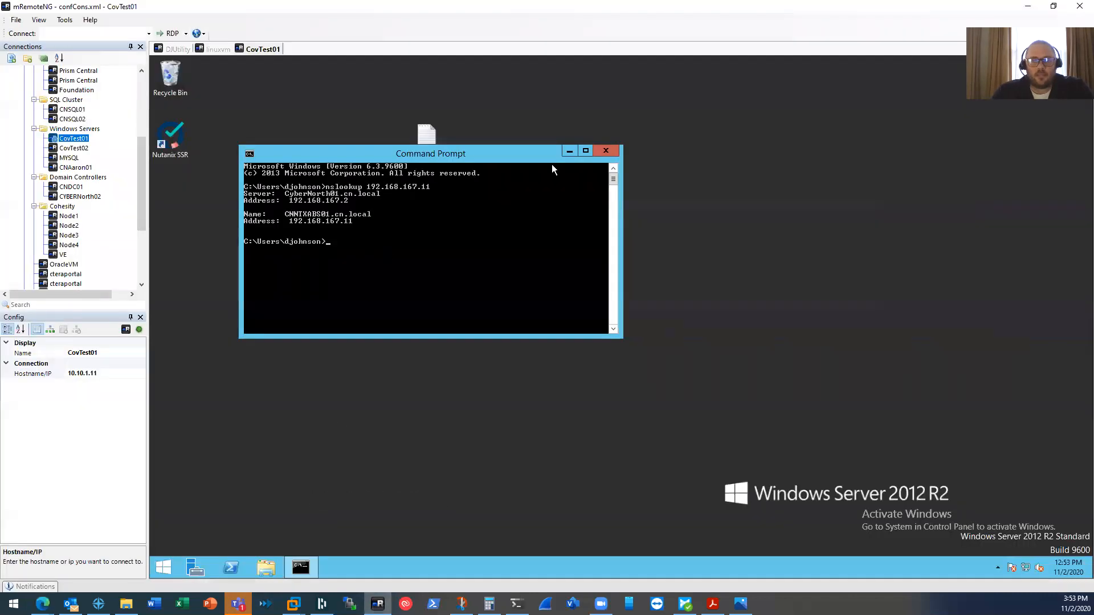
click(569, 152)
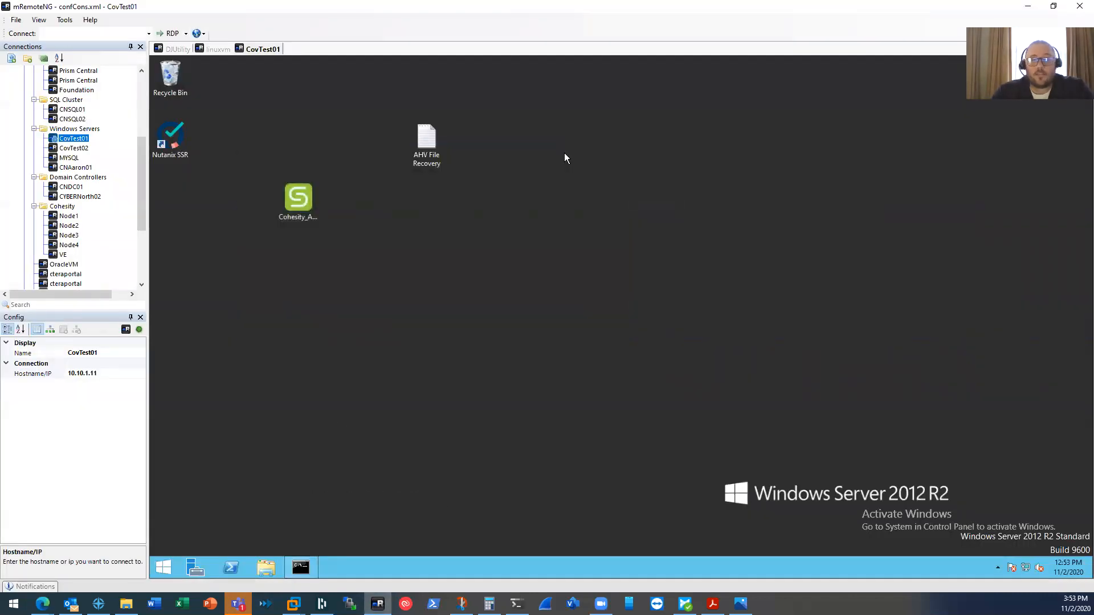
click(423, 147)
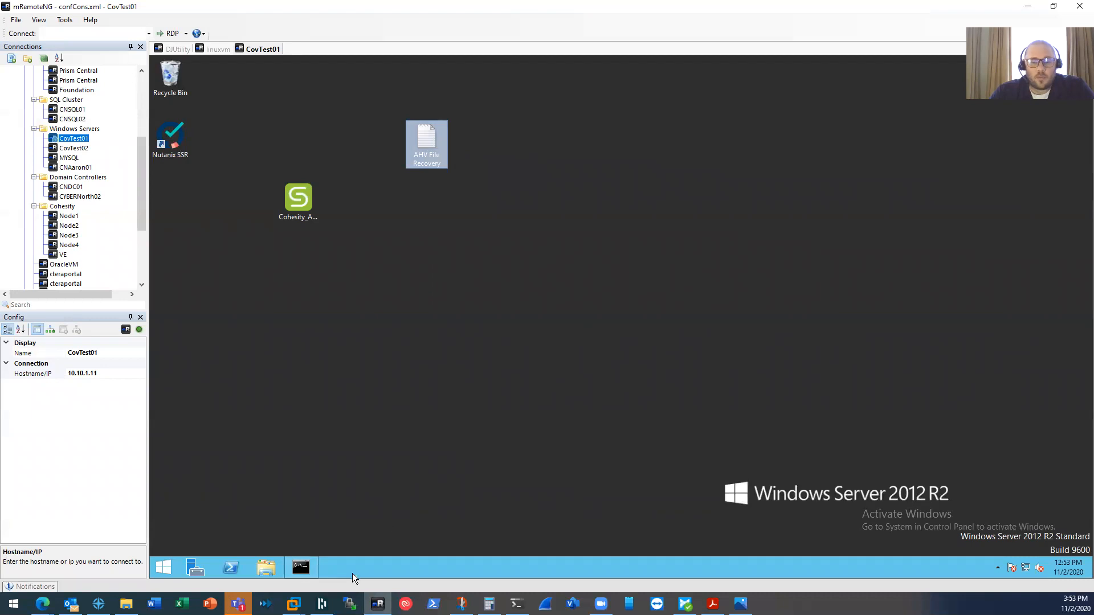
mouse_move(42, 603)
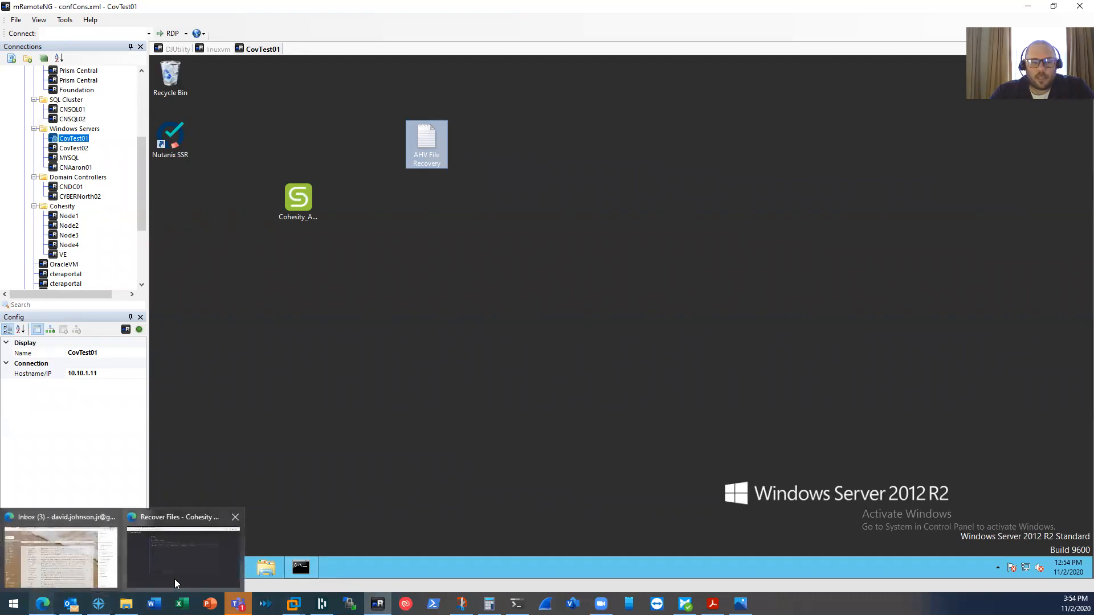
click(174, 579)
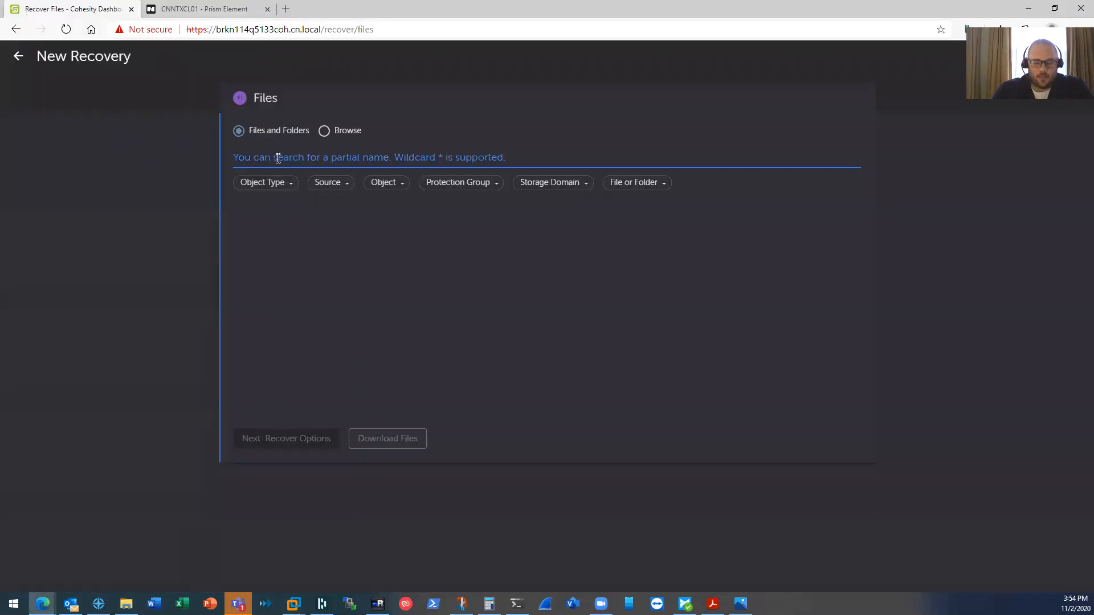
- Search 'AHV File', select the first AHV File Recovery.txt result and continue to recovery options
text(AHV)
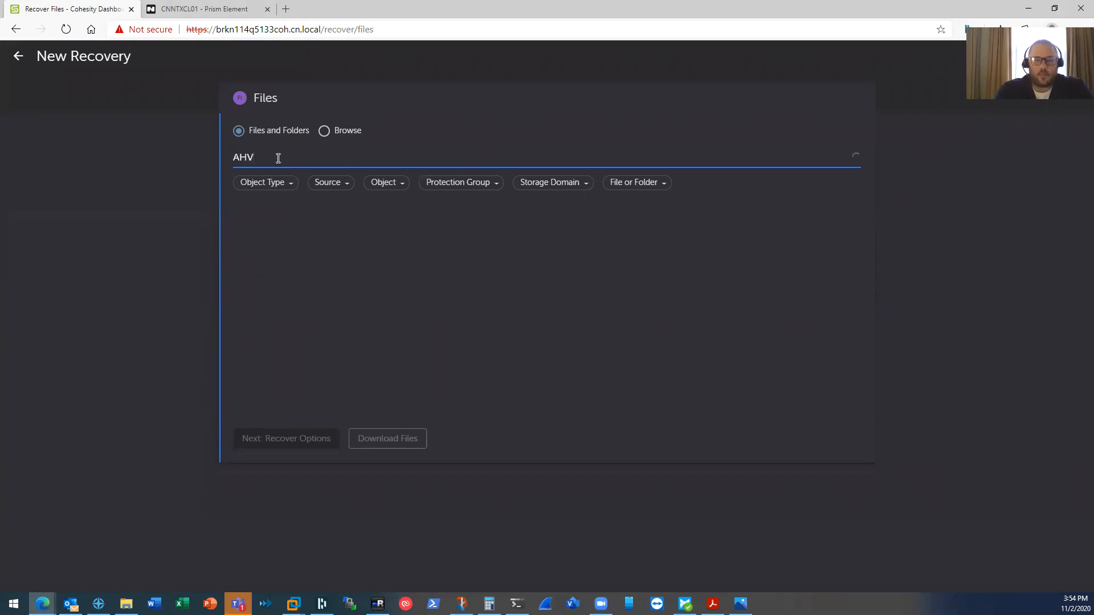
text( *)
key(BackSpace)
text(File)
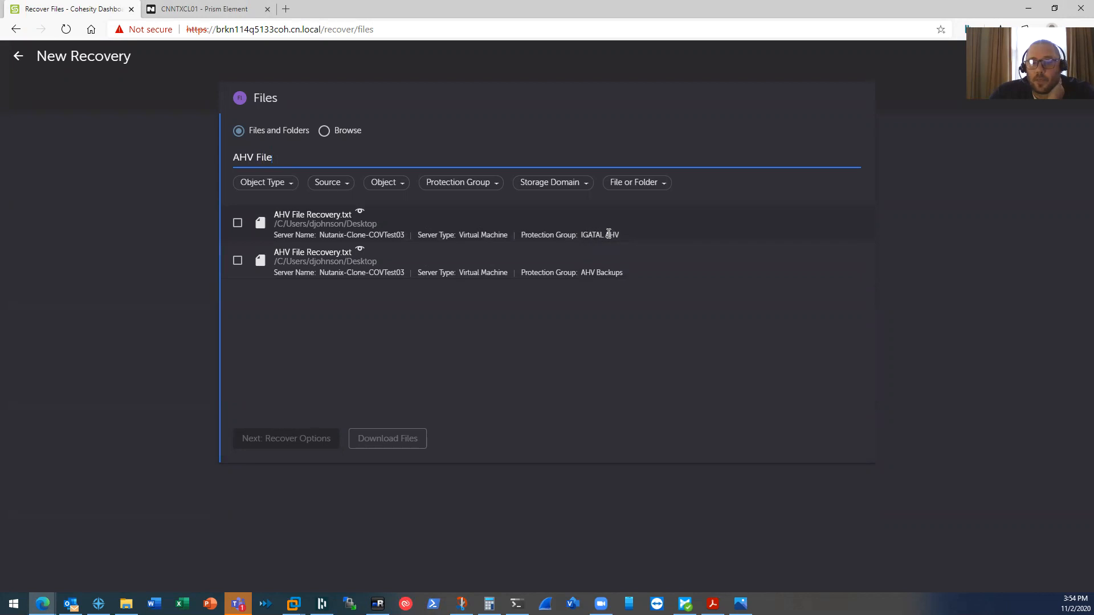
click(238, 224)
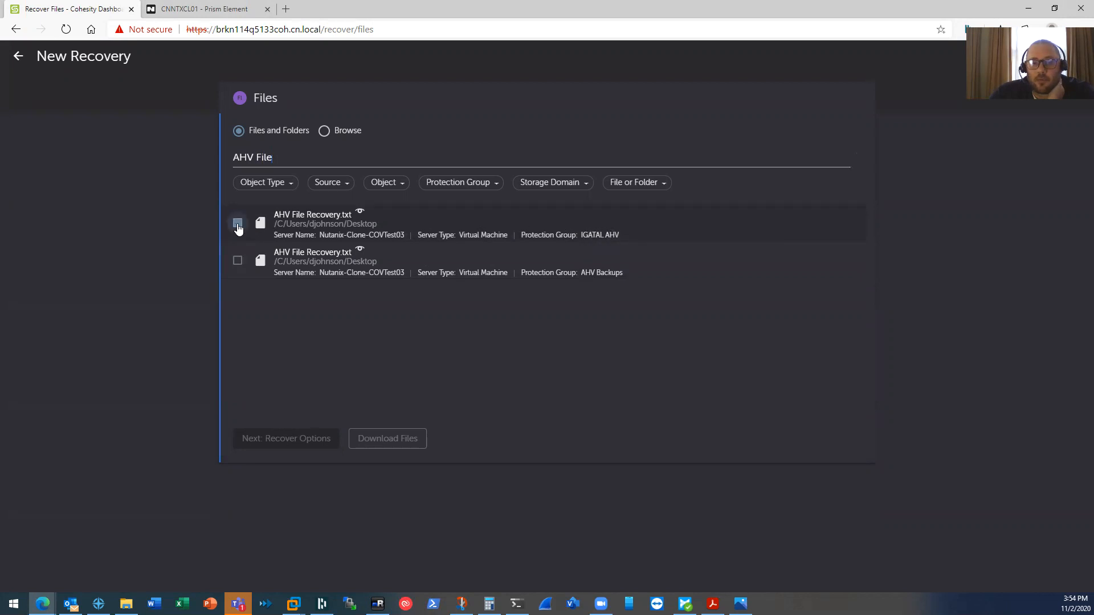
click(289, 481)
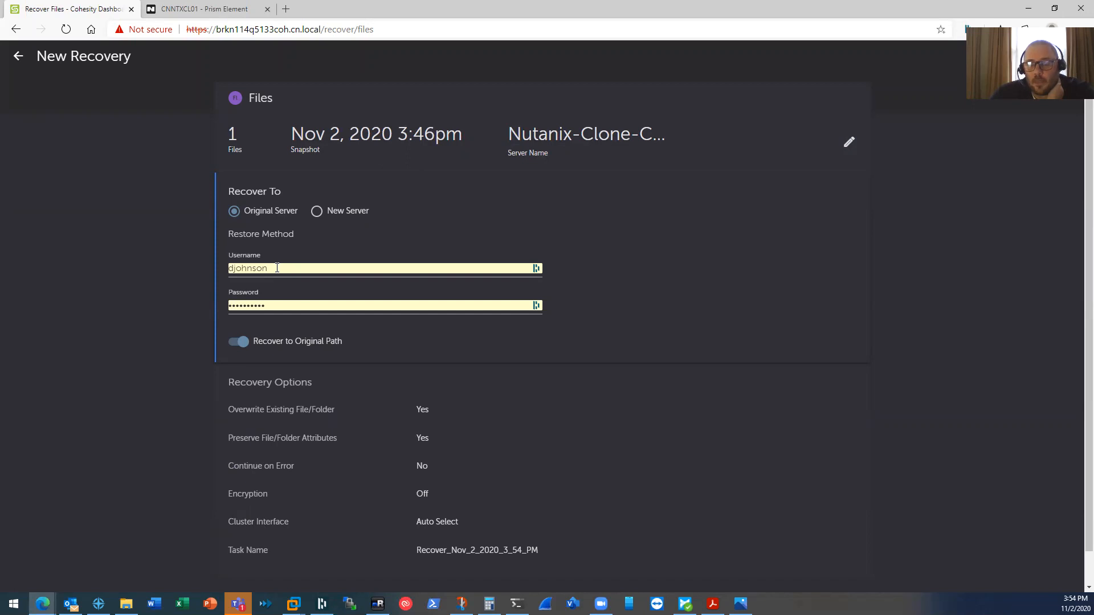
- Autofill the restore credentials, prefix the username with 'cn\' and re-enter the password
click(249, 266)
click(243, 319)
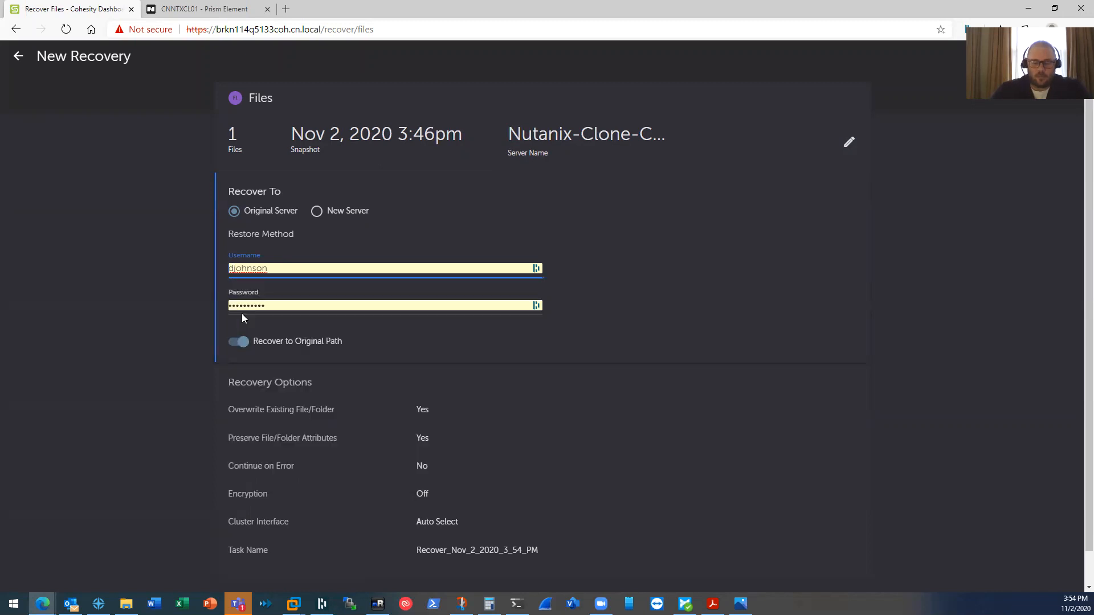
key(Home)
text(cn\)
key(Tab)
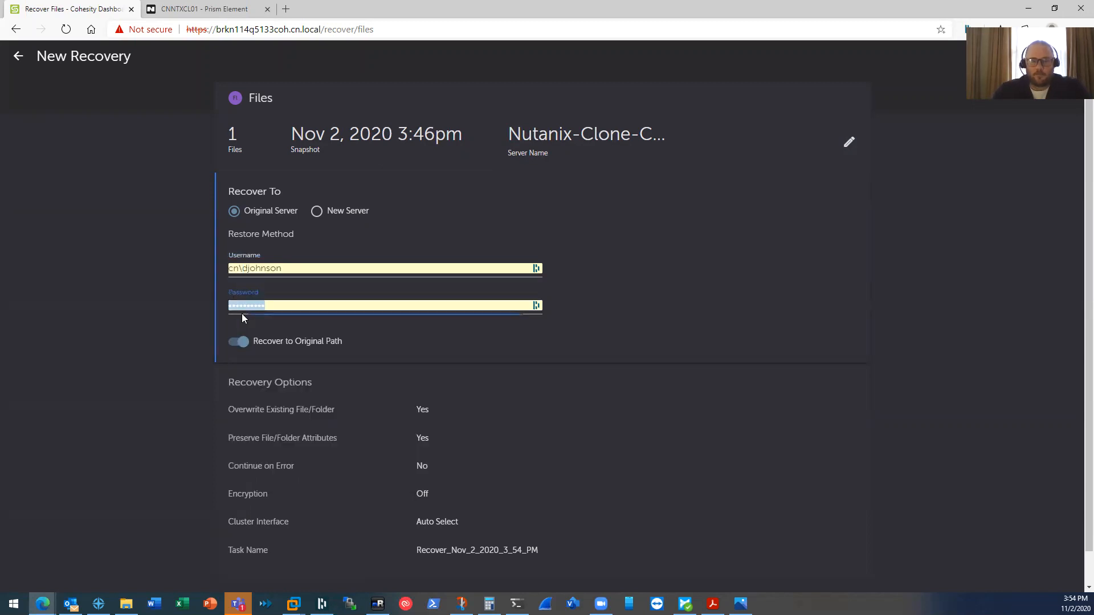
text(*)
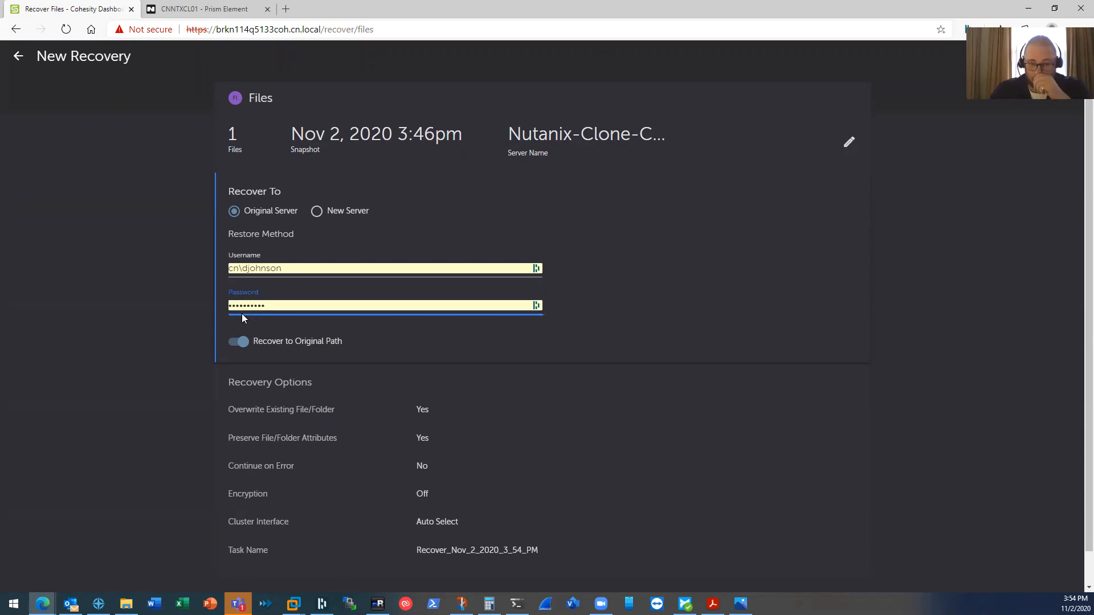
scroll(208, 334, down, 1)
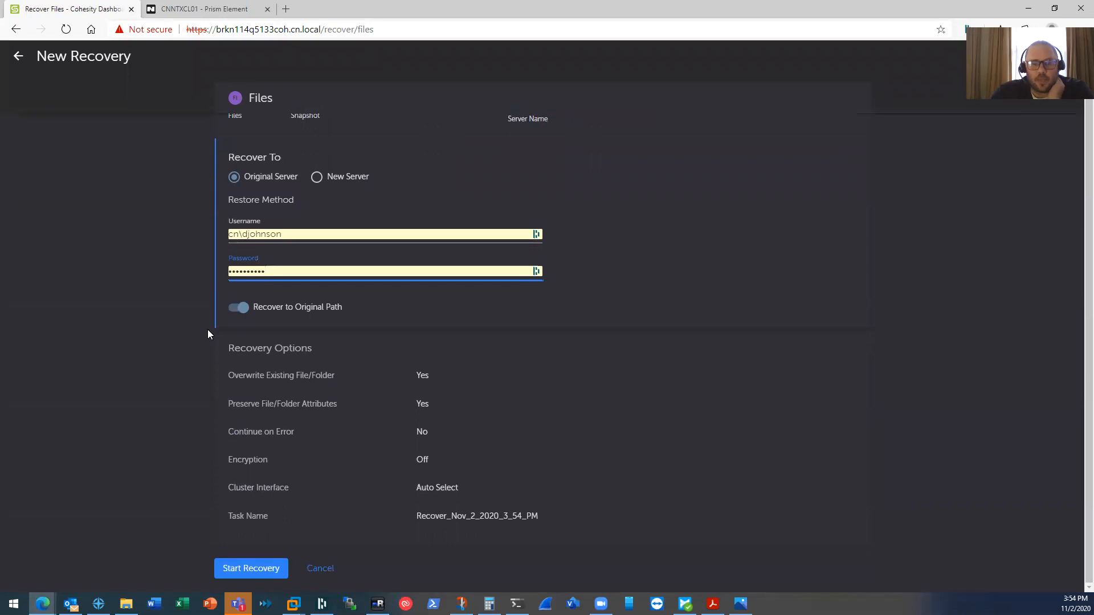
click(377, 604)
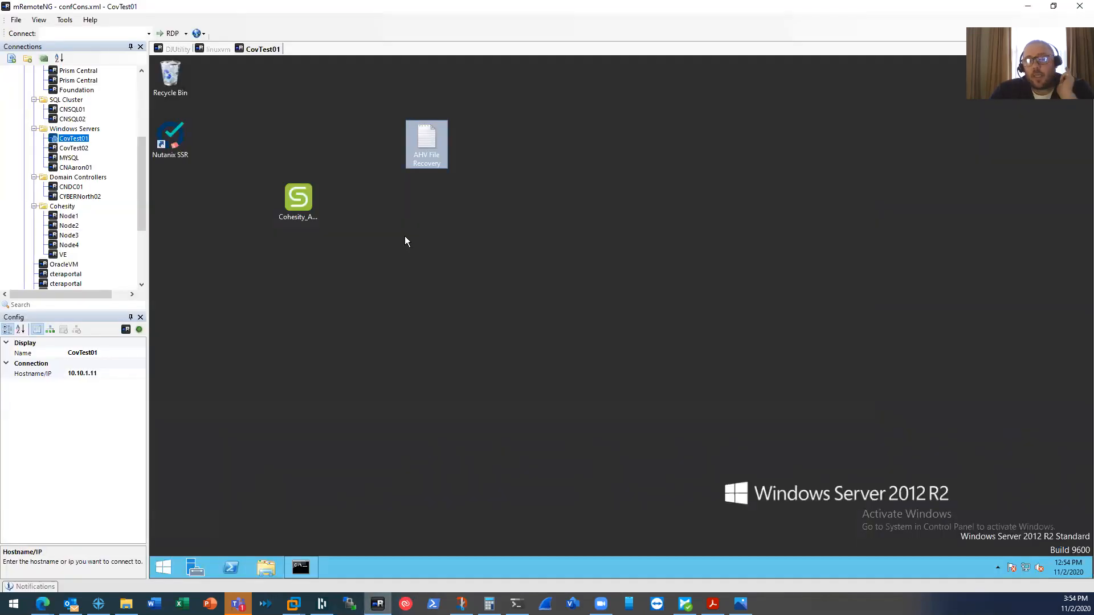
- Delete the AHV File Recovery file from the CovTest01 desktop and return to the Cohesity recovery page
click(427, 140)
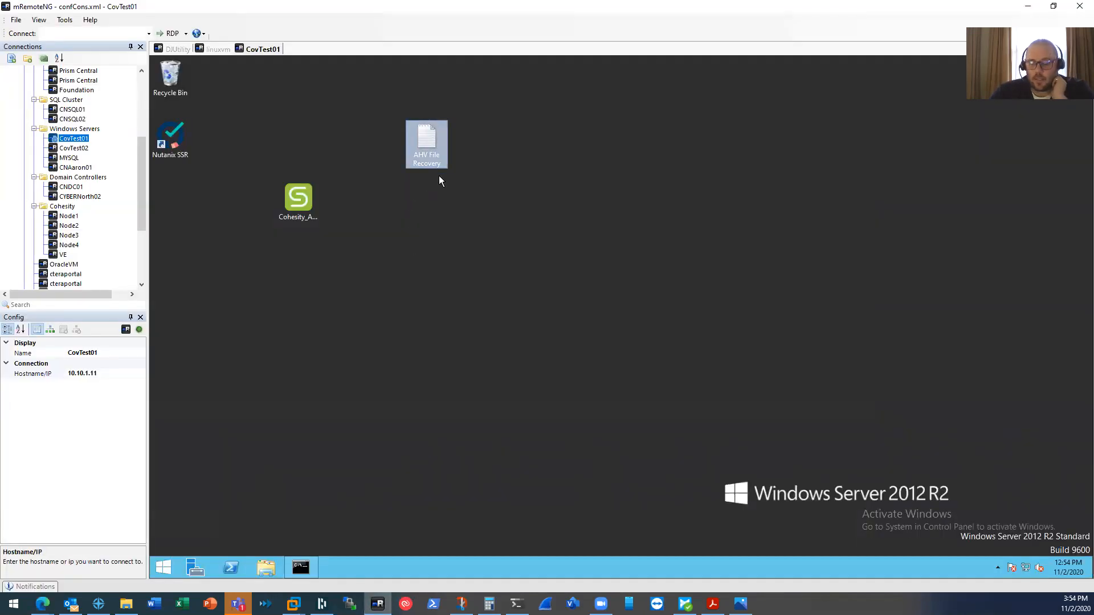
key(Delete)
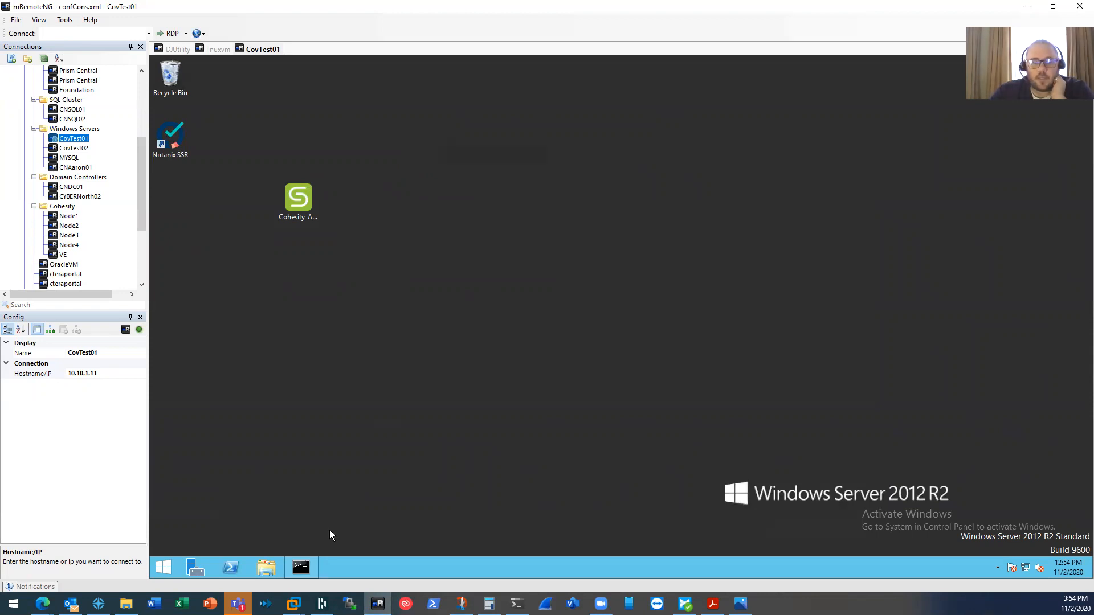
mouse_move(43, 603)
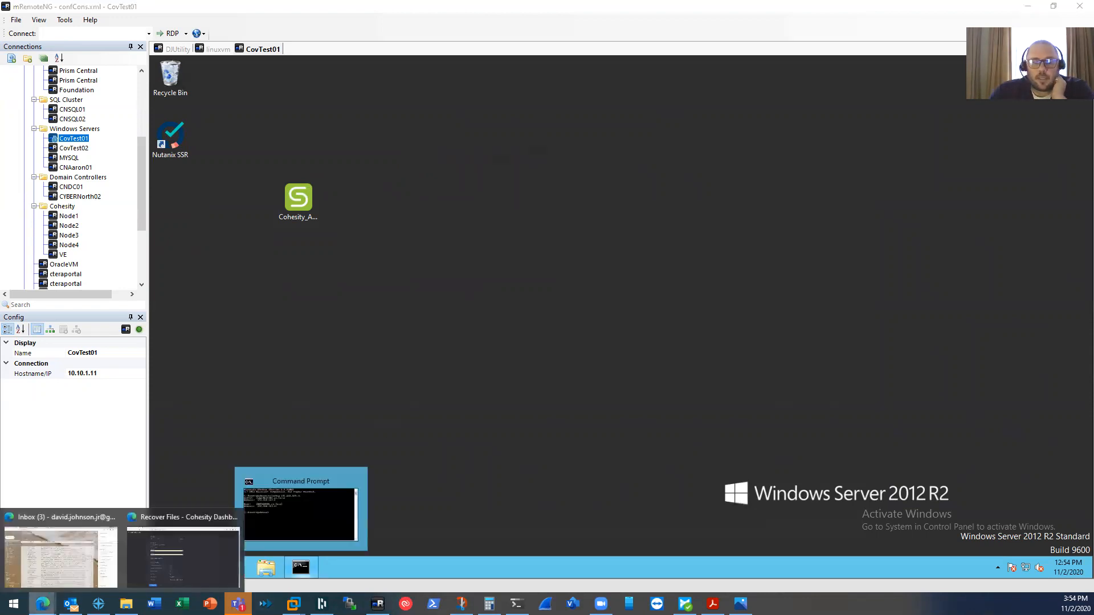
click(143, 560)
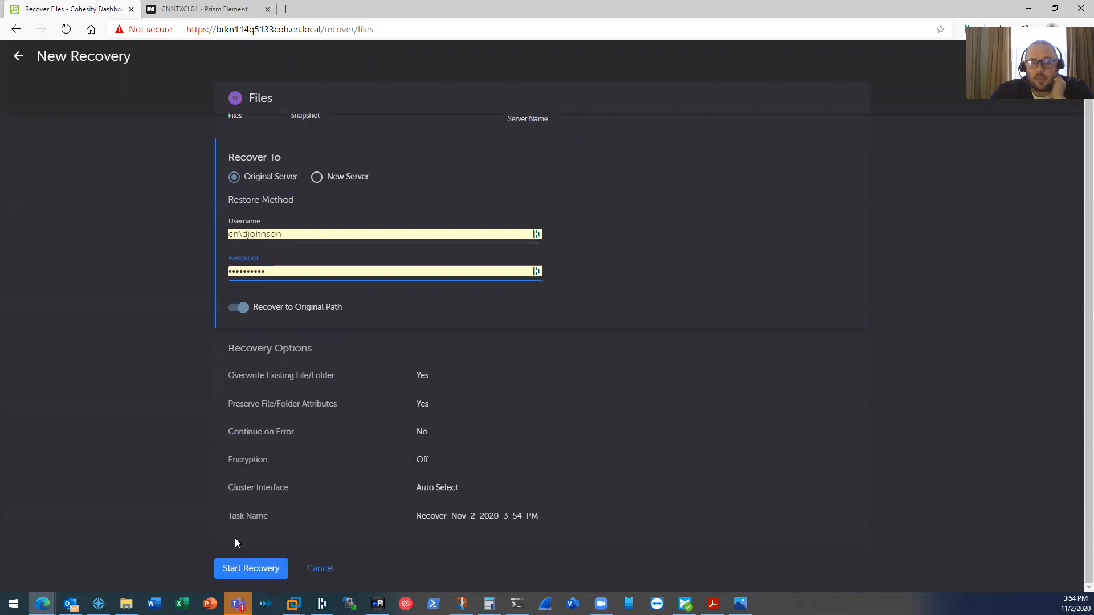
- Start the file recovery Recover_Nov_2_2020_3_54_PM
click(250, 571)
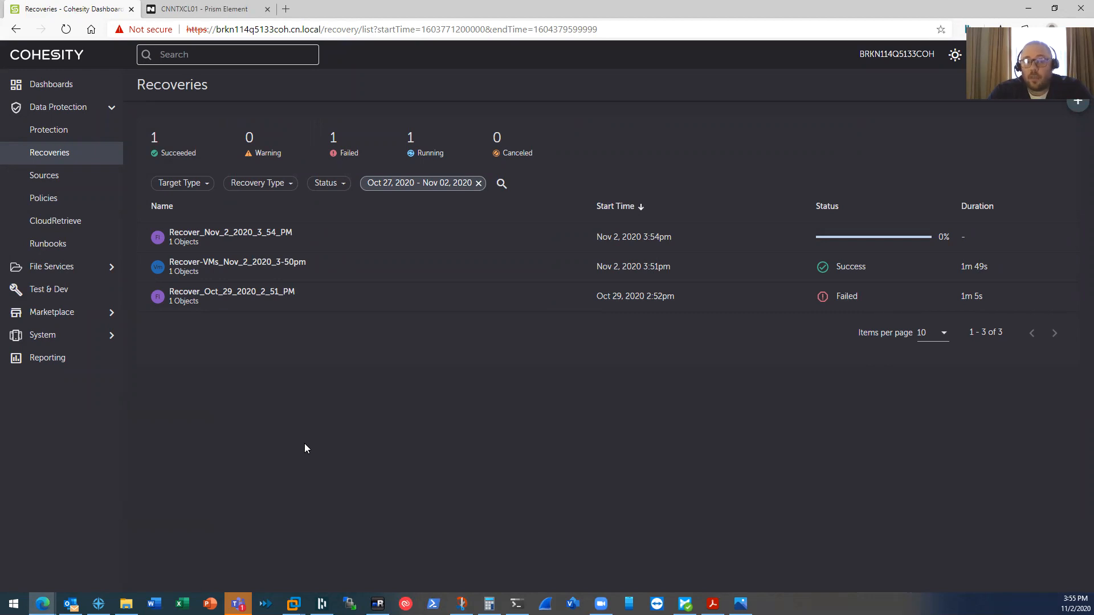
click(228, 9)
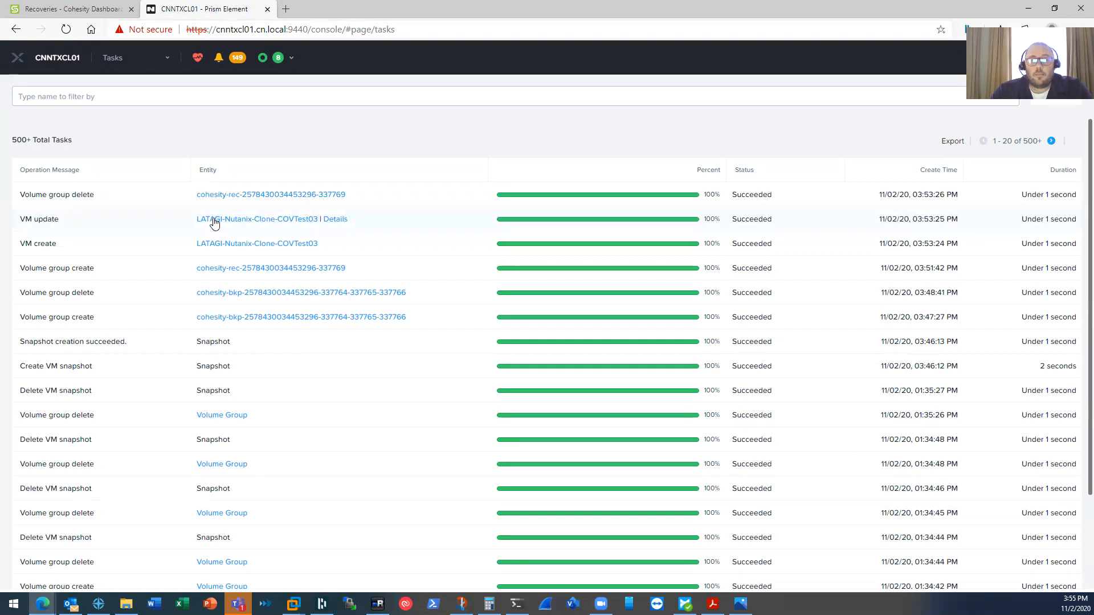
click(215, 246)
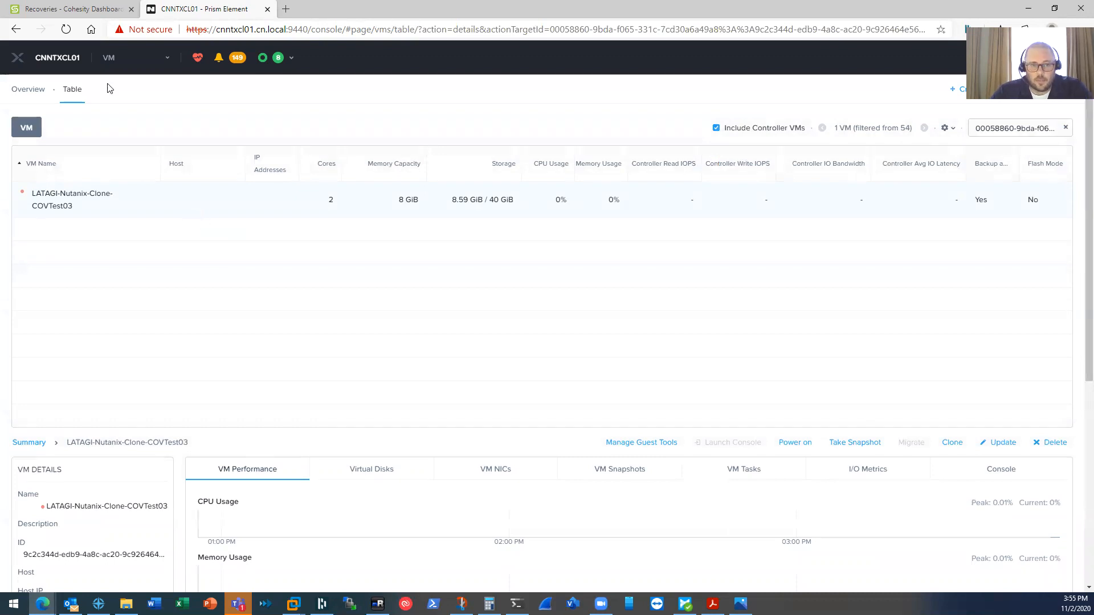
click(78, 13)
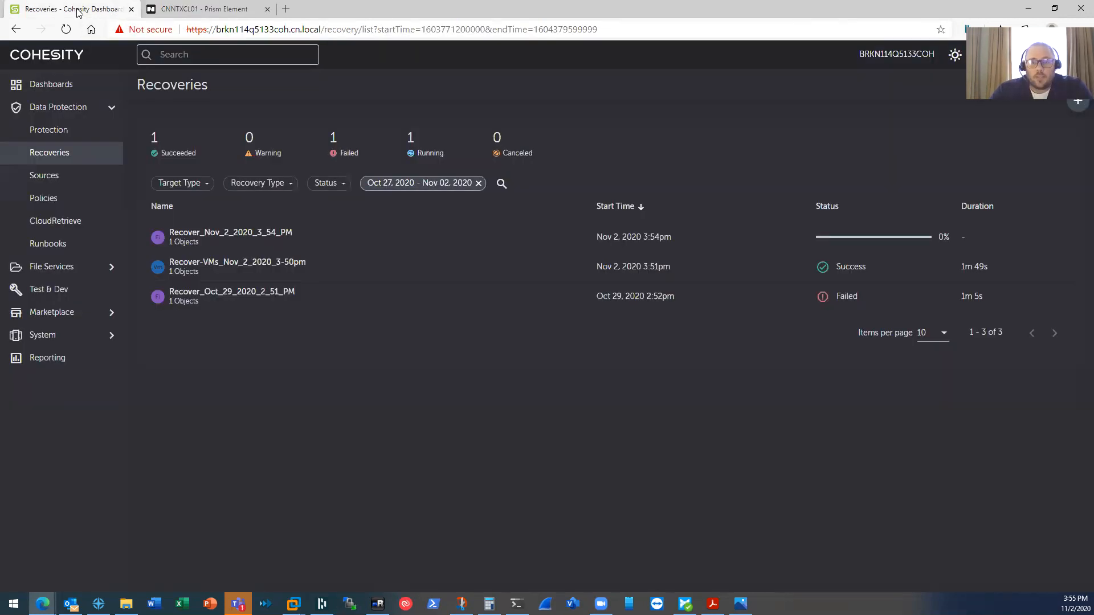
- View Recover_Nov_2_2020_3_54_PM's details and subtasks, showing AHV File Recovery.txt not yet started
click(198, 238)
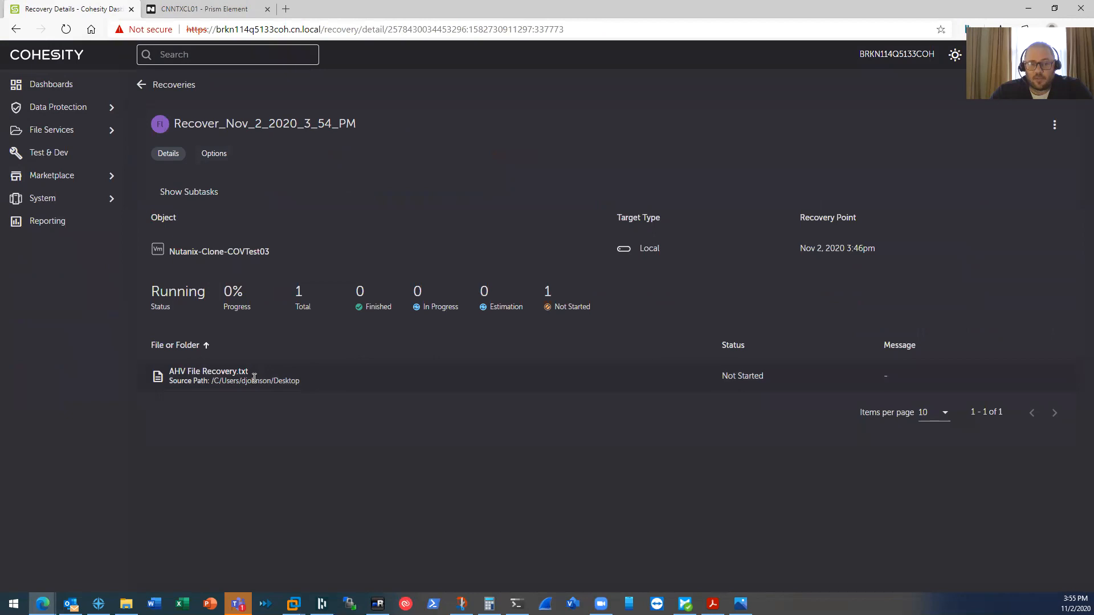
click(198, 193)
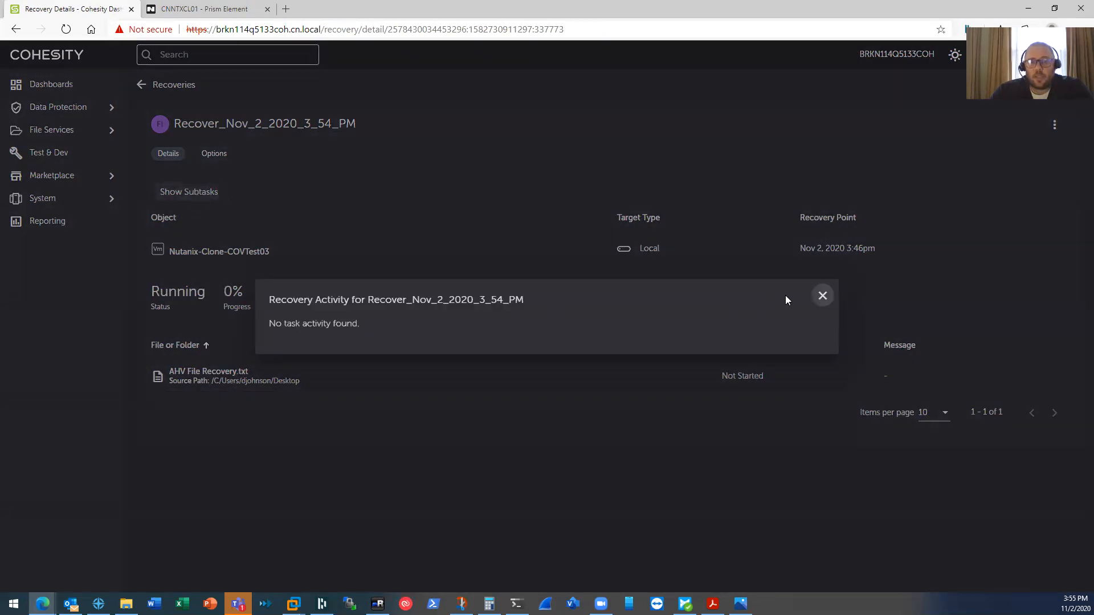
click(823, 296)
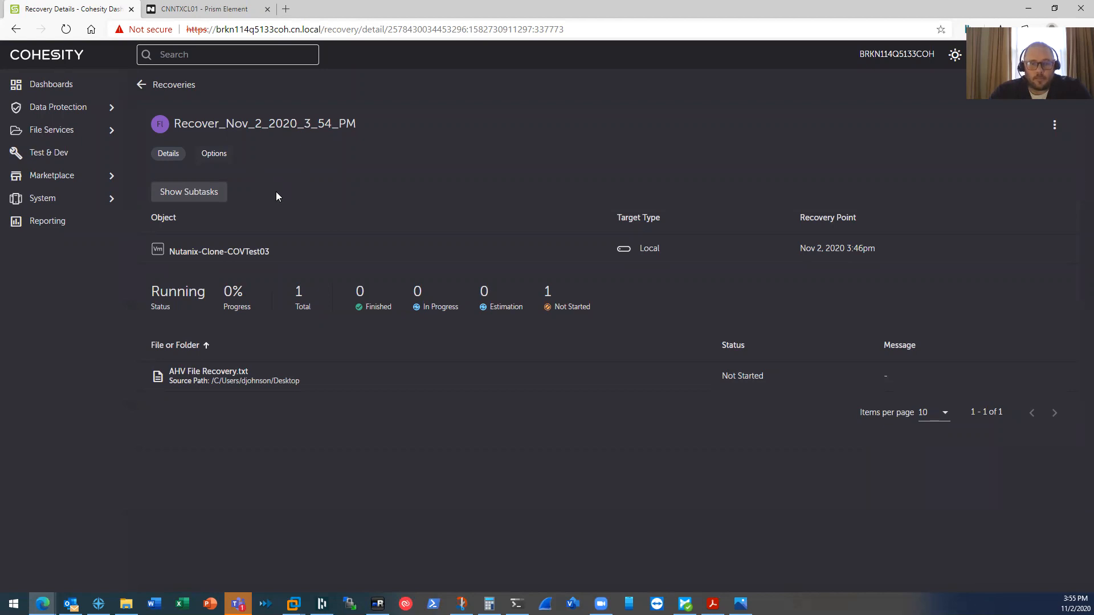
- On CovTest01, open an elevated Command Prompt and move it toward the screen centre
click(377, 603)
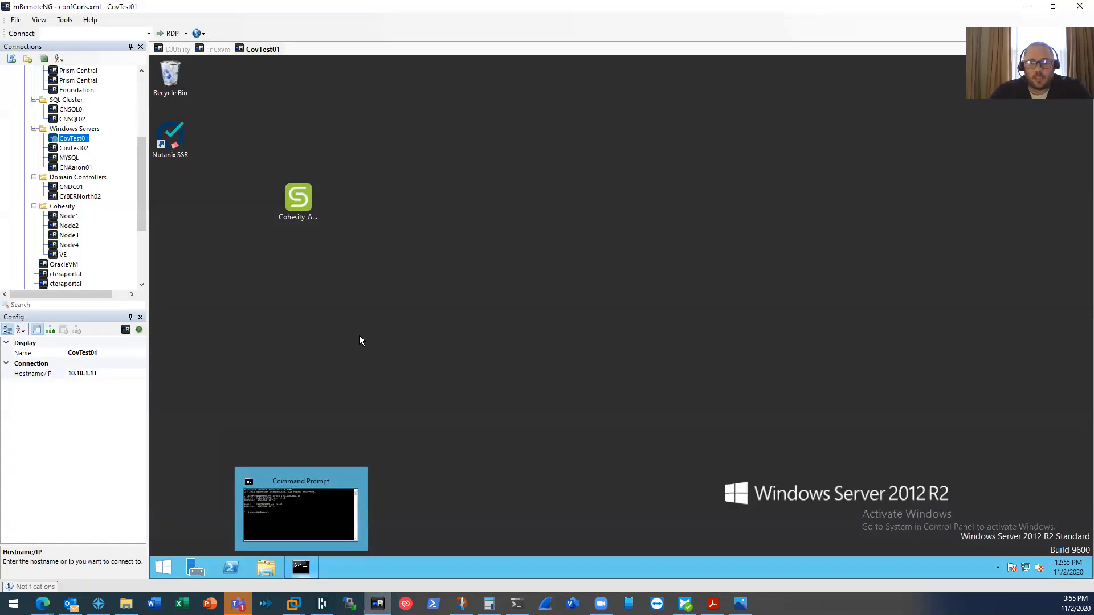
click(298, 205)
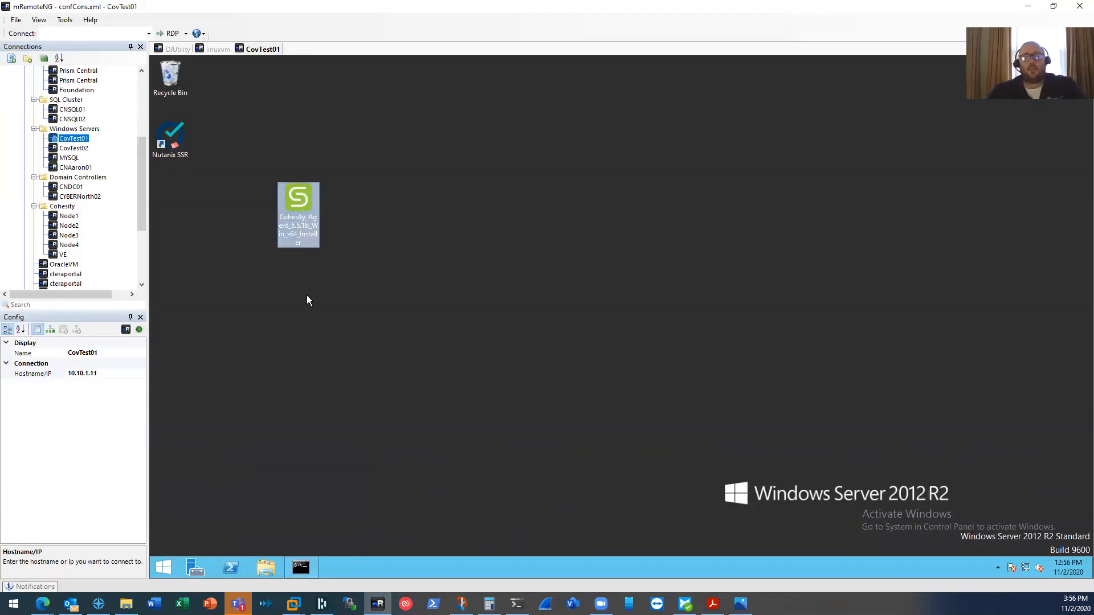
right_click(302, 568)
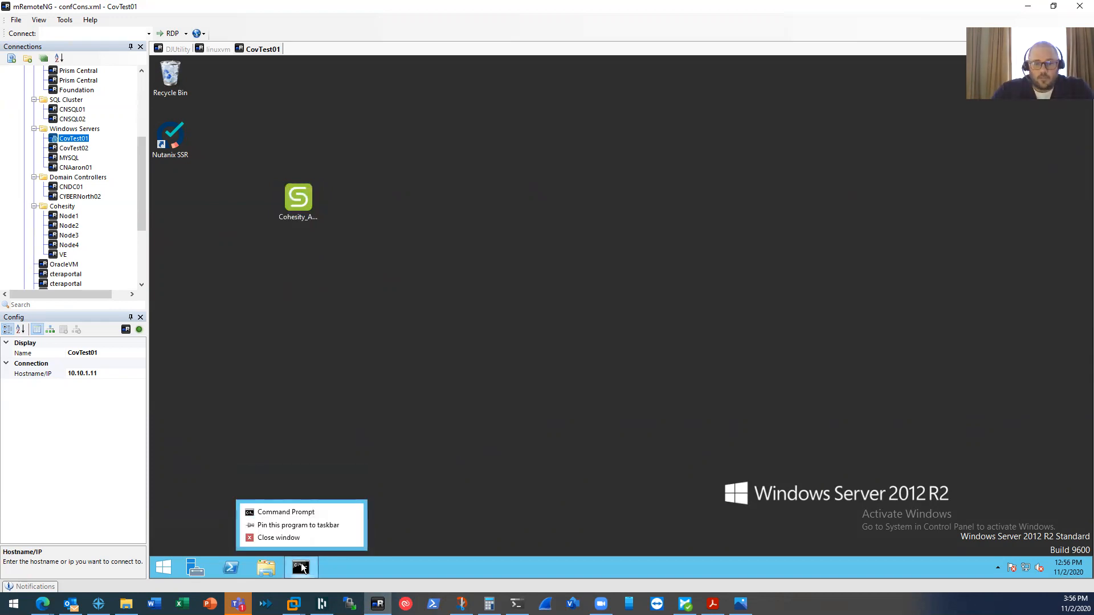
right_click(298, 510)
click(339, 484)
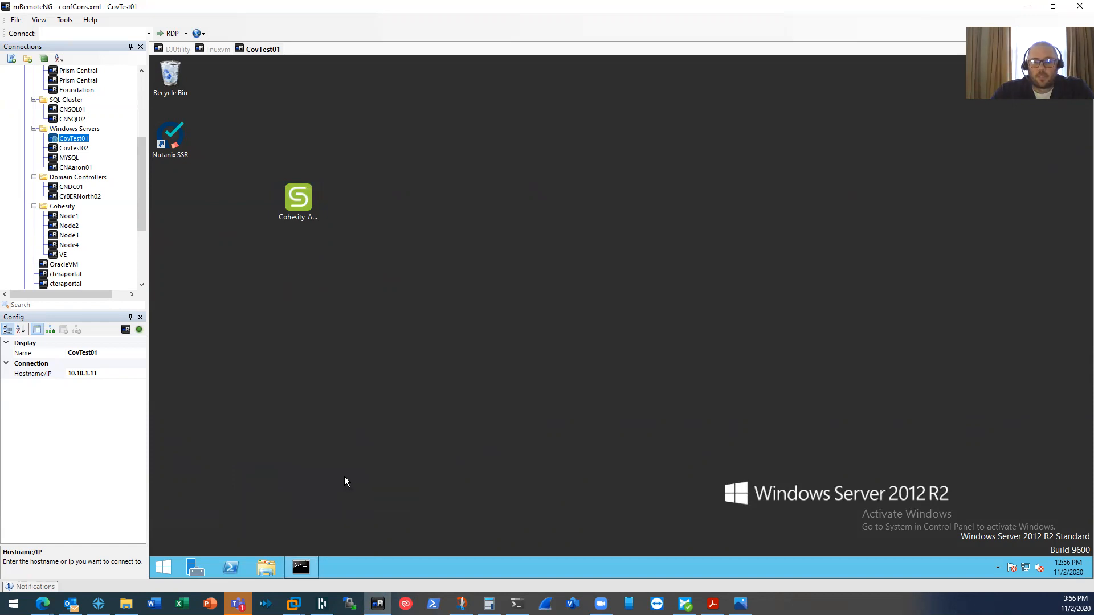
click(671, 329)
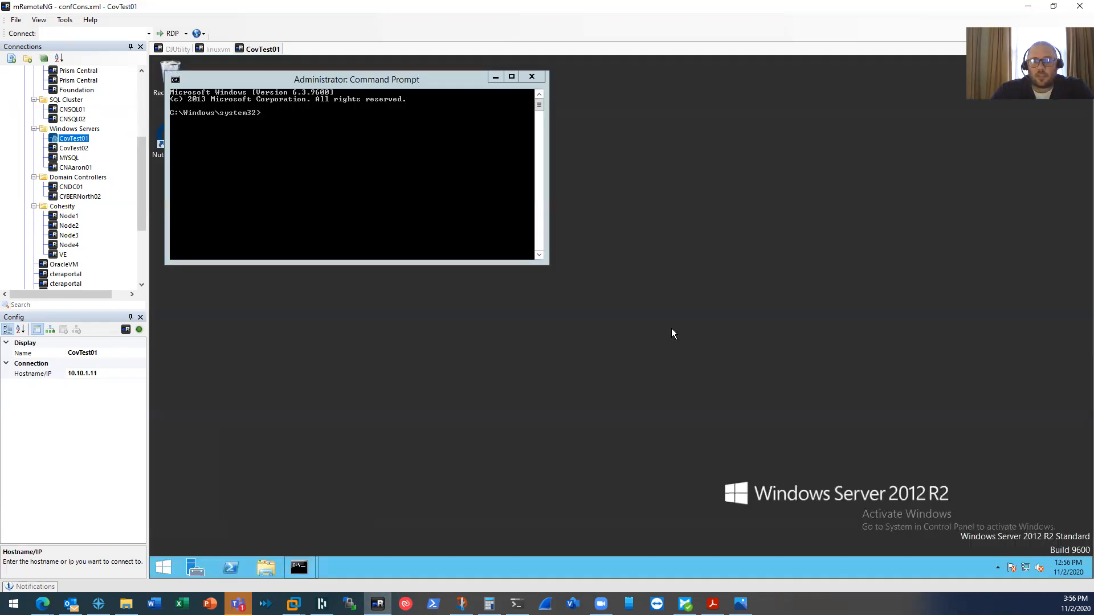
drag(306, 80, 405, 277)
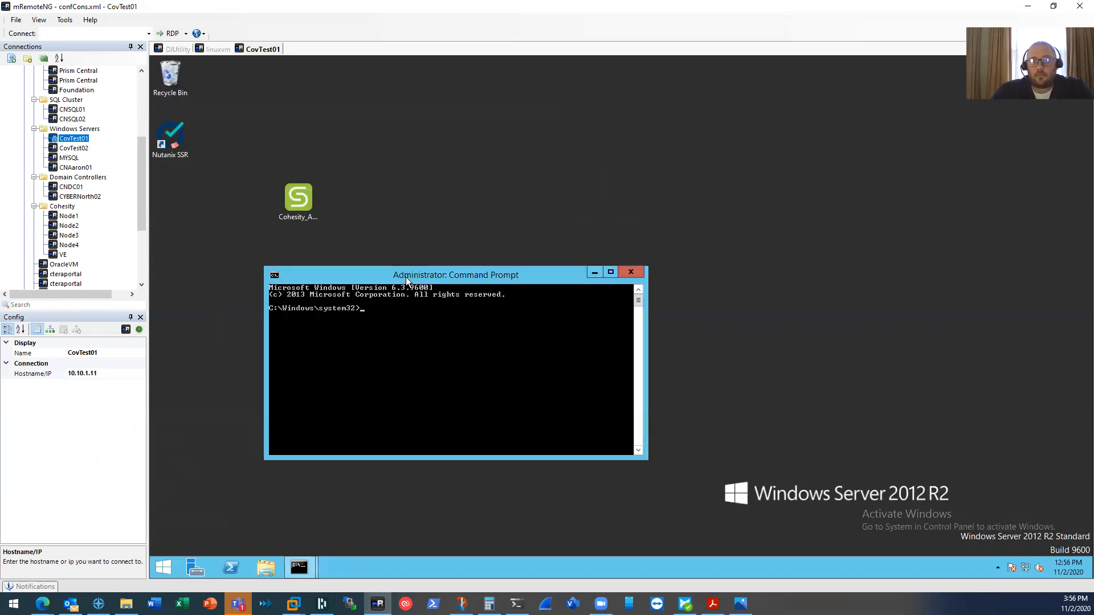
- Change to the user's Desktop folder and enter Cohesity_Agent_6.5.1b_Win_x64_Installer.exe /onlyagent
text(cd)
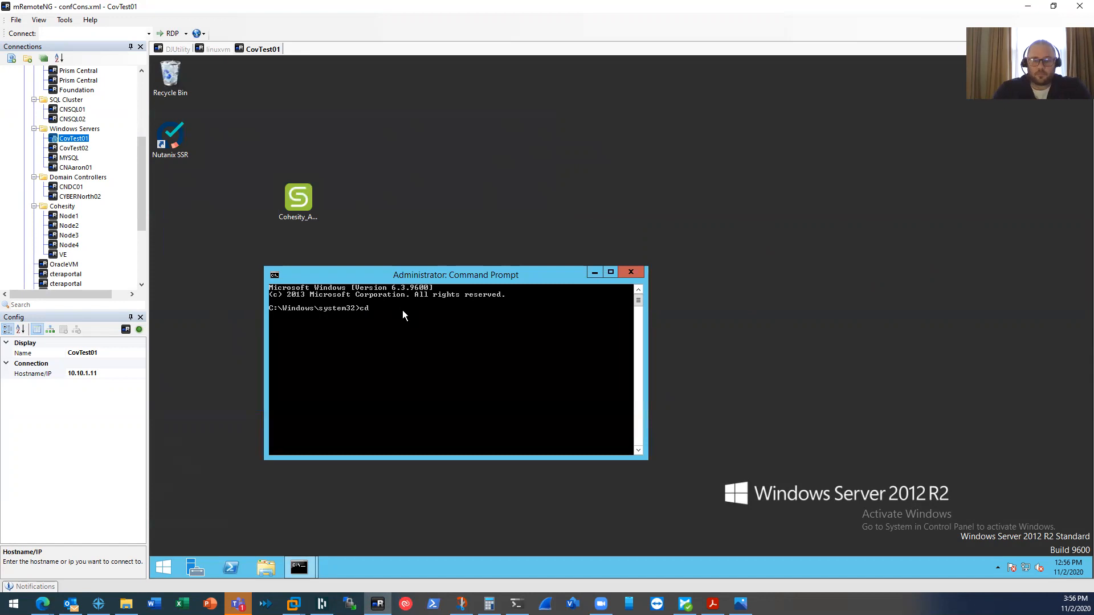
key(Return)
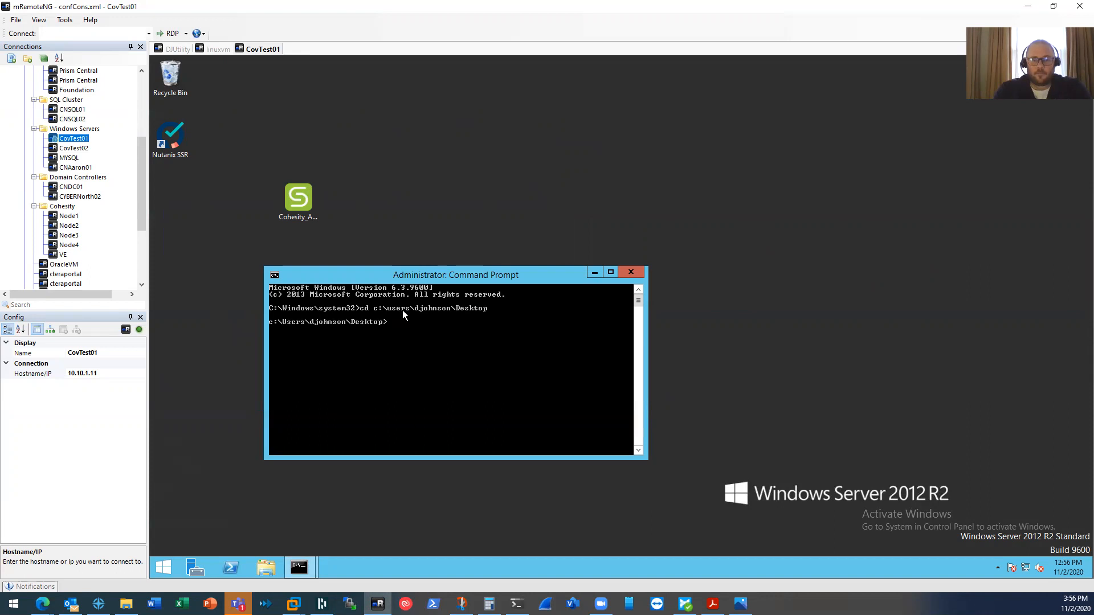
text(C)
key(Tab)
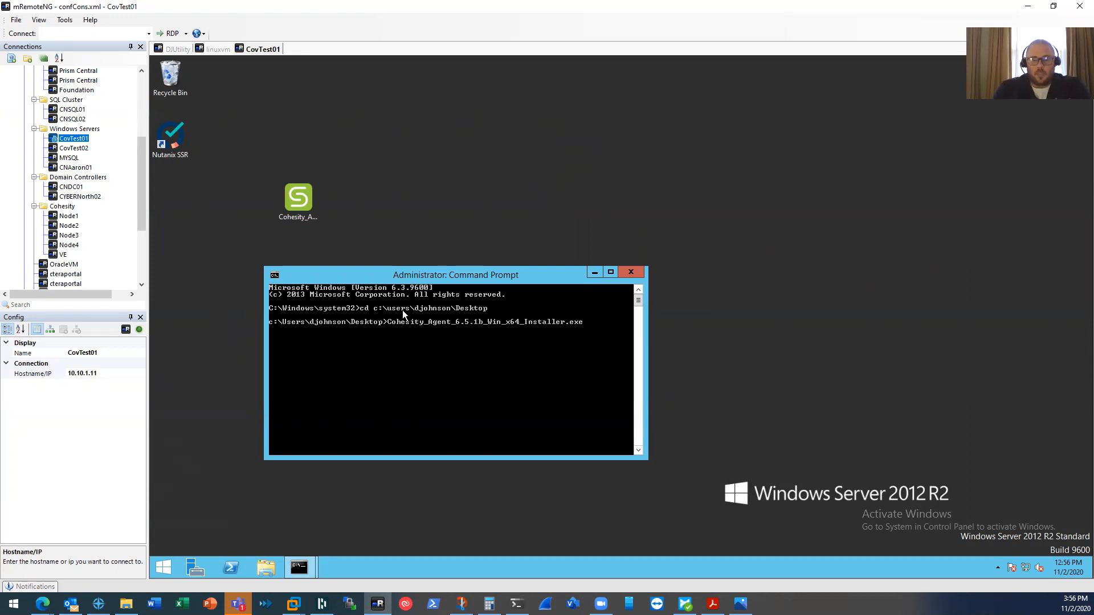
text(/)
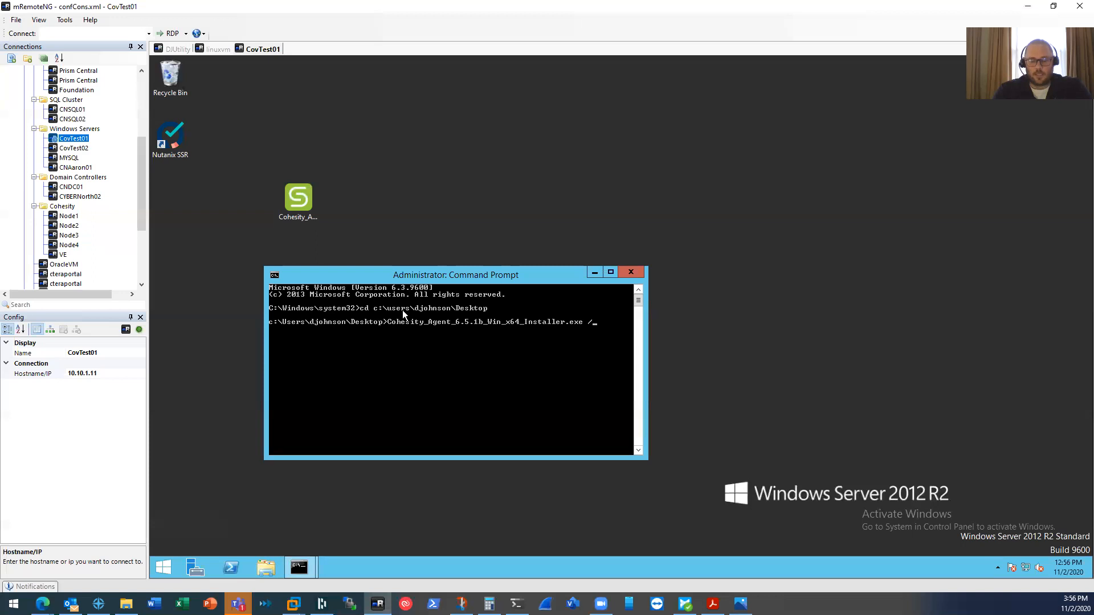
text(onlyagent)
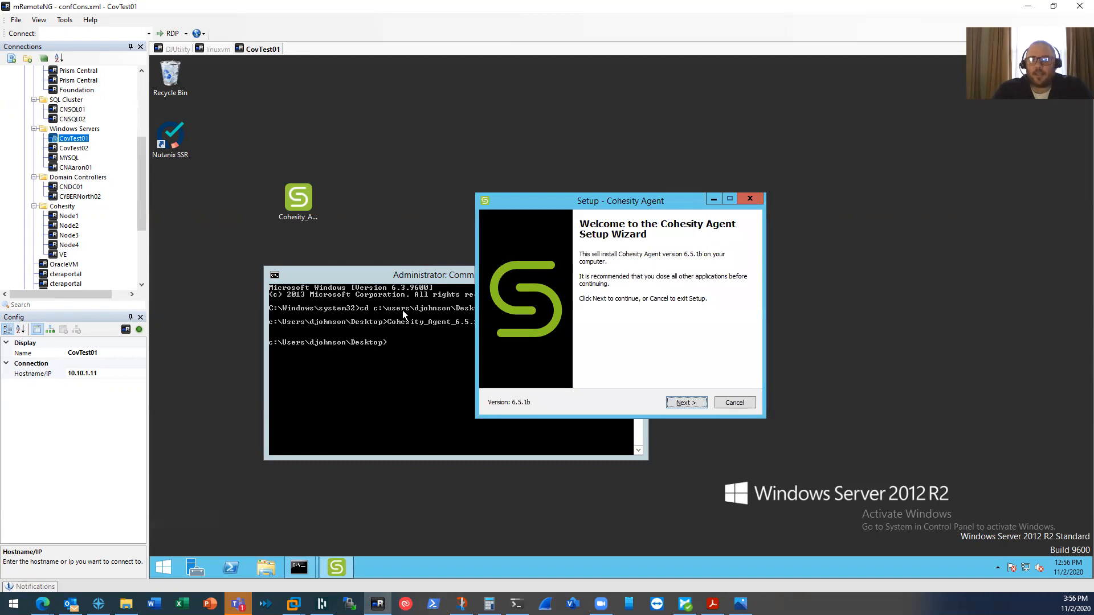
- Cancel the Cohesity Agent setup wizard, confirm exit, and bring up the Nutanix protection guide PDF
click(685, 402)
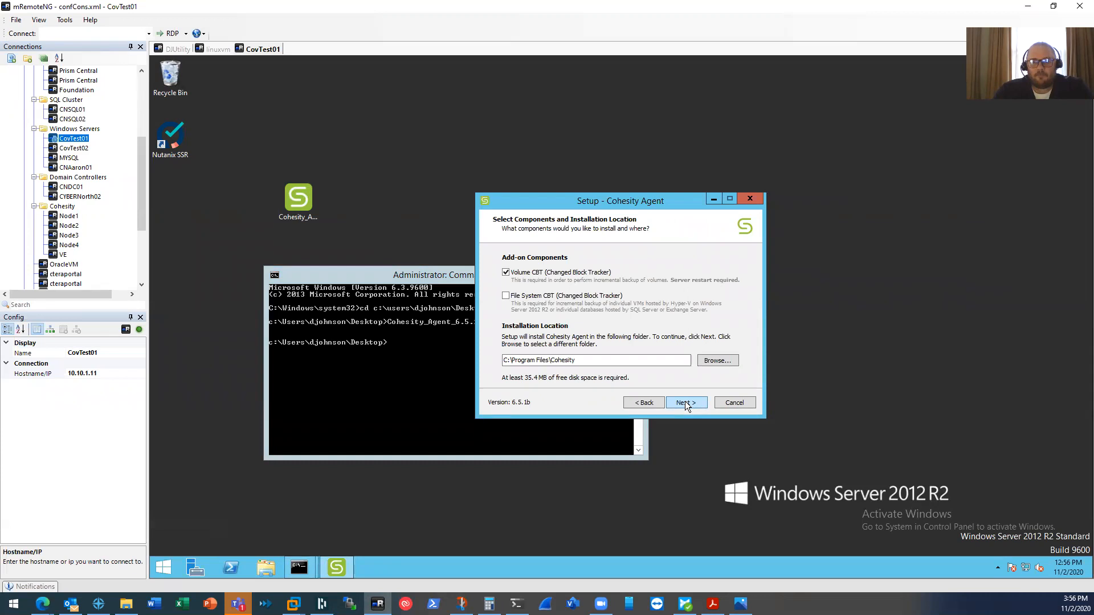
click(734, 402)
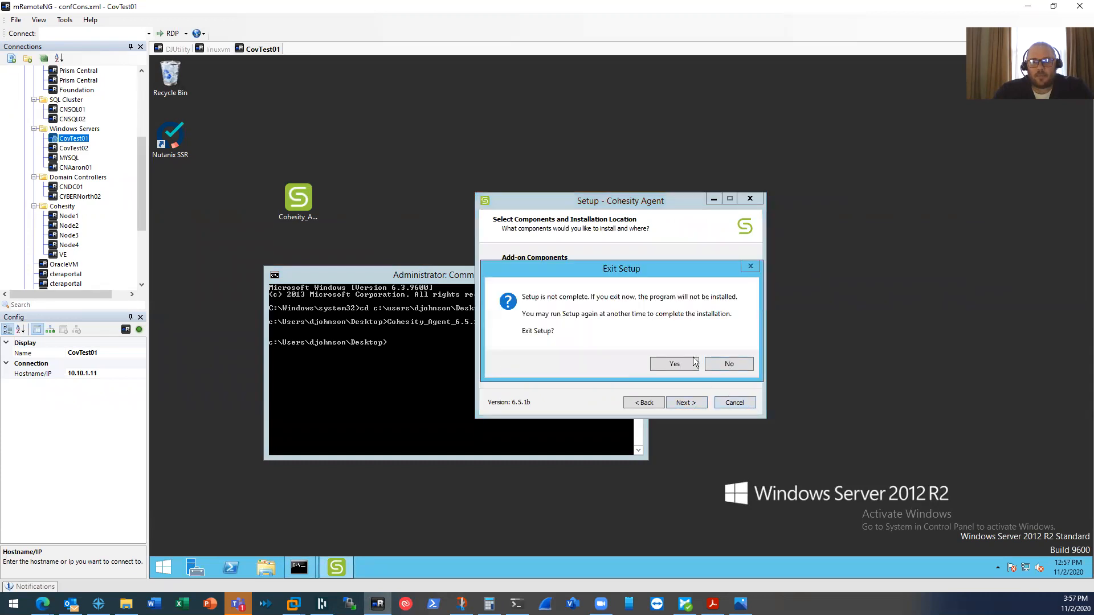
click(675, 364)
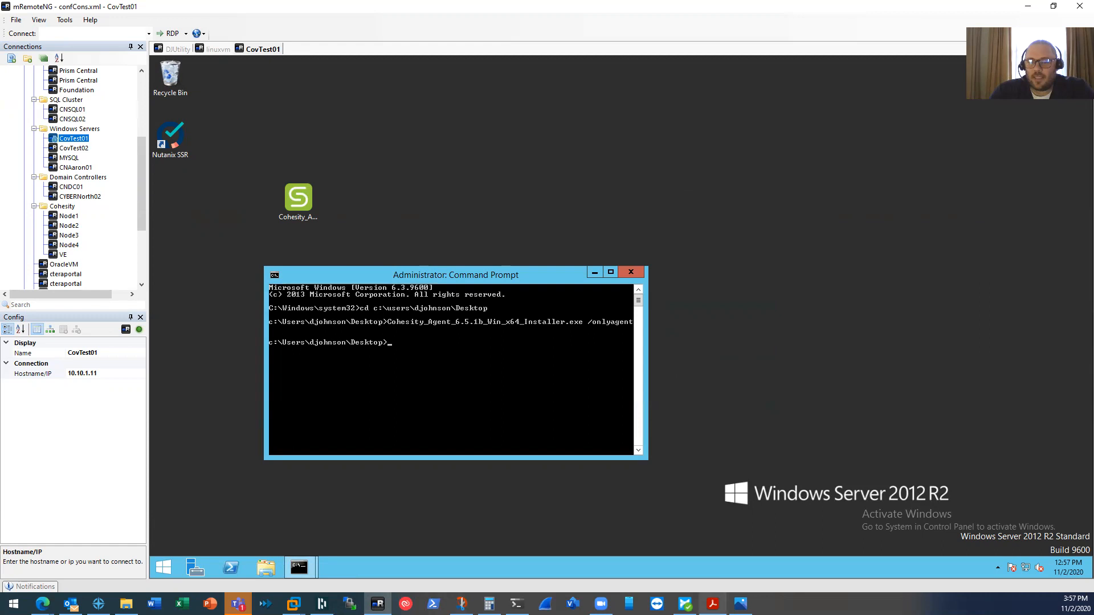
click(712, 605)
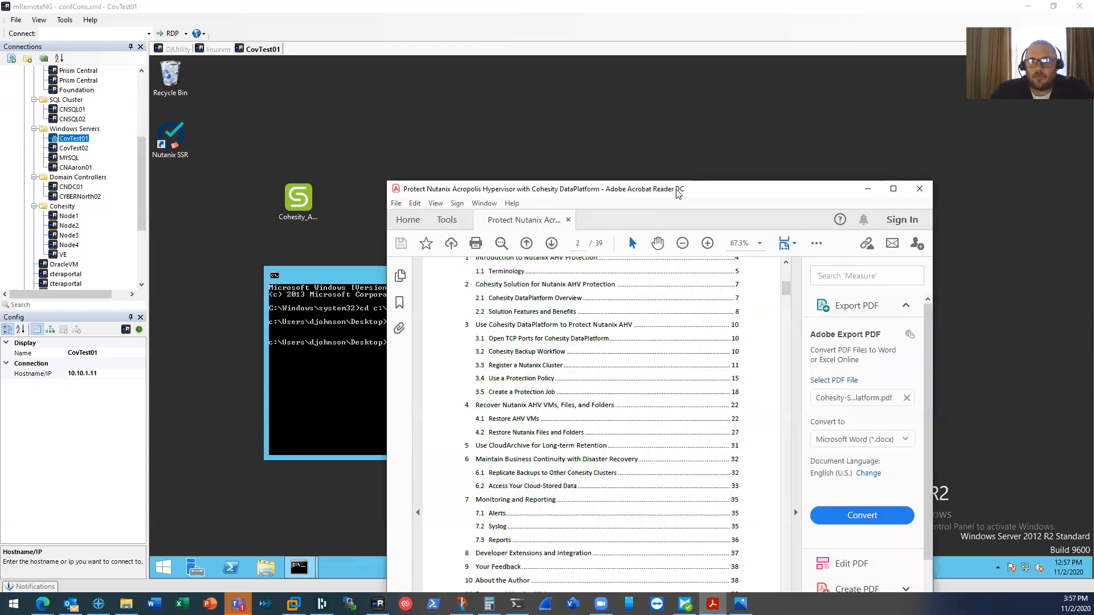
- Move the Acrobat guide window up and return to the CovTest01 session
drag(678, 194, 676, 171)
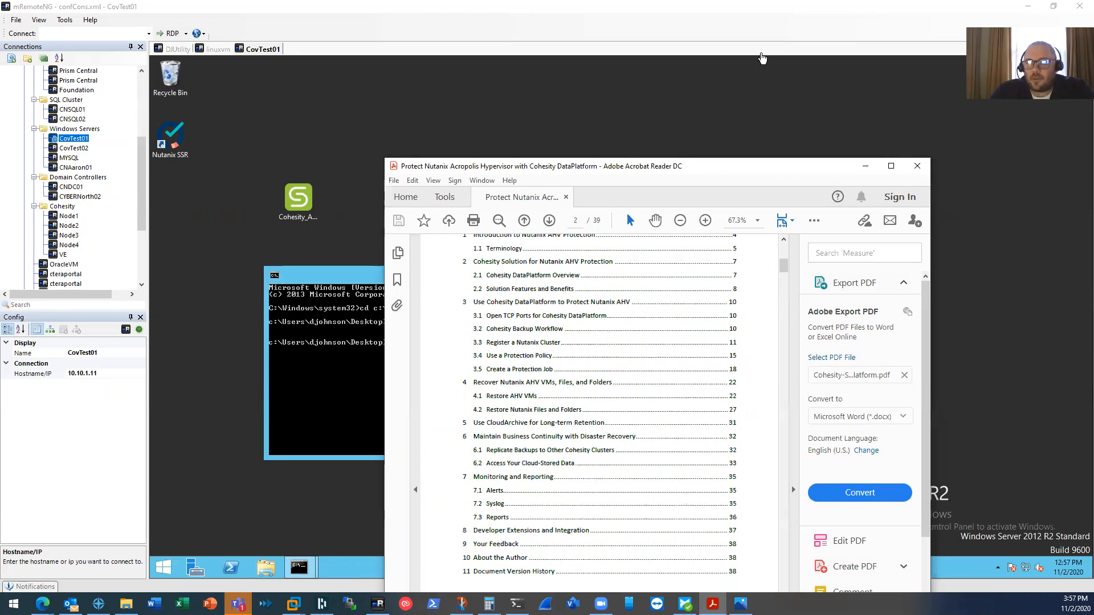
click(761, 54)
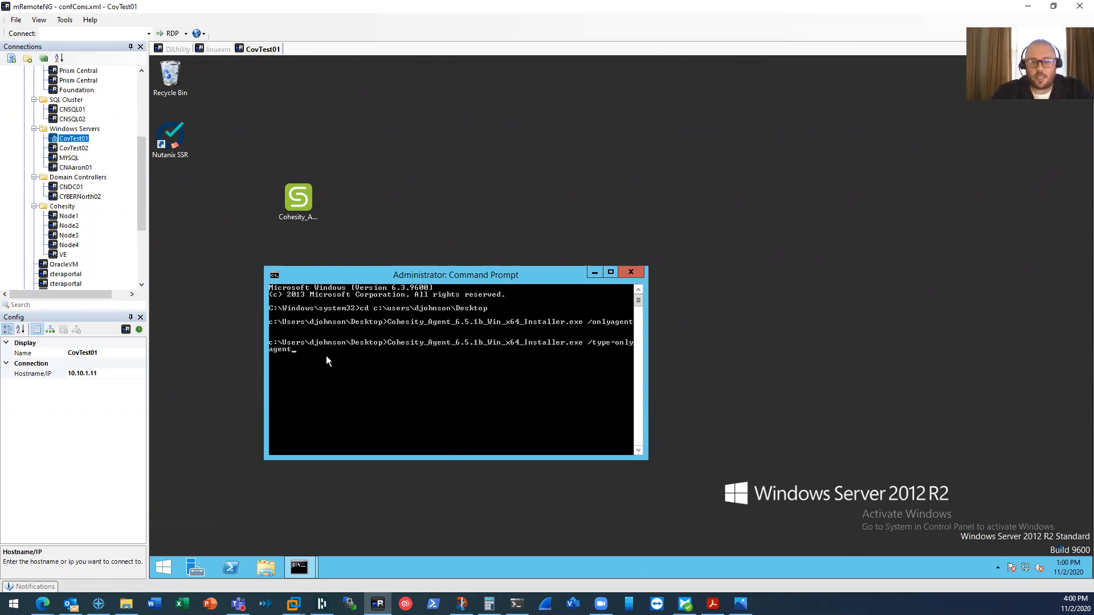
- Run the installer and install Cohesity Agent 6.5.1b without add-on components, then finish setup
key(Return)
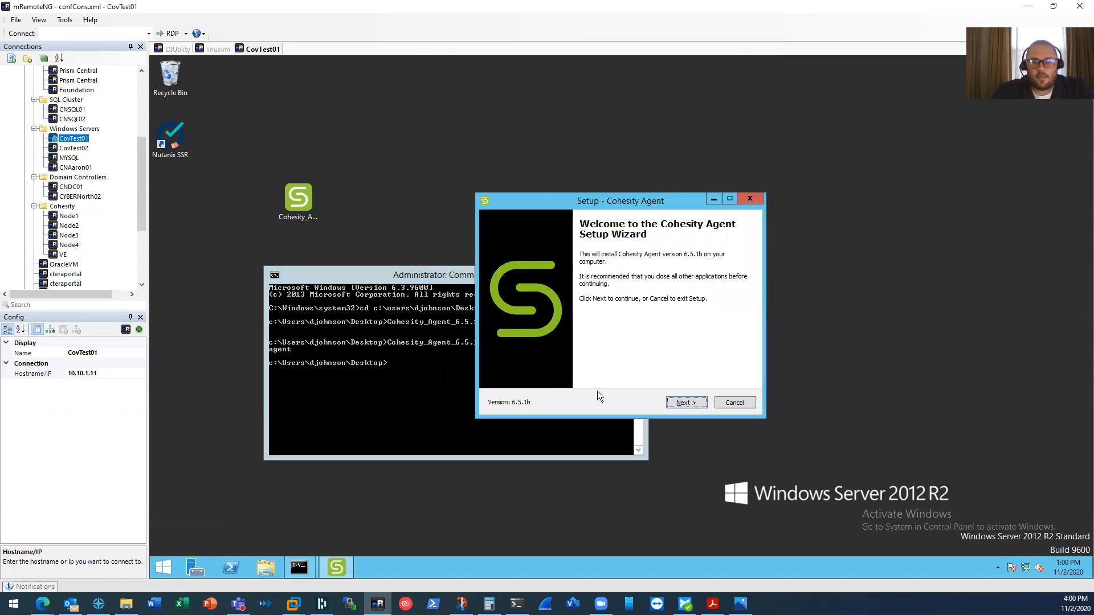
click(684, 403)
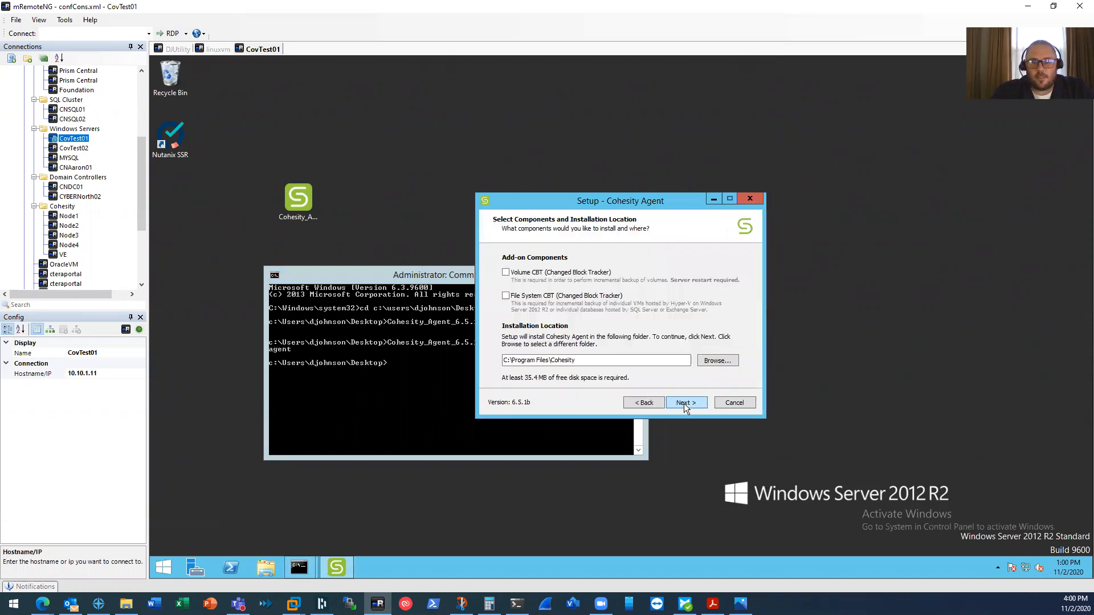
click(684, 403)
click(684, 404)
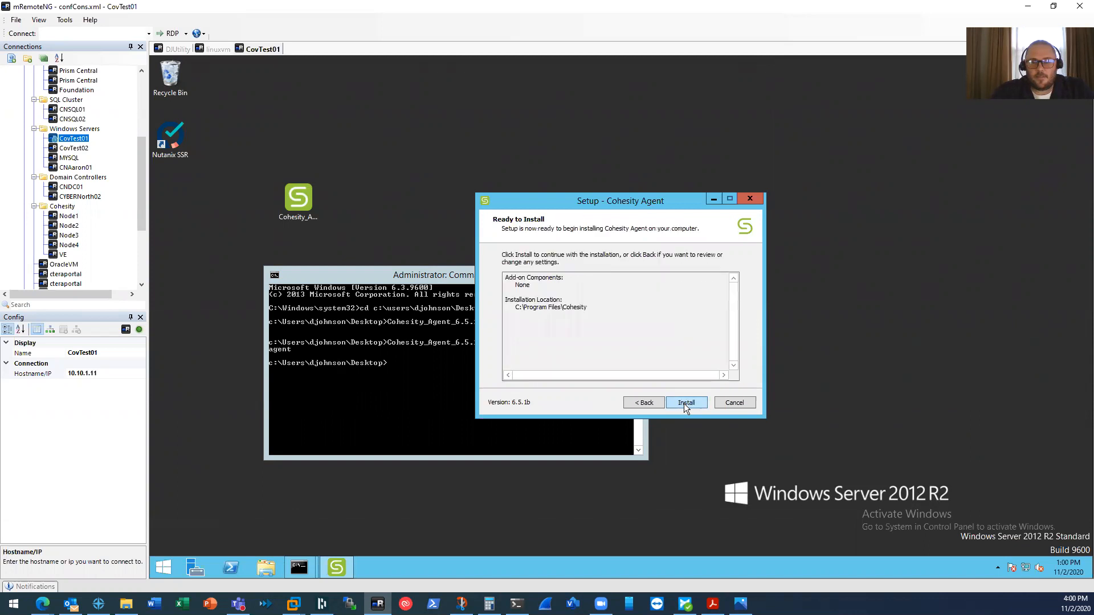
click(684, 403)
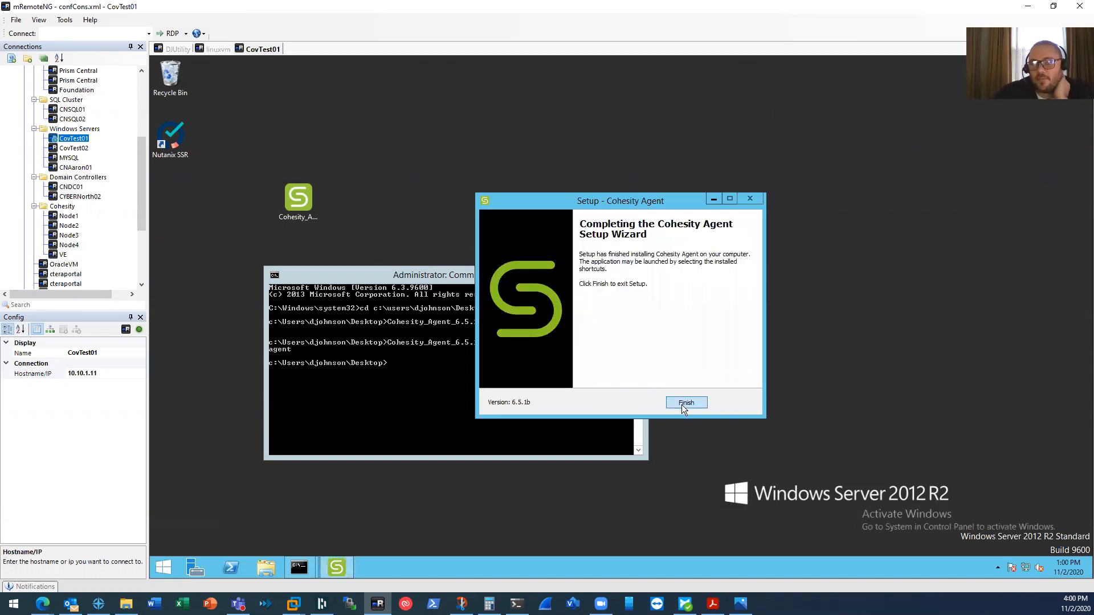
click(685, 403)
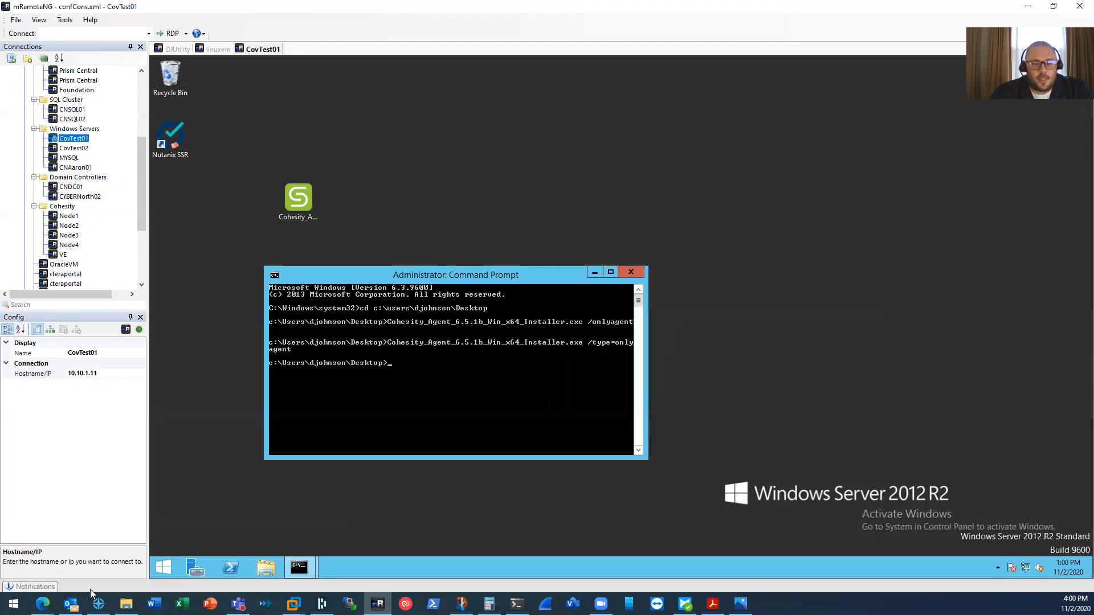
- Begin a new Files or Folders recovery and select AHV File Recovery.txt from a search for 'AHV File'
mouse_move(43, 603)
click(159, 564)
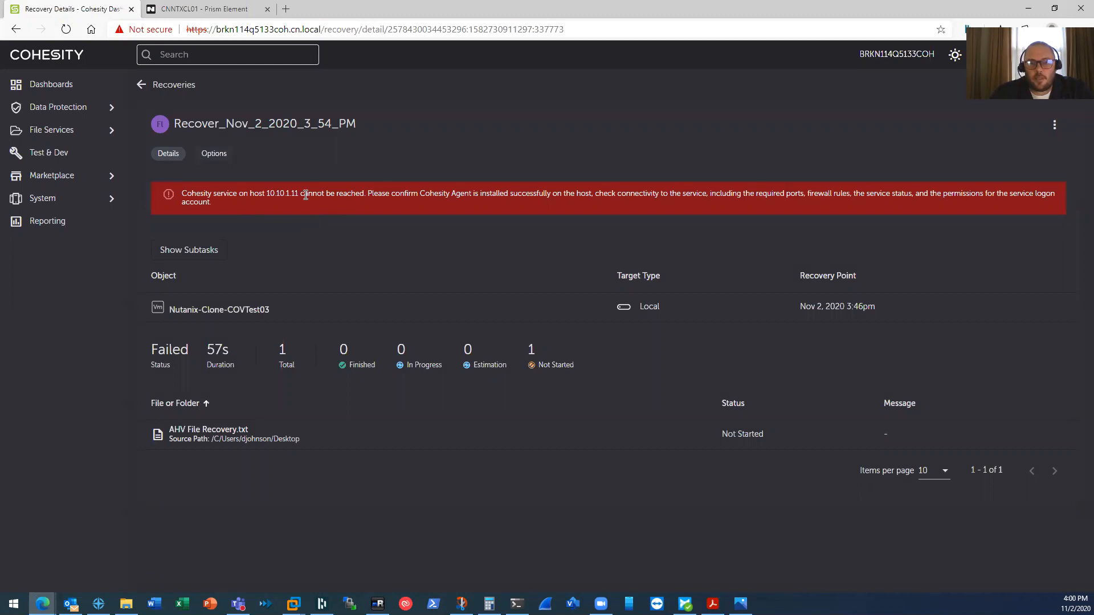
click(143, 85)
click(1079, 107)
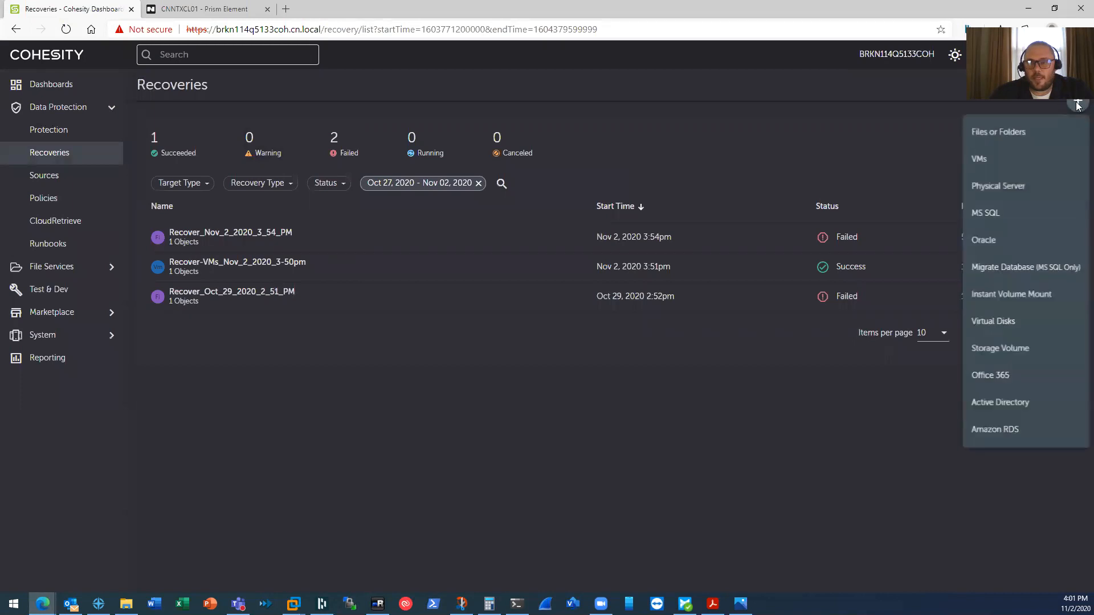
click(1003, 126)
click(284, 153)
text(AHV File)
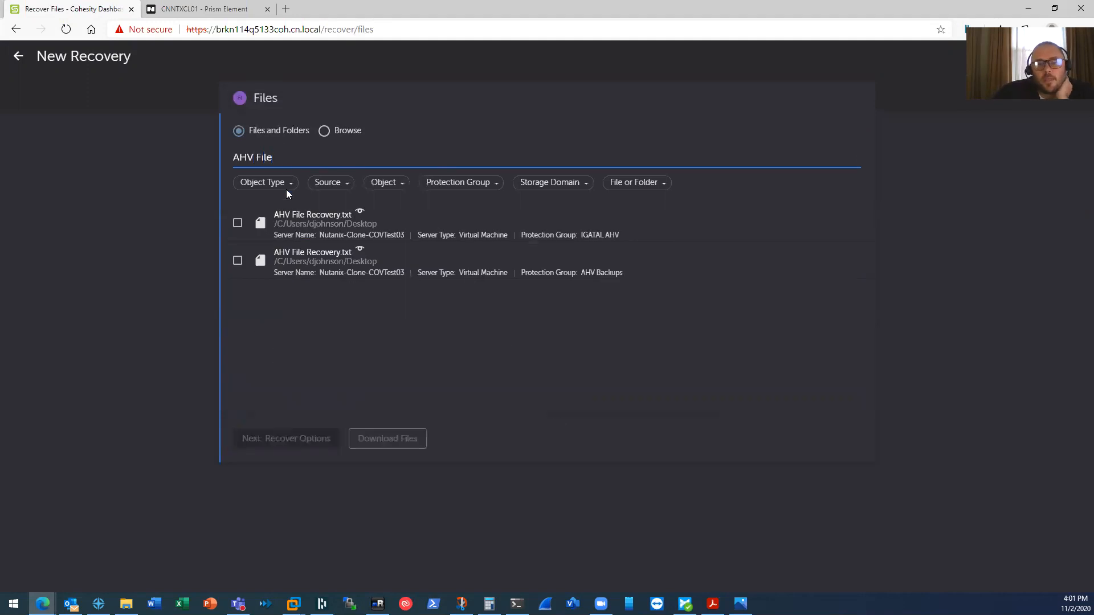
click(238, 223)
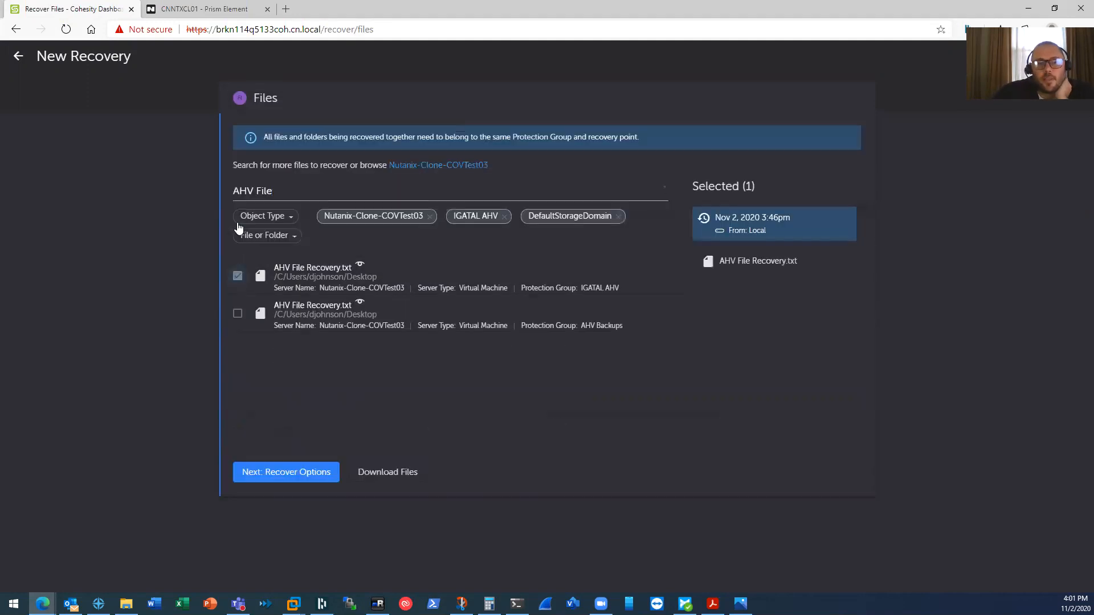
- Enter the server's domain username and password and start recovering the file to its original server
click(281, 481)
click(252, 270)
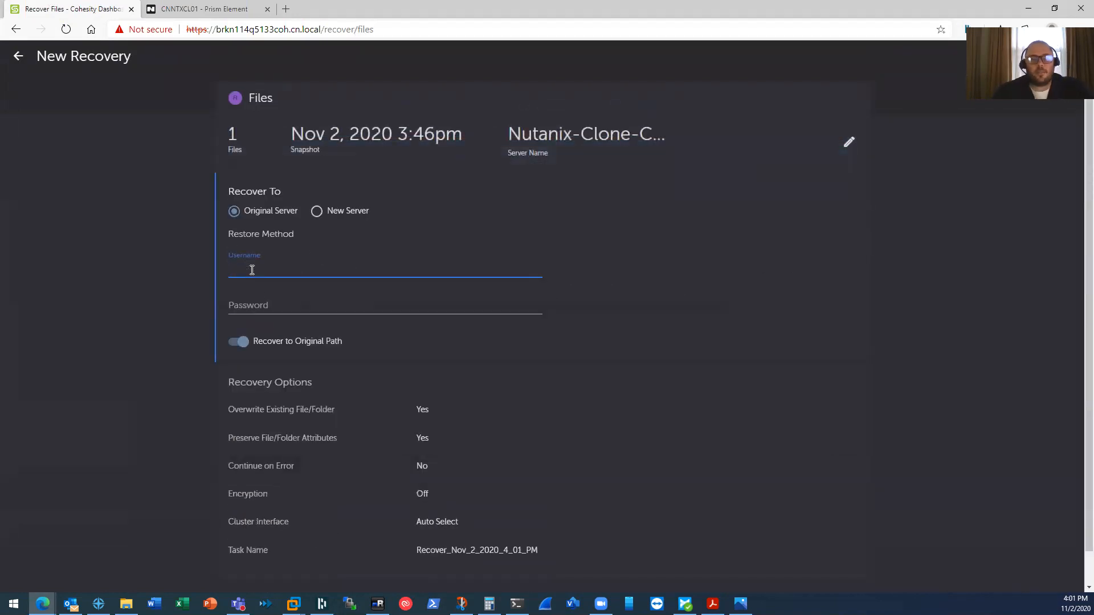
key(Tab)
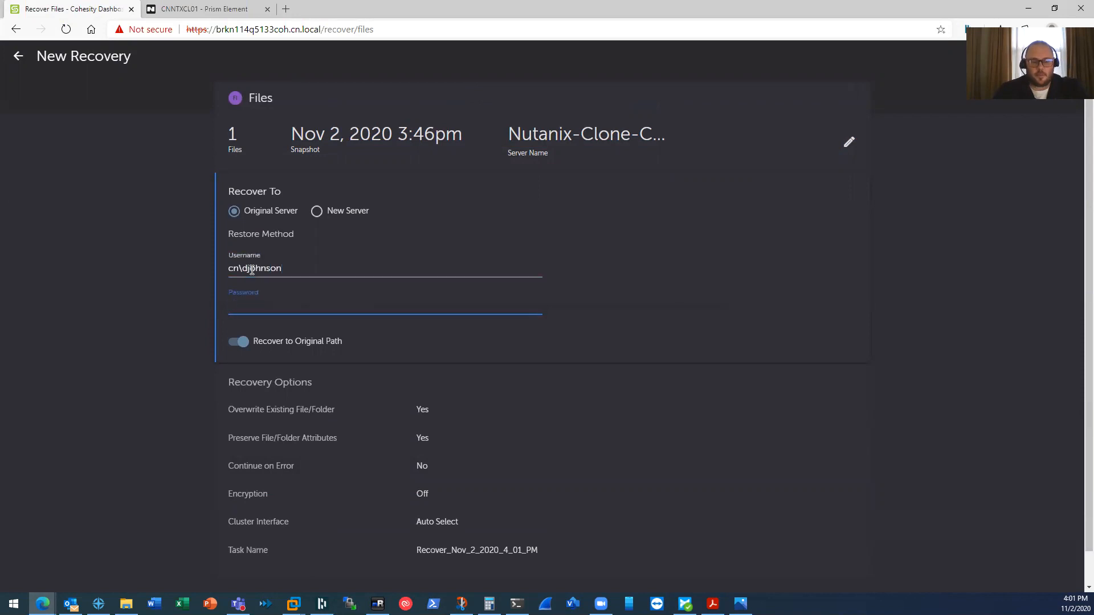
text(••••••••••)
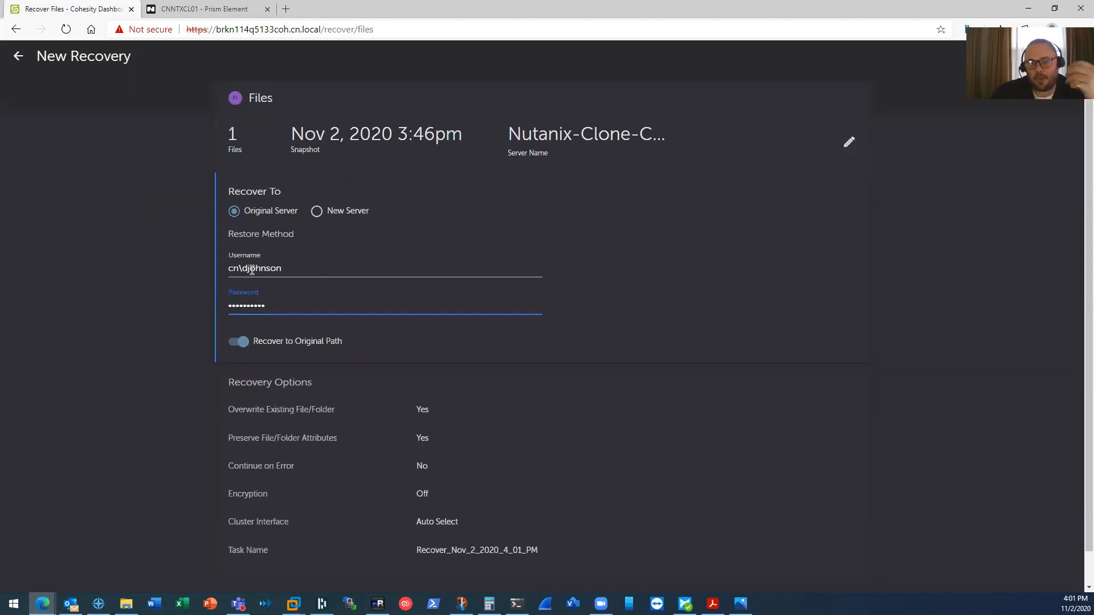
scroll(263, 345, down, 1)
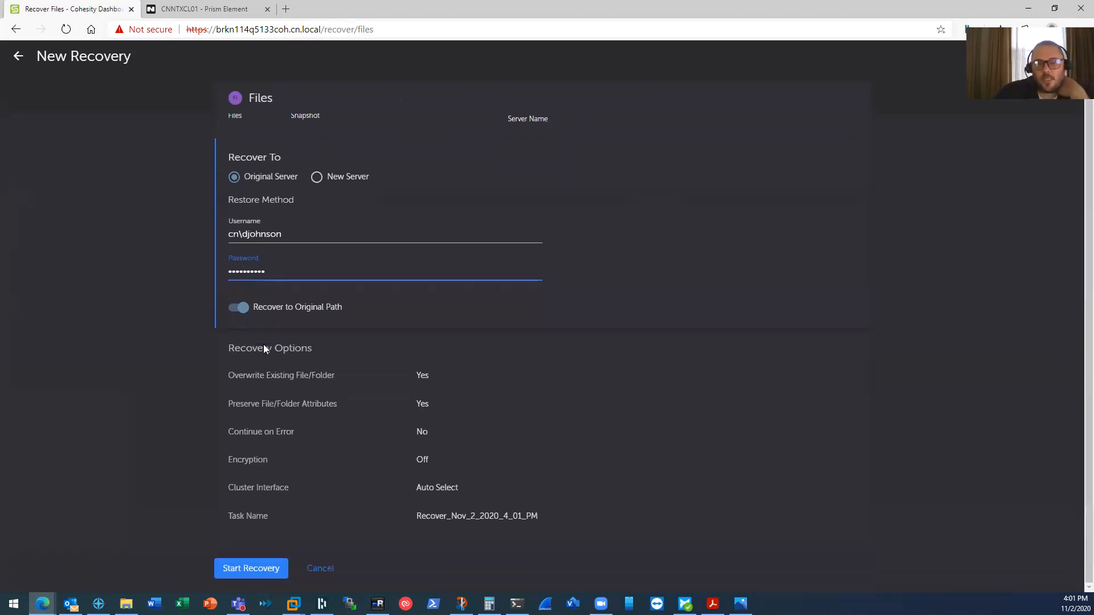
click(245, 570)
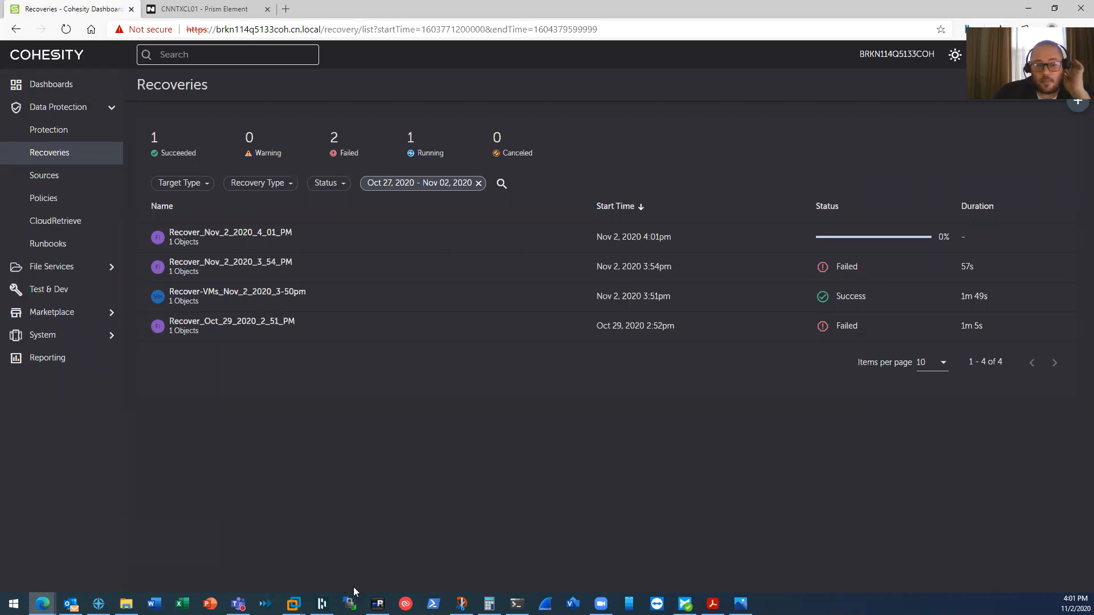
- On the remote desktop, open the restored AHV File Recovery file to confirm it reads 'This is a test'
click(377, 603)
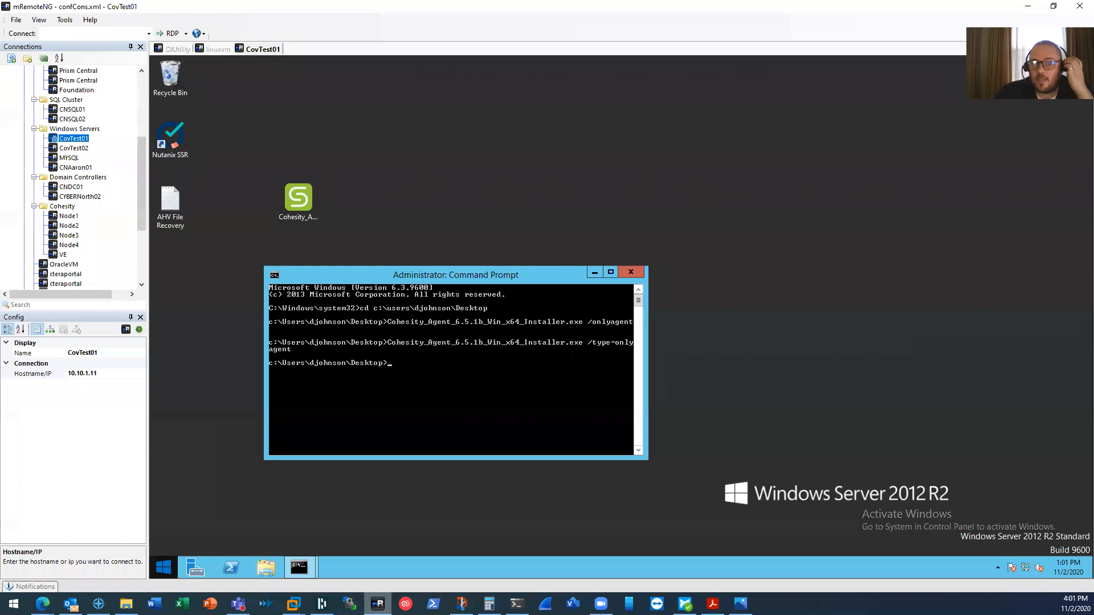
double_click(168, 217)
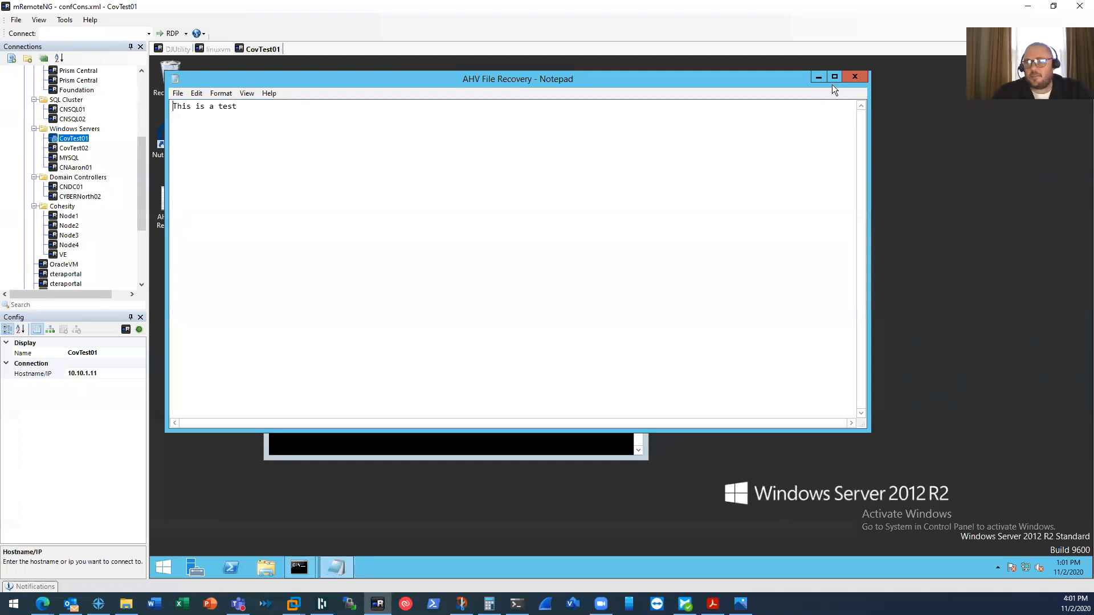
click(854, 77)
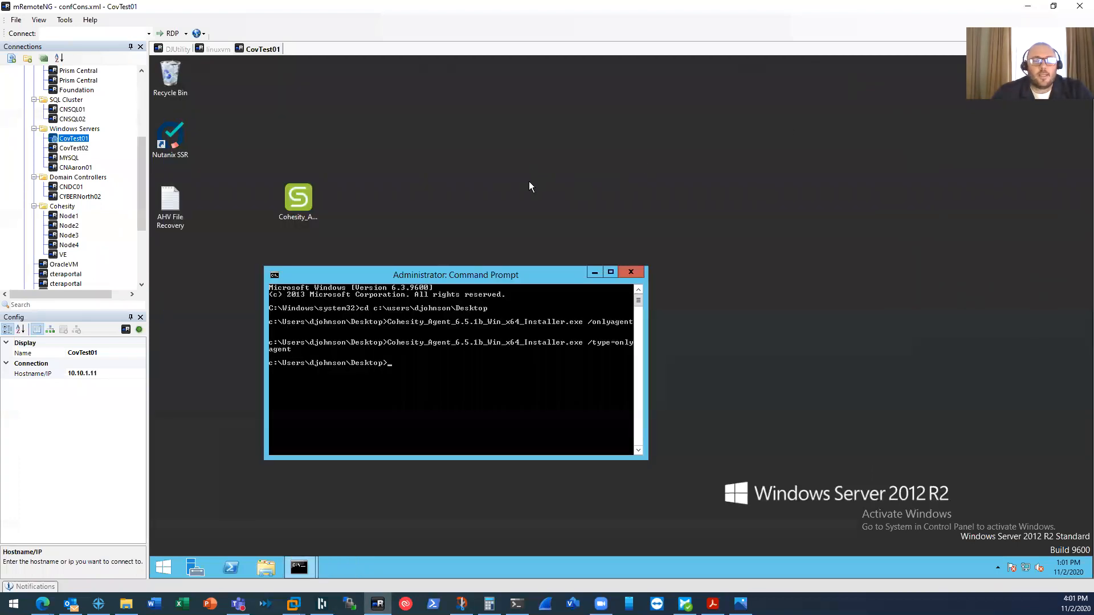